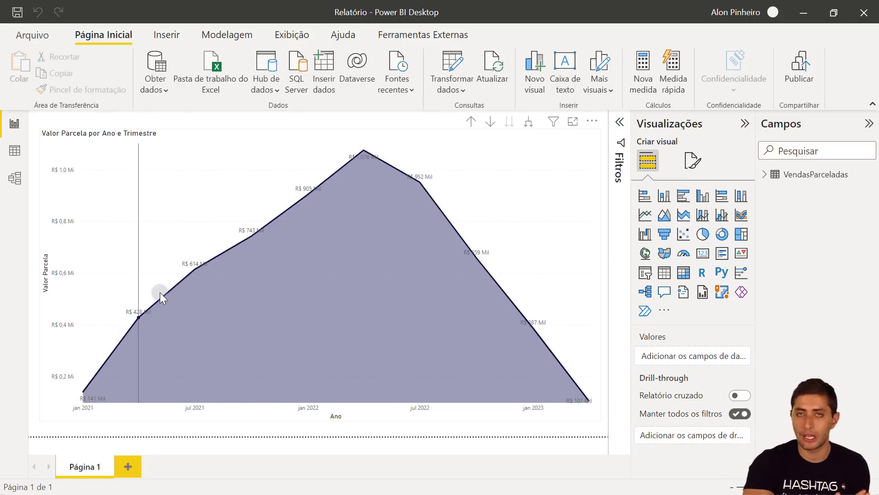
Switch to the 07-17 folder and open the workbook Vendas Parceladas.xlsx in Excel.
mouse_move(160, 293)
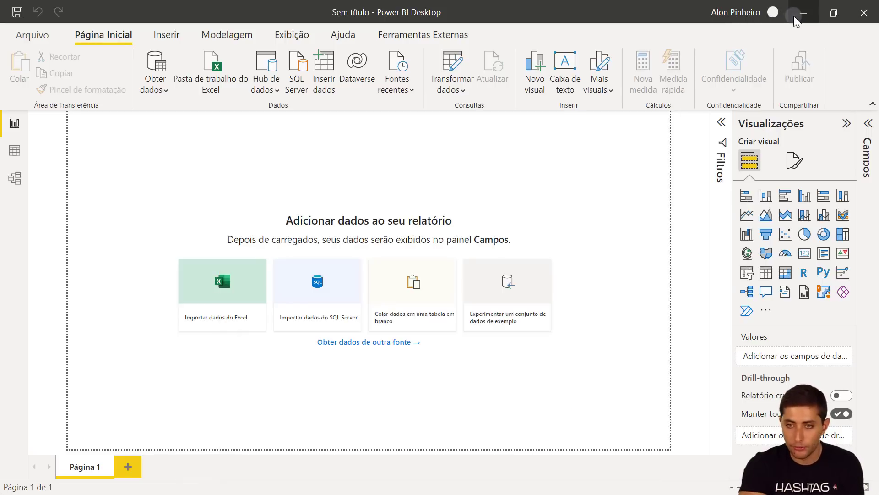
key(alt+Tab)
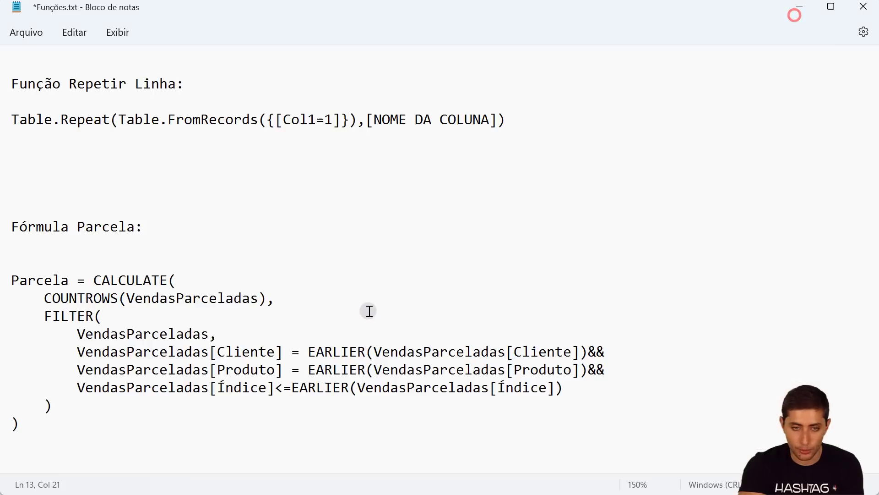
click(800, 5)
click(322, 202)
click(280, 163)
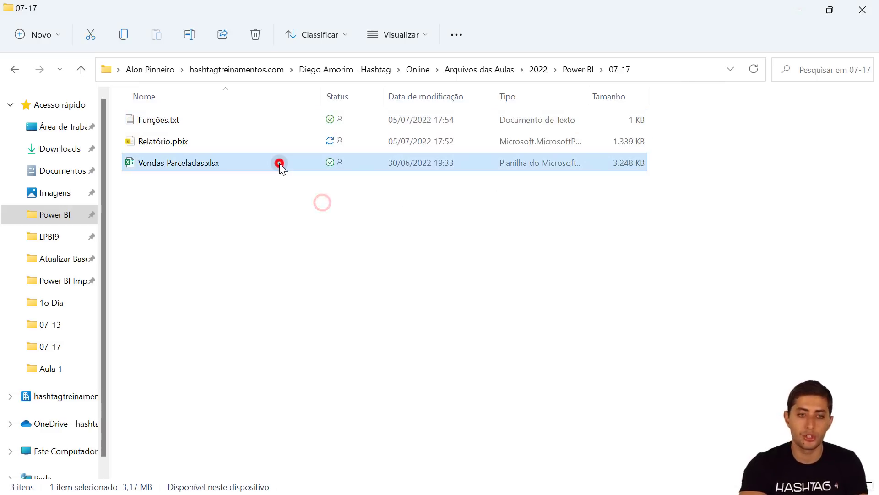
double_click(279, 163)
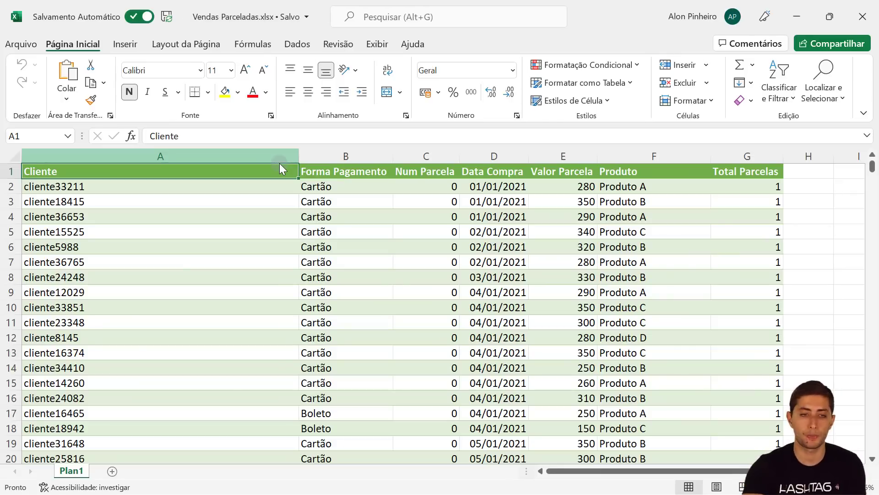
Examine the sales table's columns one by one, from Cliente through Total Parcelas.
click(163, 156)
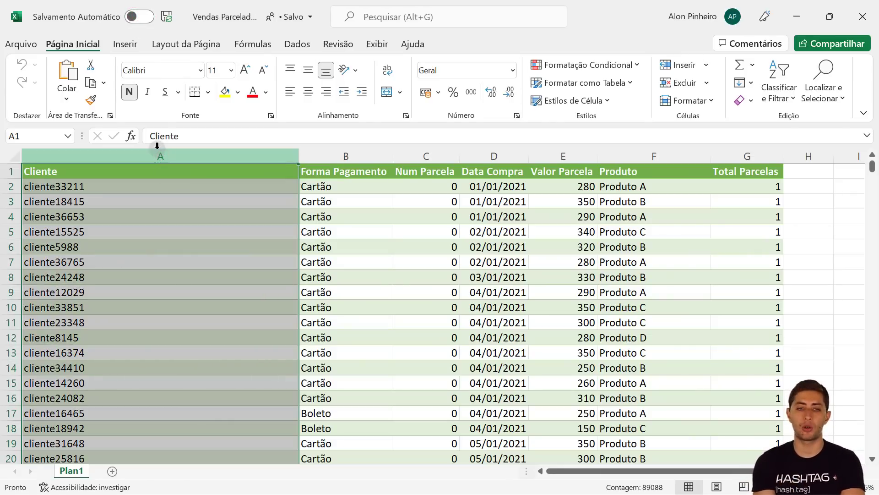
click(346, 157)
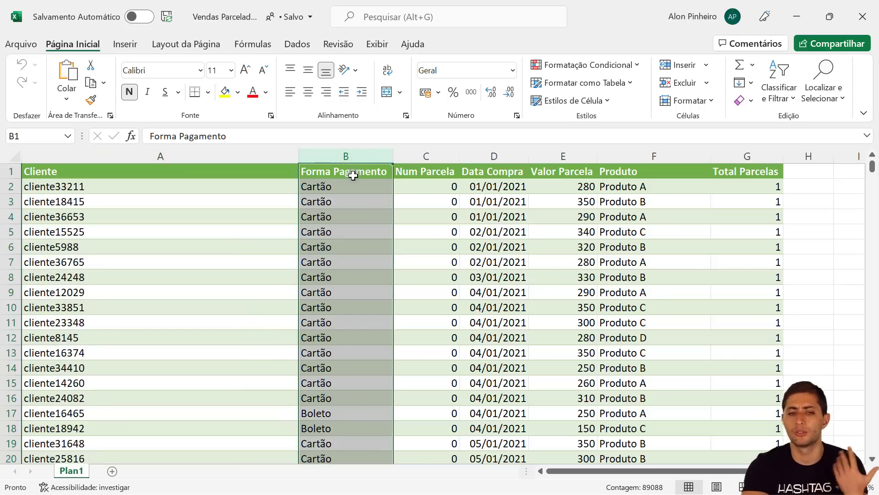
click(353, 176)
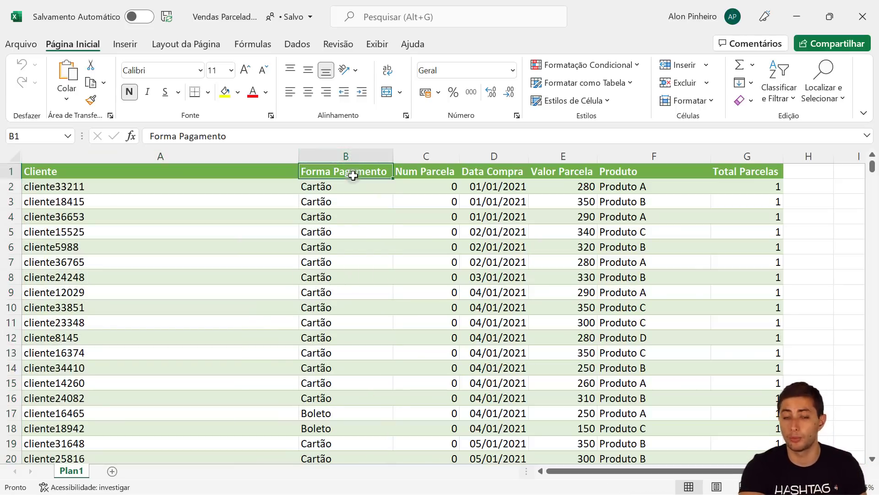
click(428, 152)
click(438, 183)
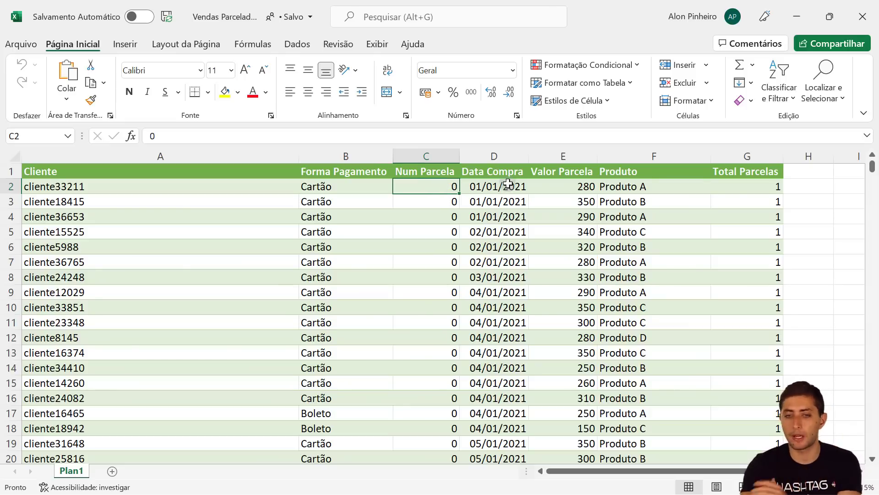
click(499, 158)
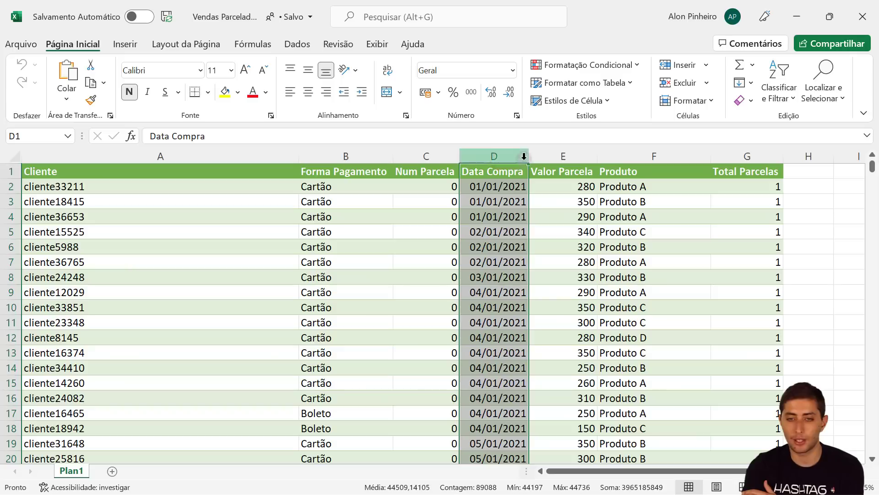
click(552, 156)
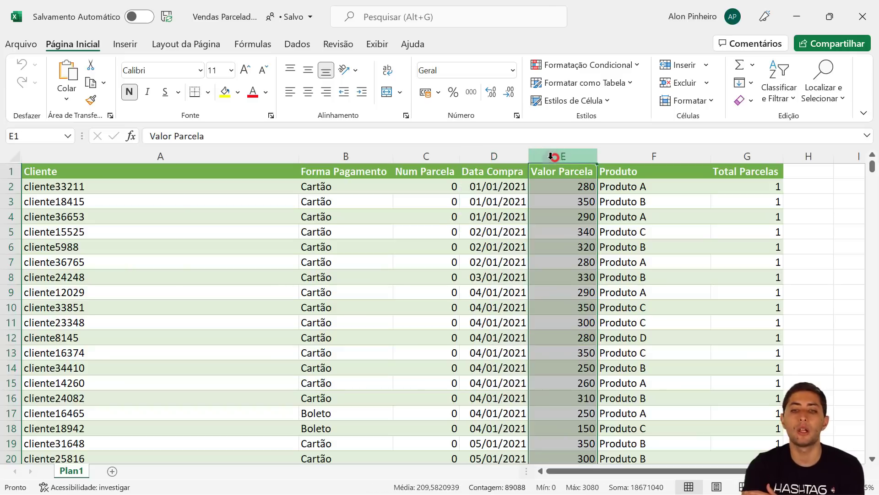
click(630, 156)
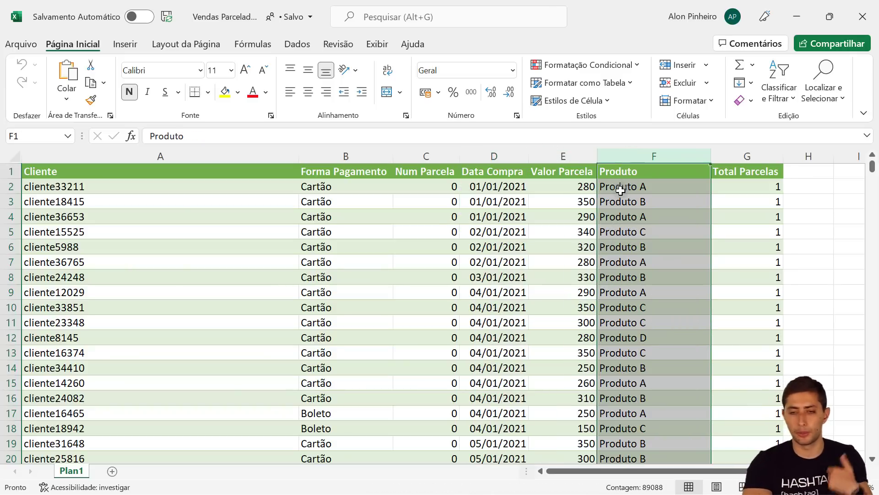
click(738, 156)
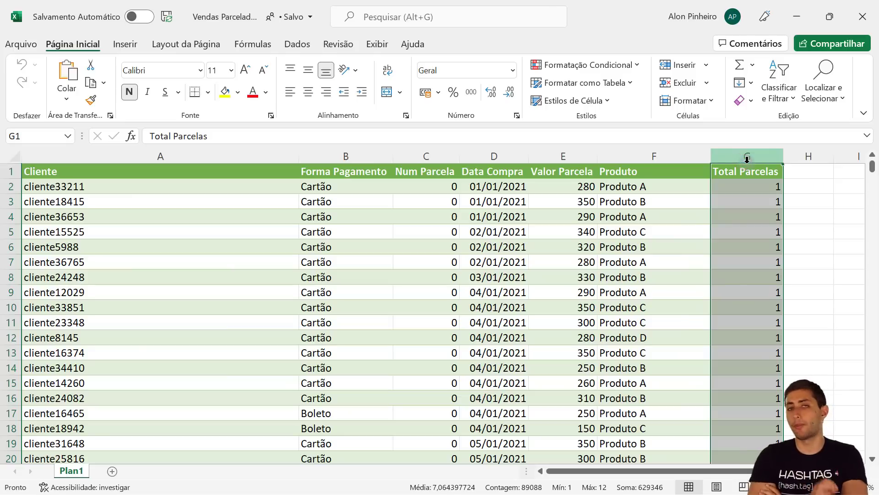
Inspect the Total Parcelas values in cells G2, G4 and G28.
click(762, 186)
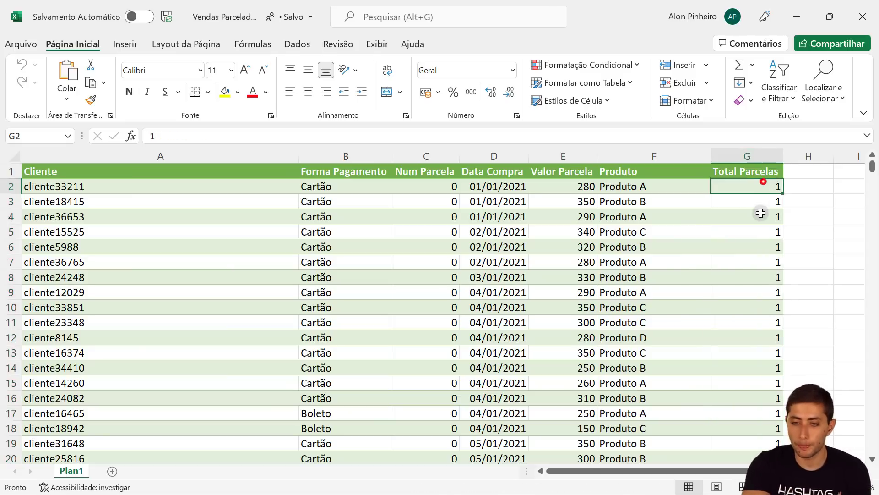
click(761, 216)
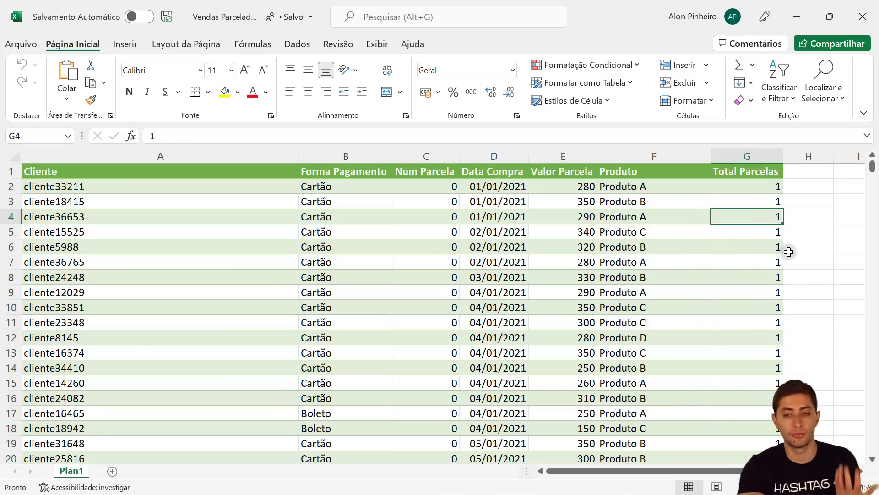
scroll(787, 254, down, 8)
click(770, 217)
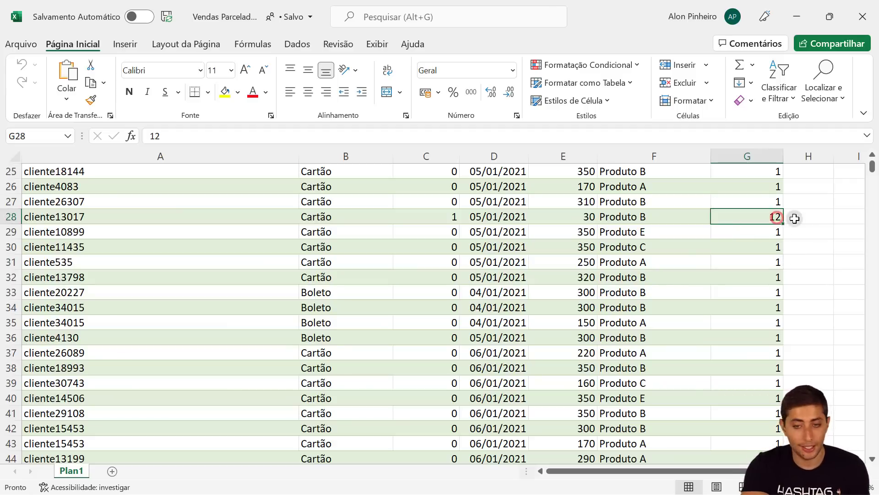
Find installment sales further down the table and inspect the Boleto records in rows 140 and 138.
scroll(820, 284, down, 20)
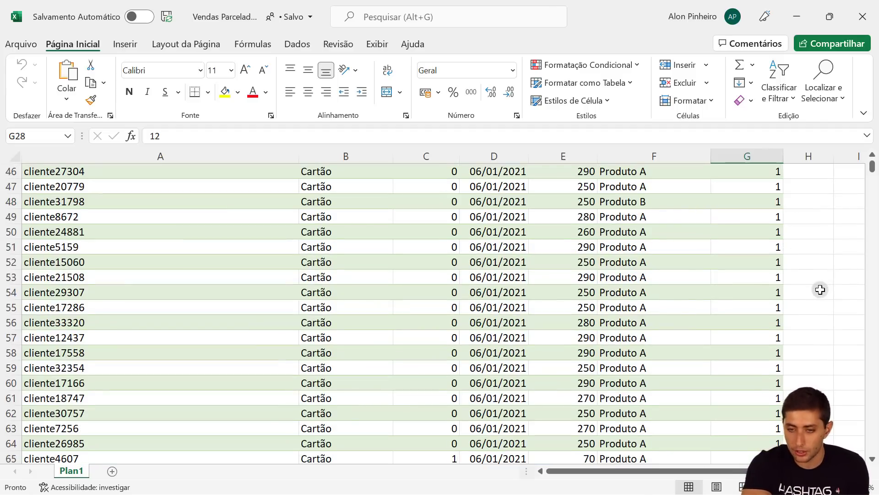
scroll(821, 285, down, 9)
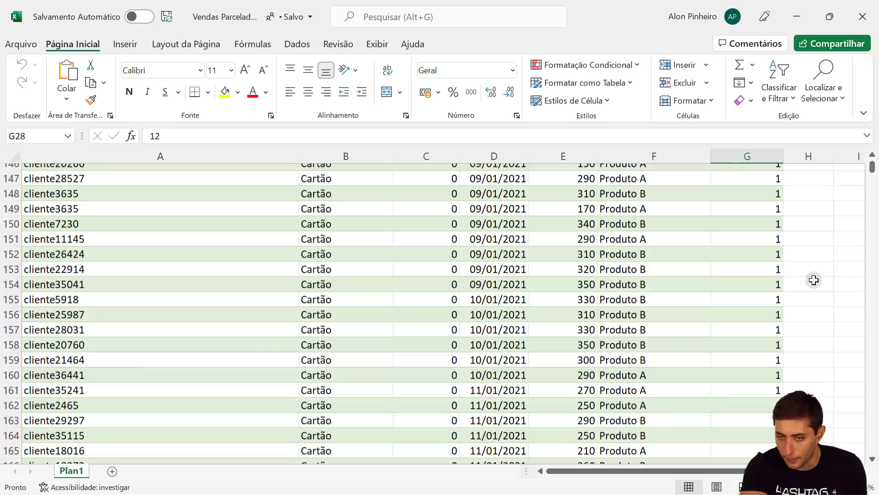
scroll(813, 275, up, 5)
click(776, 286)
click(767, 277)
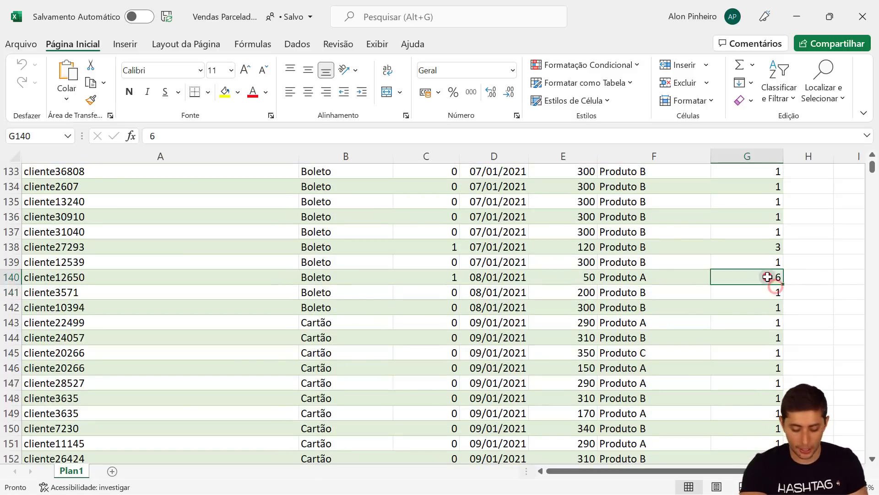
key(shift+space)
click(768, 231)
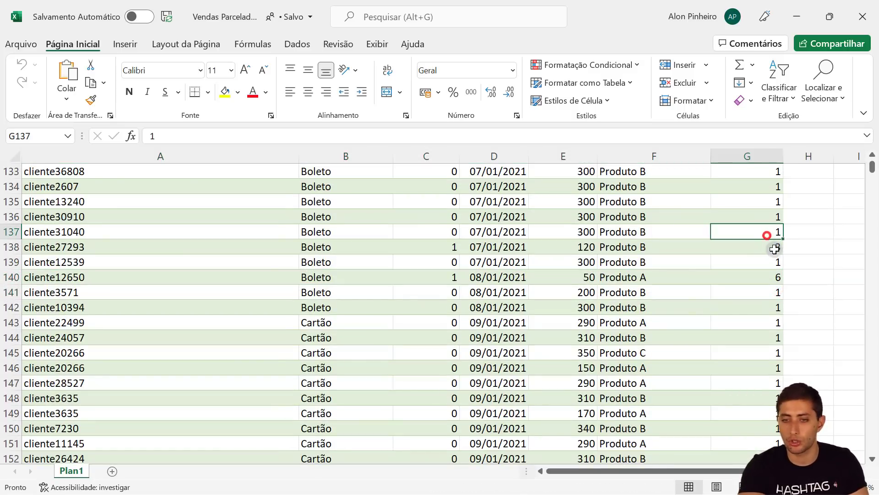
click(771, 247)
key(shift+space)
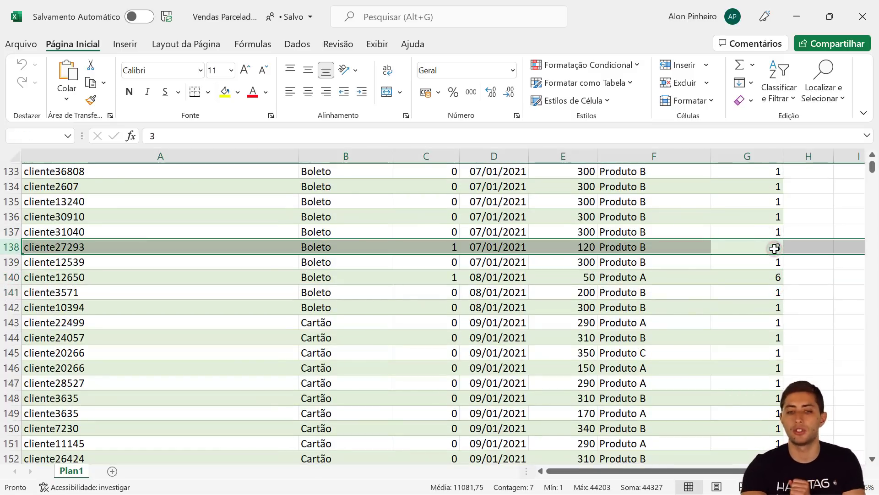
Compare the Total Parcelas and Num Parcela columns, checking cell C2 and the installment sale in row 28.
scroll(820, 243, up, 18)
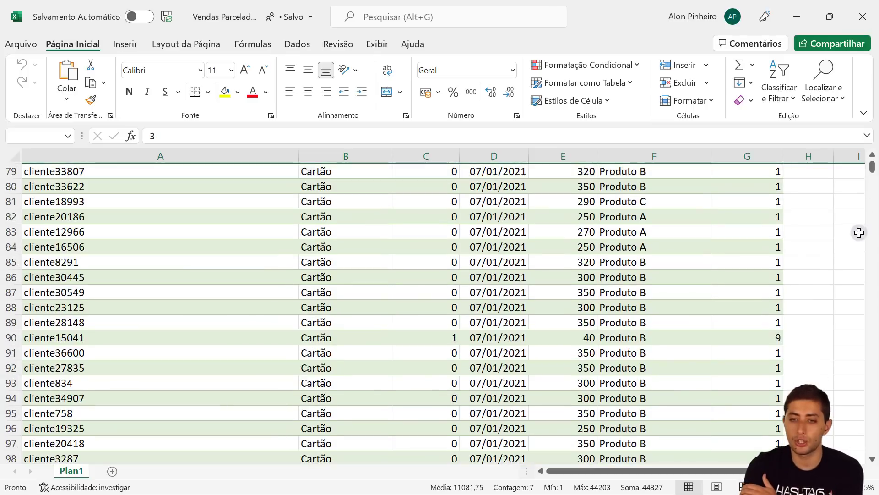
scroll(859, 232, up, 20)
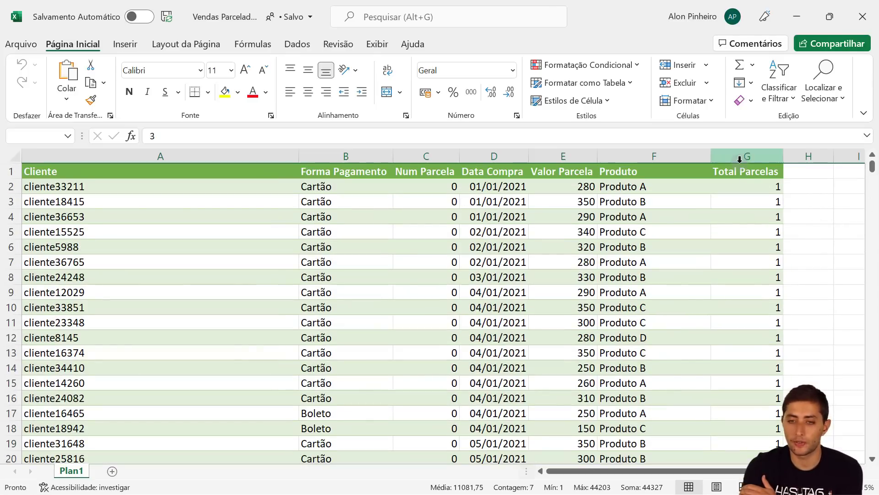
click(740, 159)
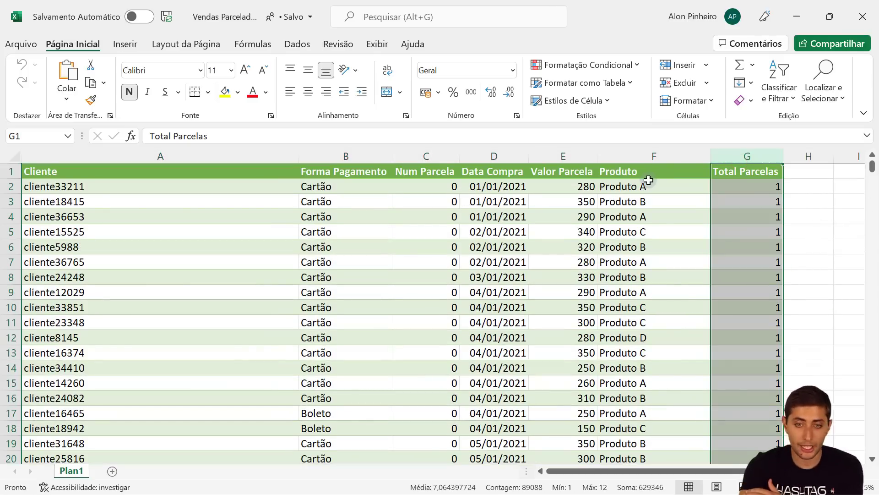
click(421, 157)
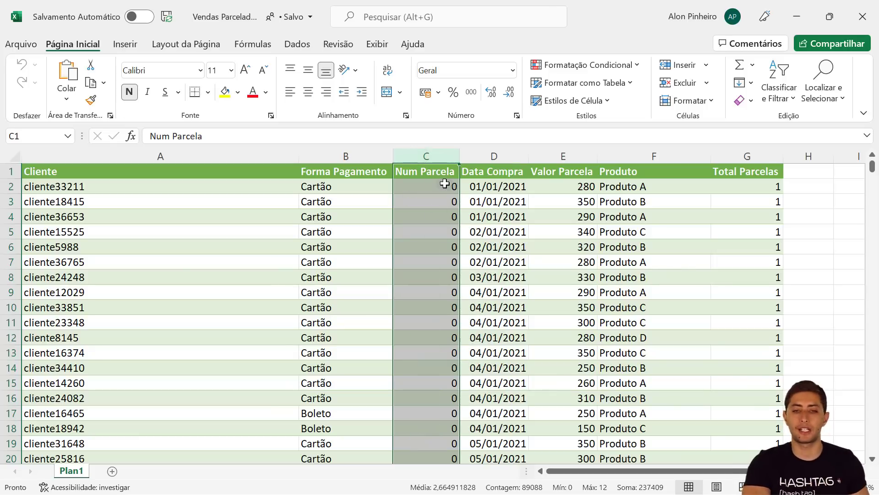
click(442, 185)
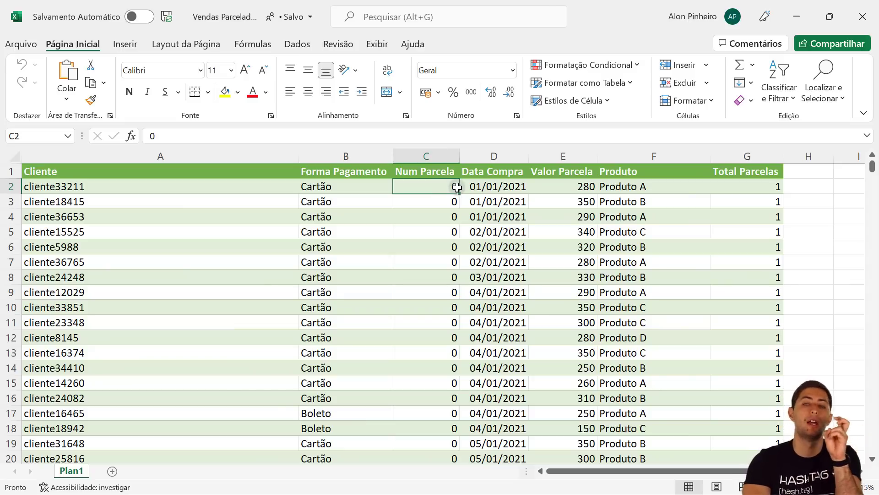
scroll(463, 235, down, 10)
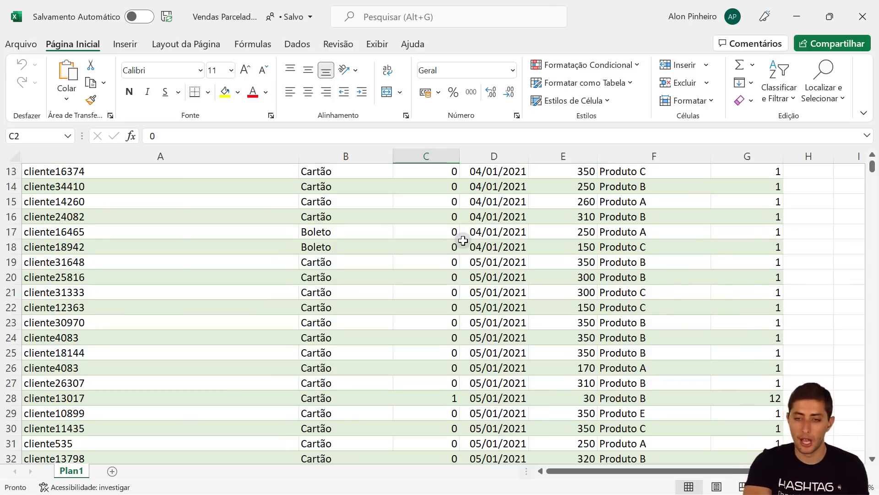
scroll(486, 240, up, 2)
scroll(490, 241, up, 1)
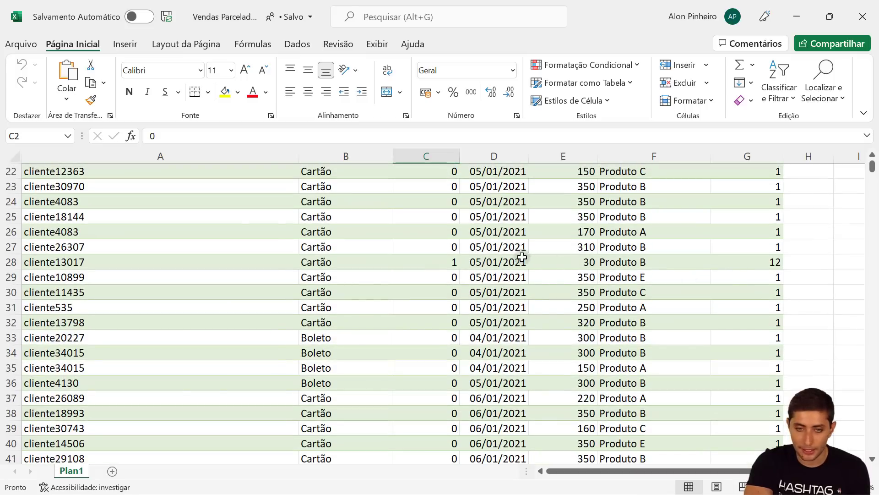
drag(742, 264, 468, 260)
click(443, 264)
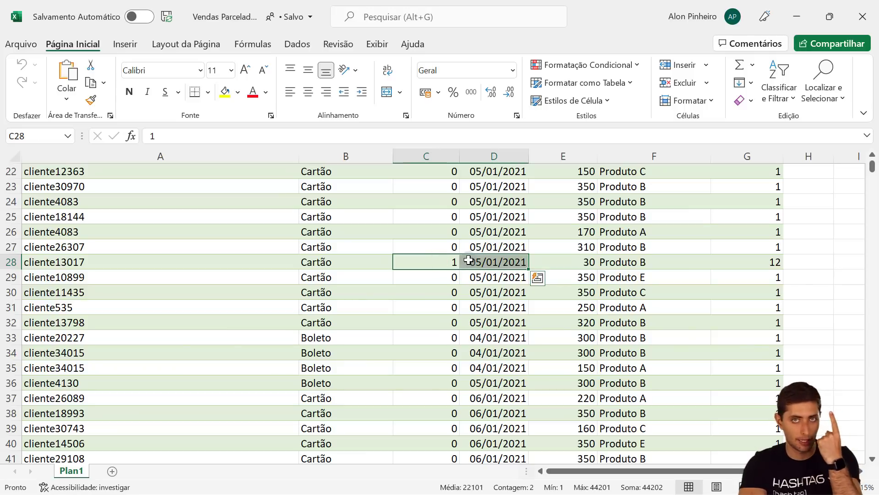
Examine the February 2022 sale in row 58132, checking its Total Parcelas, Num Parcela and Valor Parcela cells.
scroll(531, 287, down, 20)
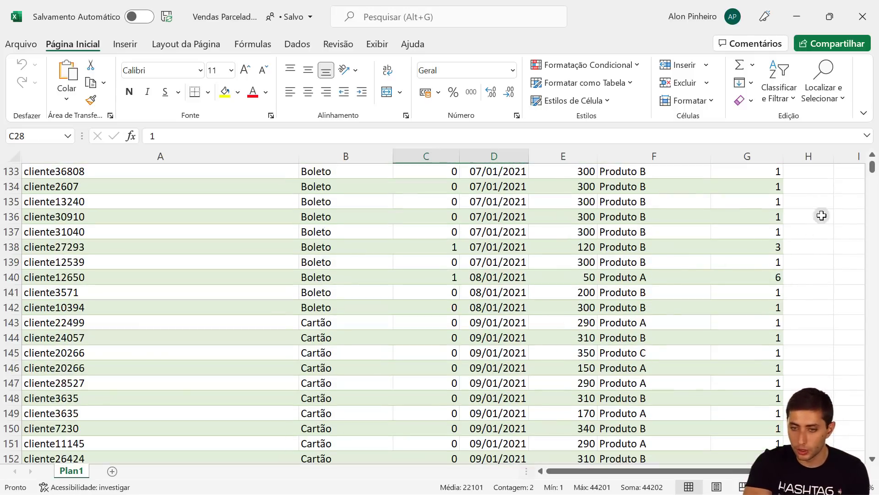
drag(872, 167, 870, 355)
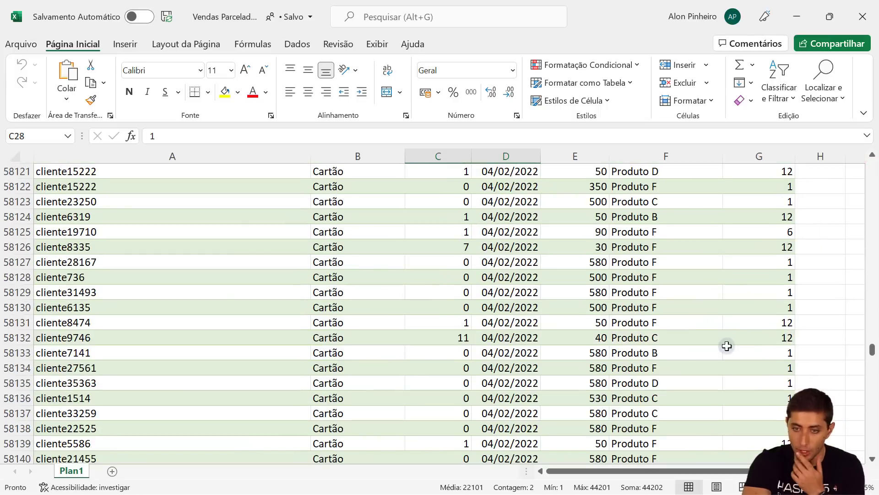
click(753, 336)
key(shift+space)
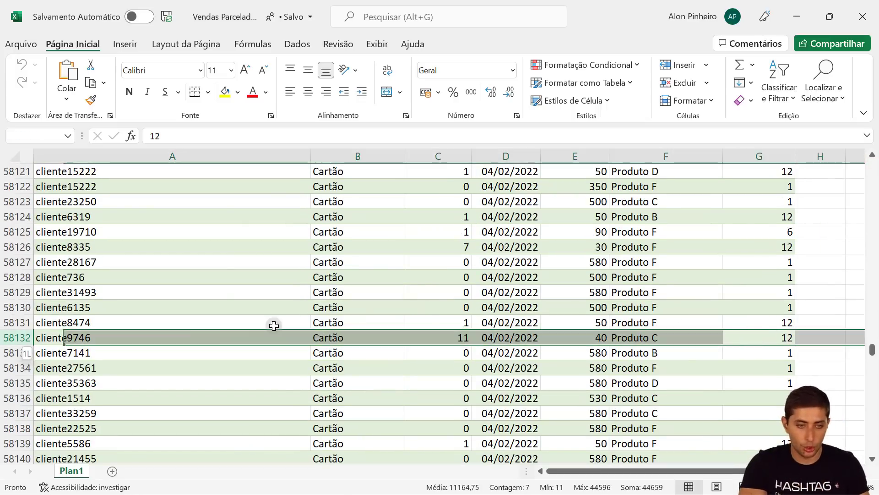
click(647, 337)
key(shift+space)
click(759, 337)
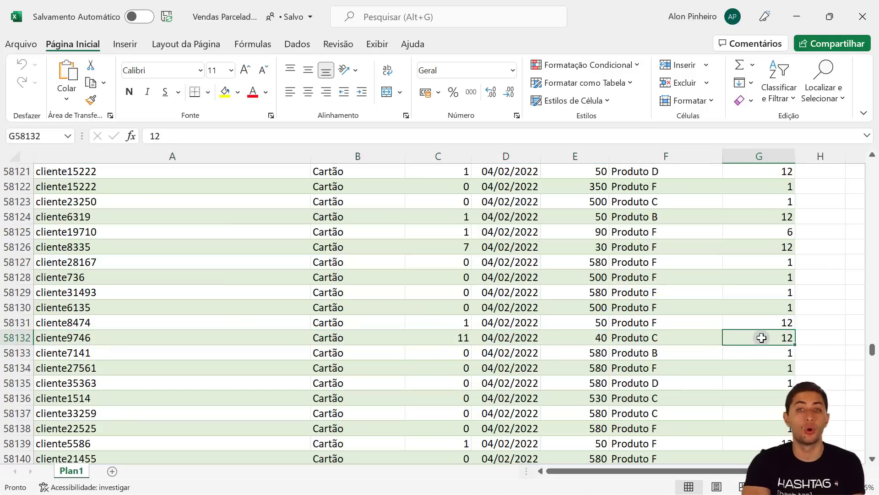
click(455, 338)
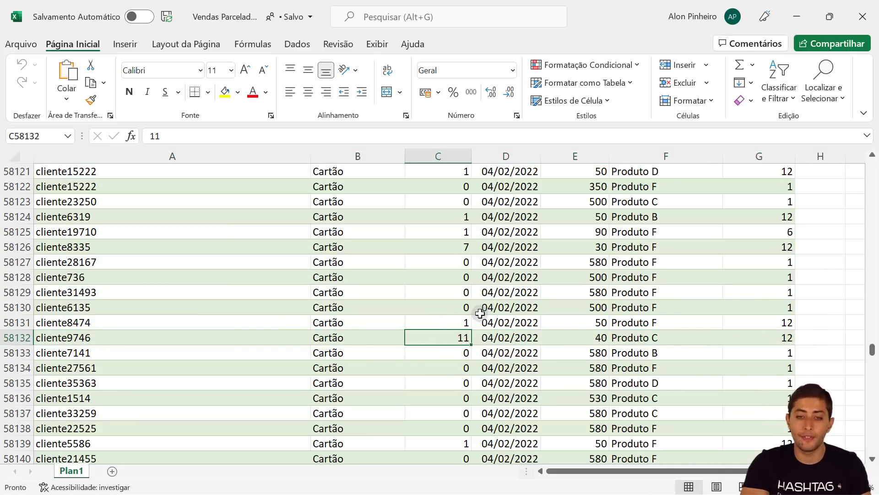
key(shift+space)
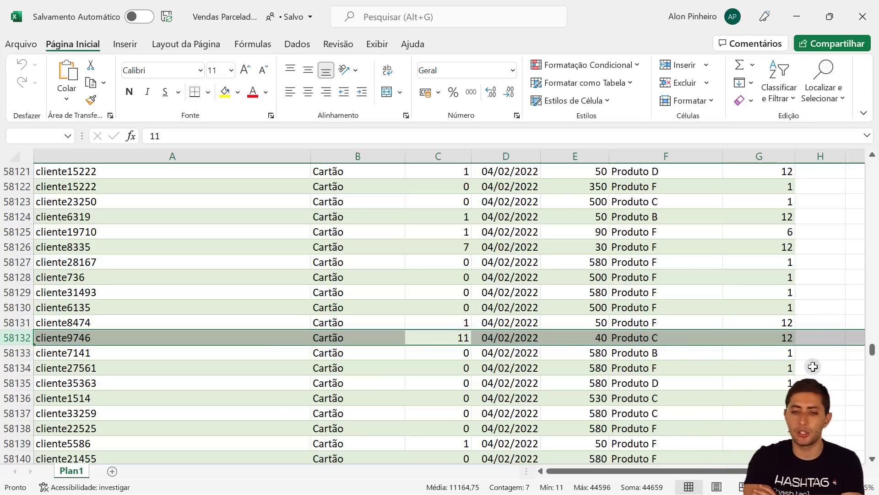
click(596, 338)
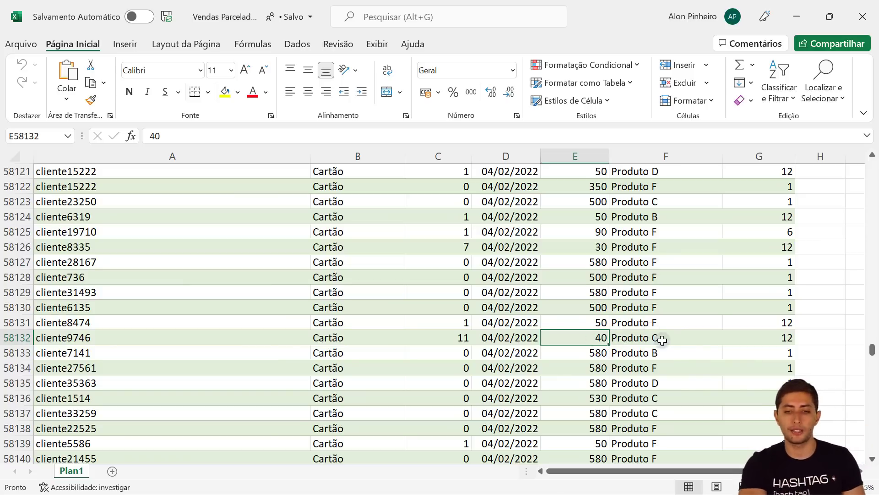
Examine the Total Parcelas, Valor Parcela, Cliente and Produto cells of row 58132, plus Forma Pagamento cell B2.
click(747, 339)
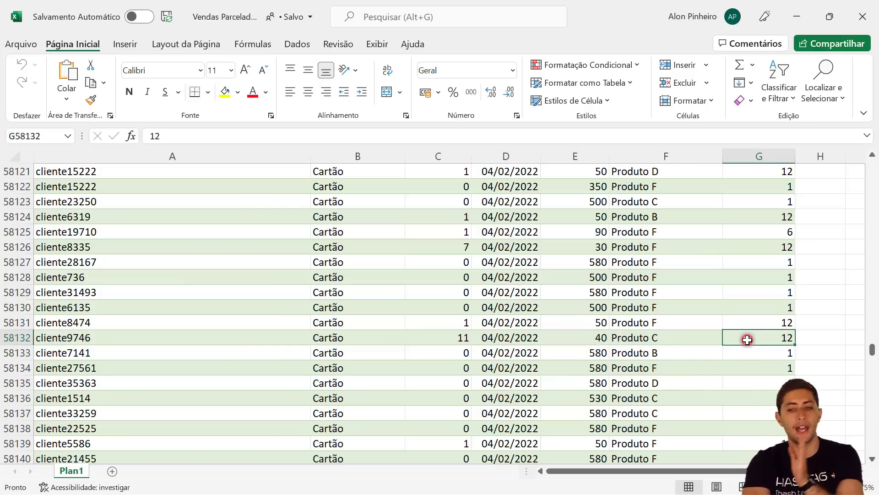
click(601, 338)
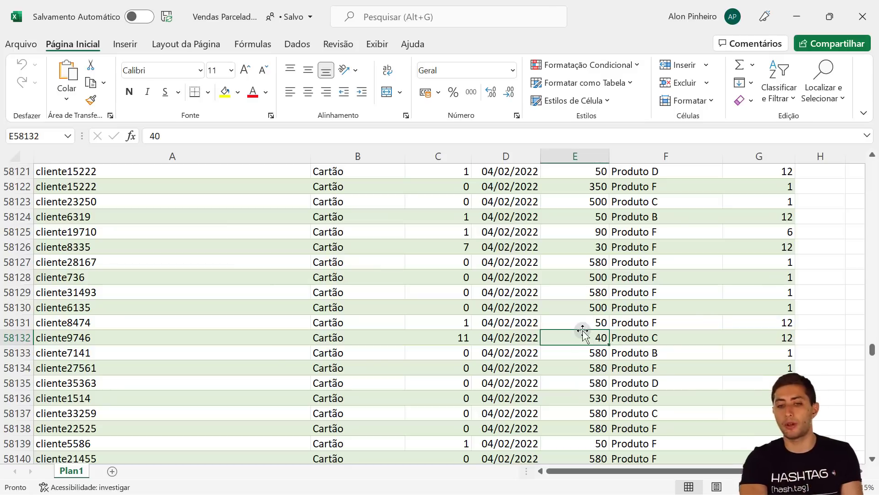
click(103, 333)
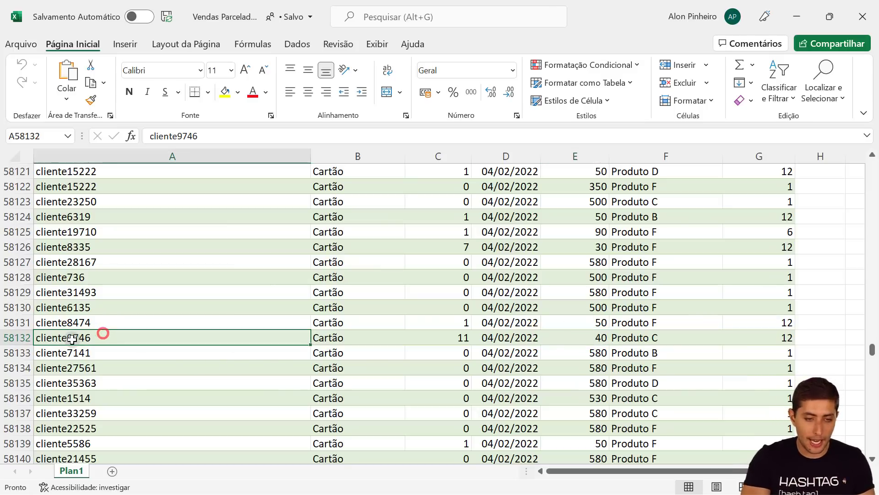
key(shift+space)
click(658, 339)
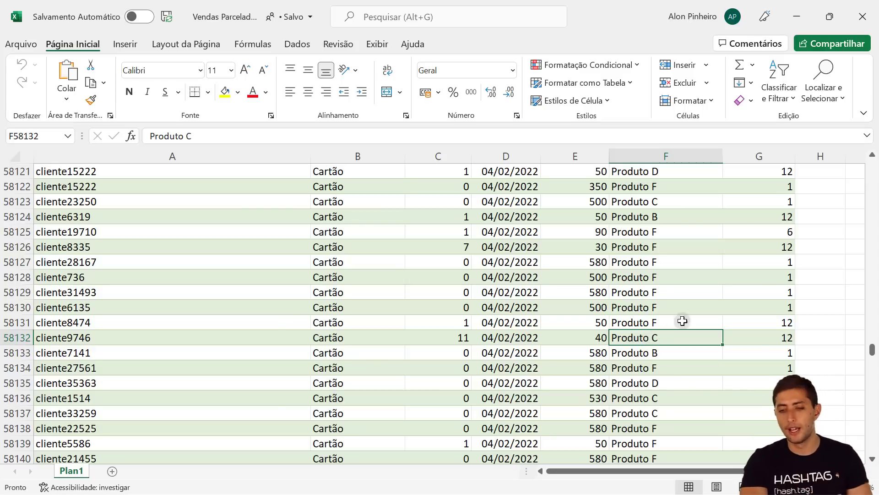
drag(872, 349, 869, 153)
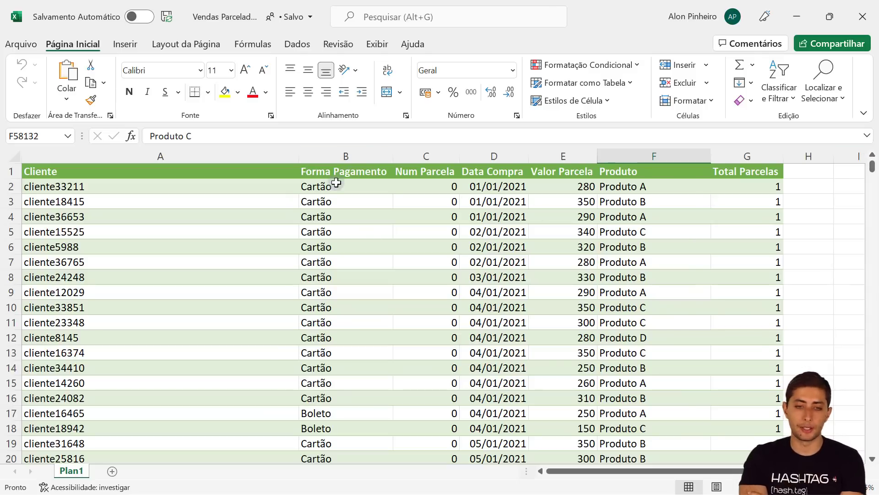
click(329, 188)
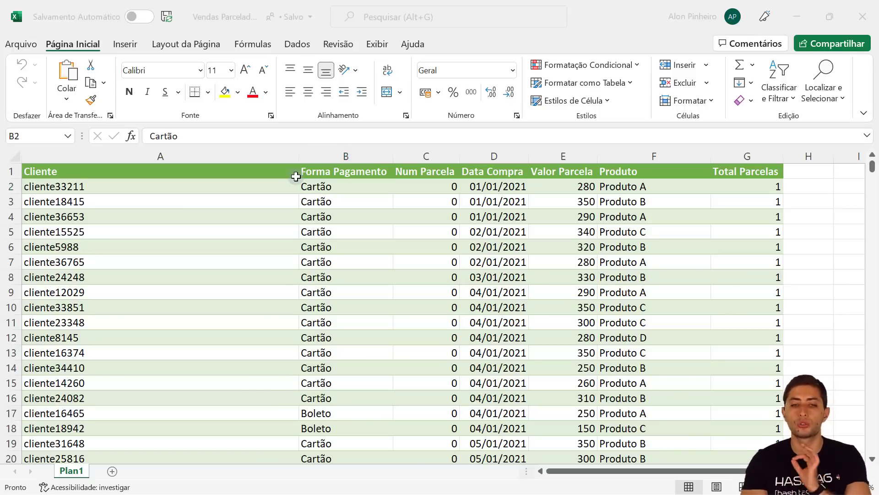
Create a new blank workbook and enter the header Cliente in cell A1.
key(ctrl+n)
scroll(166, 206, up, 8)
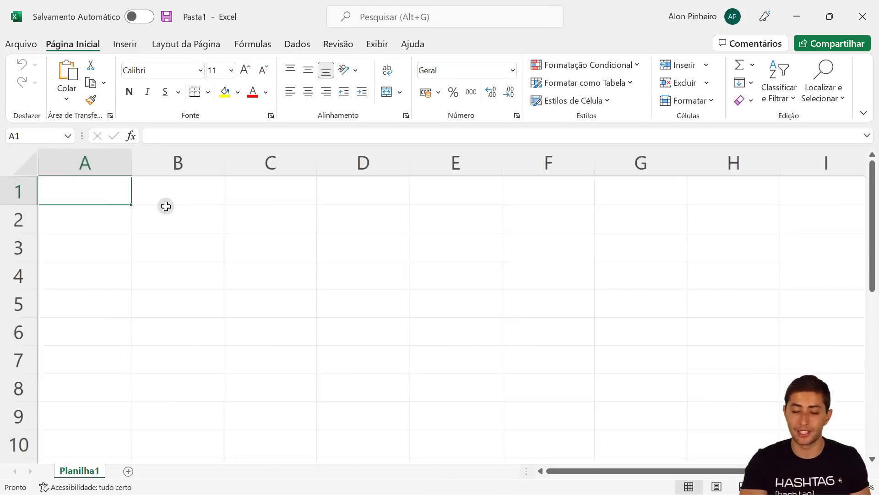
click(105, 192)
text(cLIENTE)
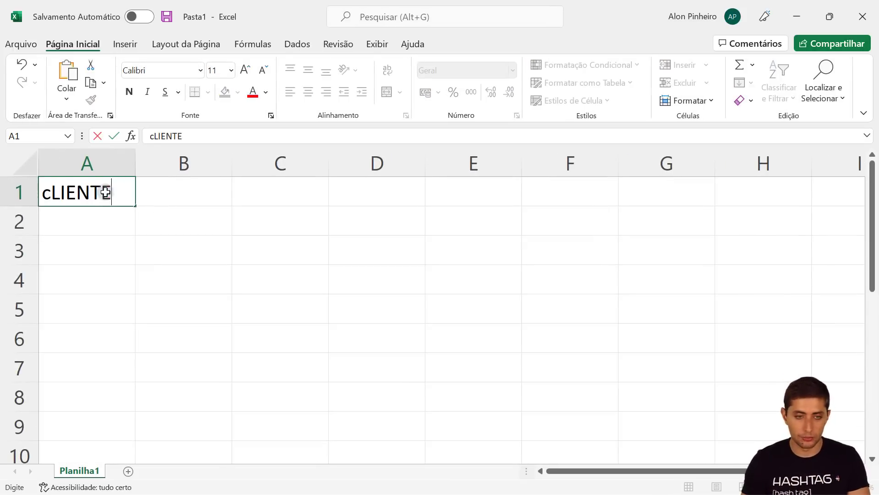
key(Tab)
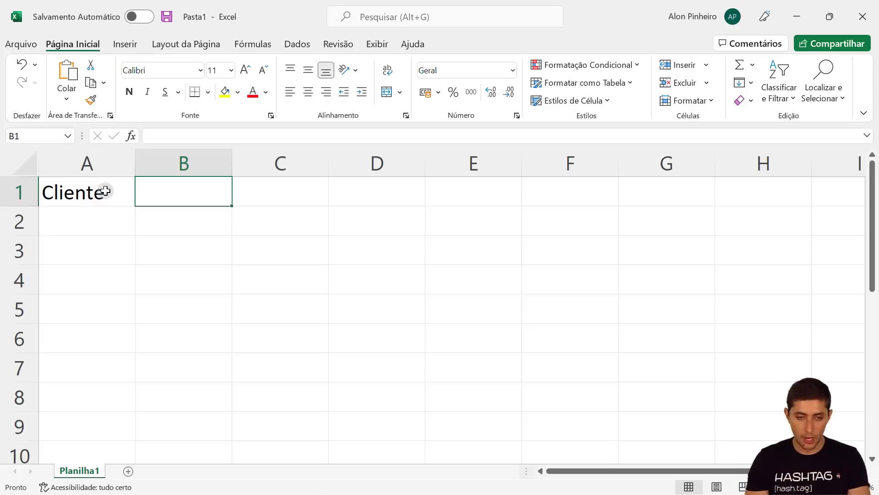
Enter the headers Data Compra, Total Parcelas, Produto and Valor Parcela in B1:E1 and autofit columns A to E.
text(Data Compra)
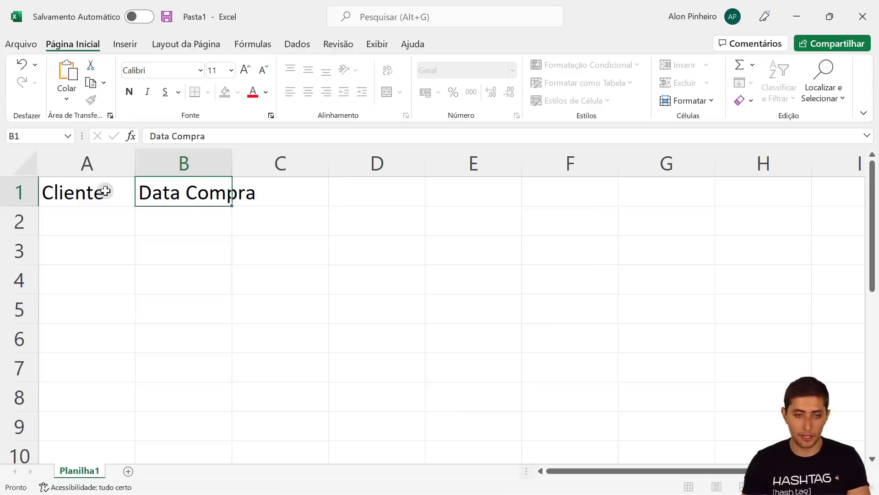
key(Tab)
text(Total Parcelas)
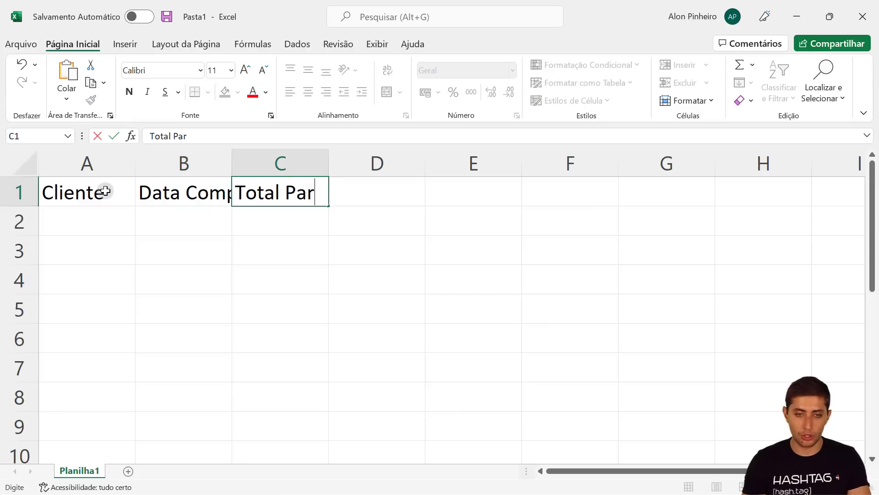
key(Tab)
text(Produto)
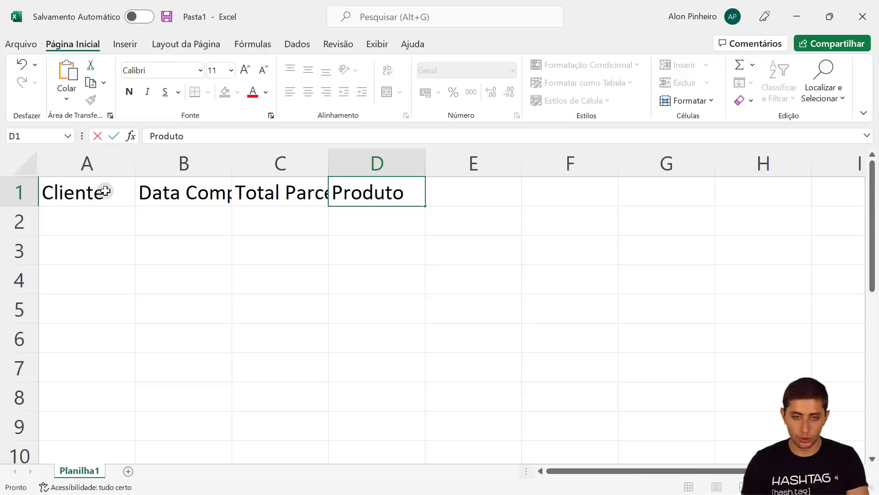
key(Tab)
text(Valor Parcela)
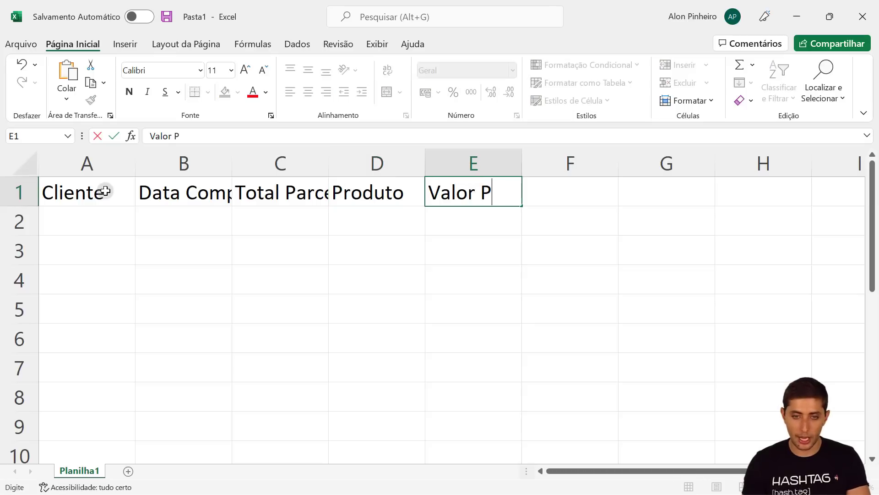
key(Return)
mouse_move(109, 164)
mouse_down()
mouse_move(382, 147)
mouse_move(503, 166)
mouse_up()
double_click(327, 171)
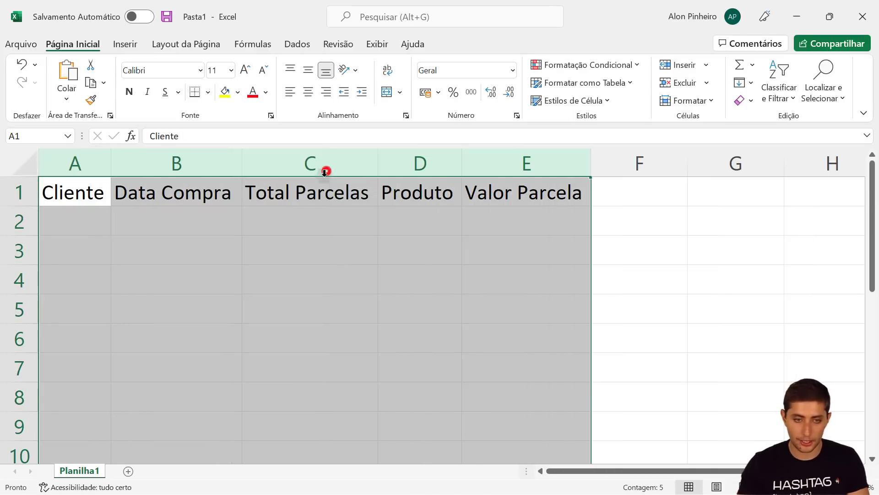
Enter Cliente 1 as the sample customer in cell A2.
click(56, 217)
text(Cliente)
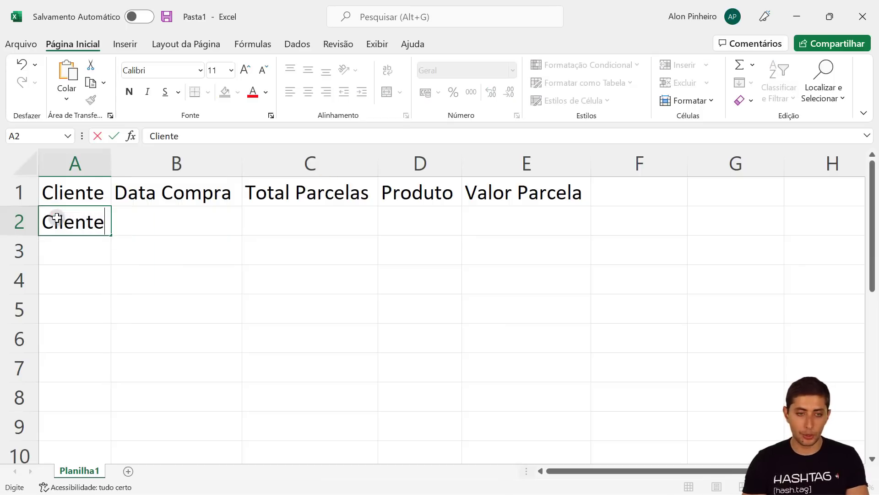
key(Tab)
click(57, 217)
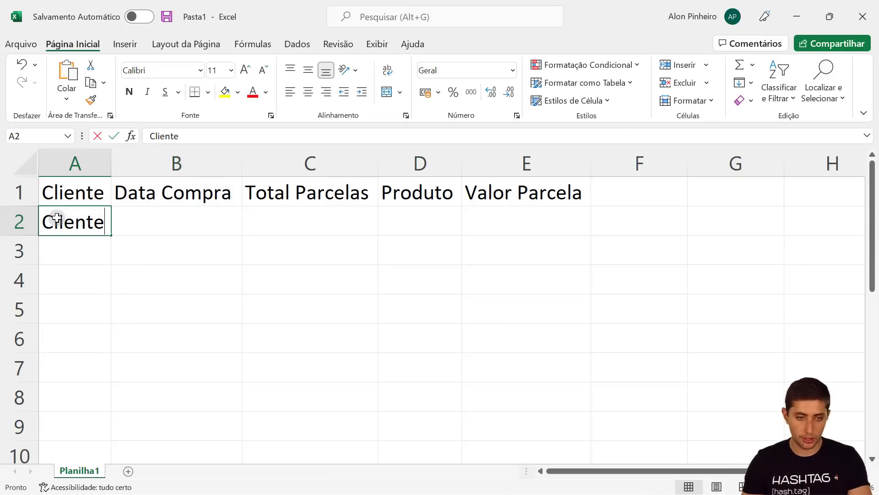
key(F2)
text(1)
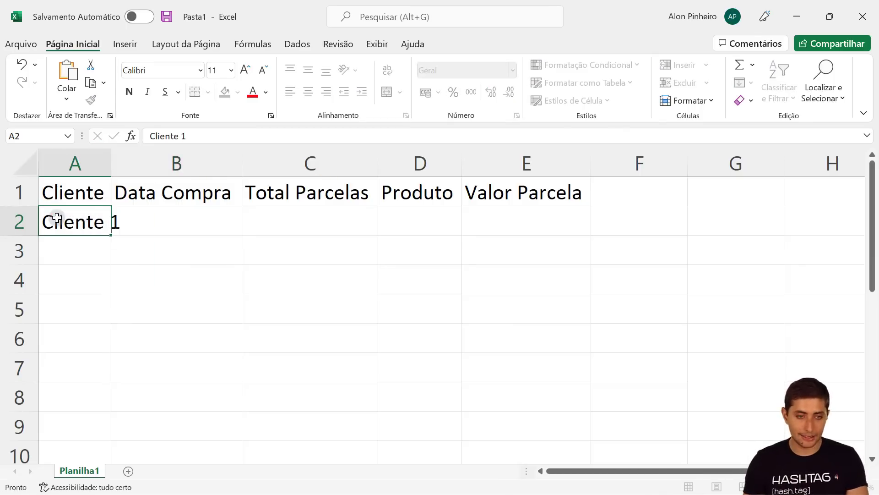
key(Tab)
Enter the purchase date 01/01/2022 in cell B2.
text(01)
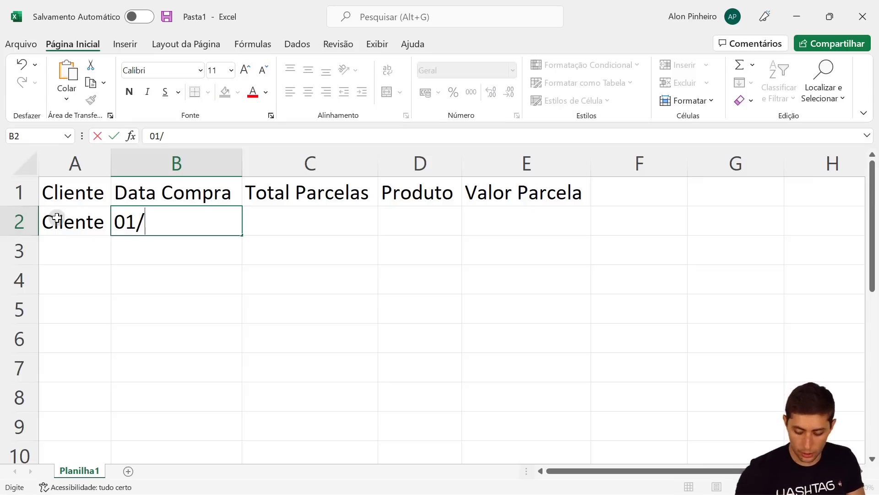
text(/01/2022)
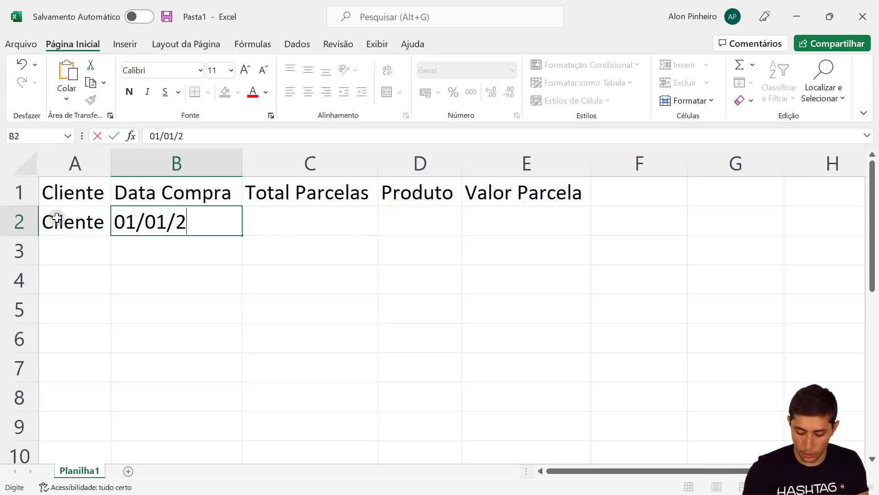
key(Return)
key(Up)
key(Right)
key(Right)
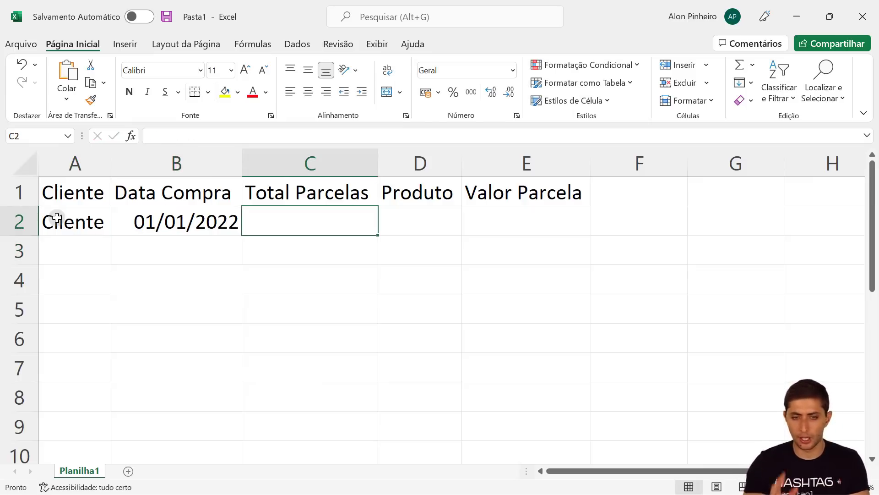
Complete the sample sale in row 2 with 10 total installments, Produto B and an installment value of 40.
text(10)
key(Tab)
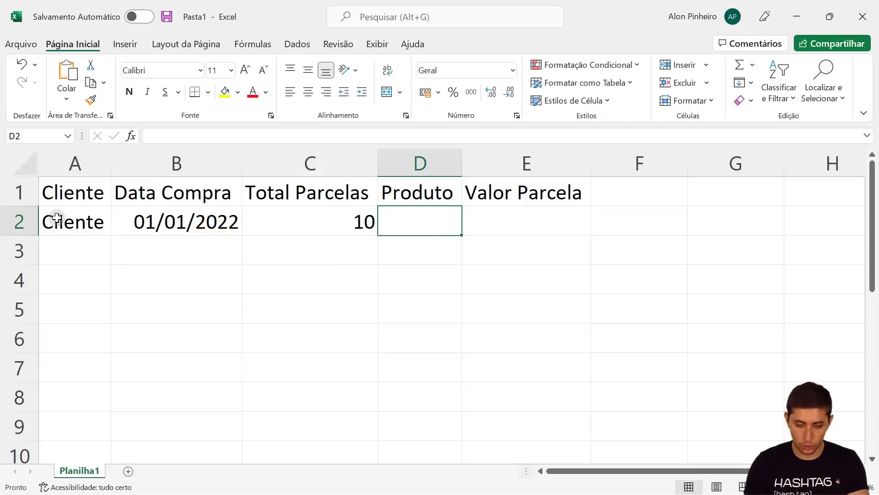
text(Produto B)
key(Tab)
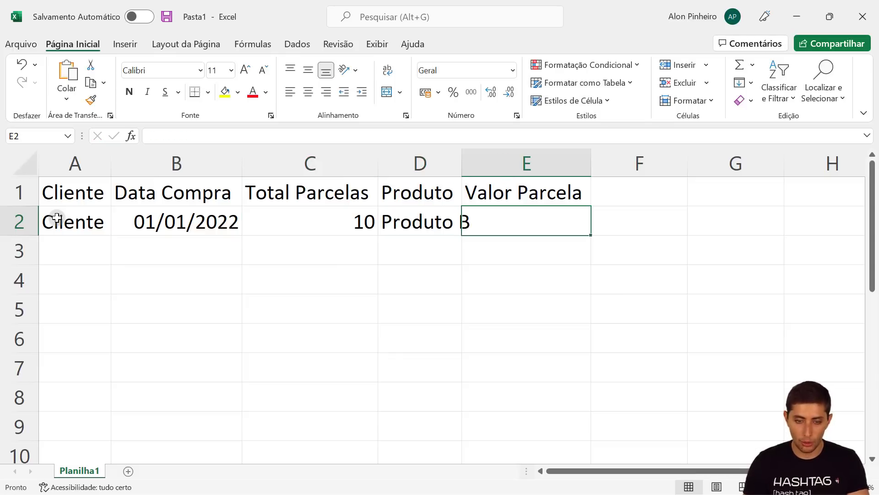
text(40)
key(Return)
key(Up)
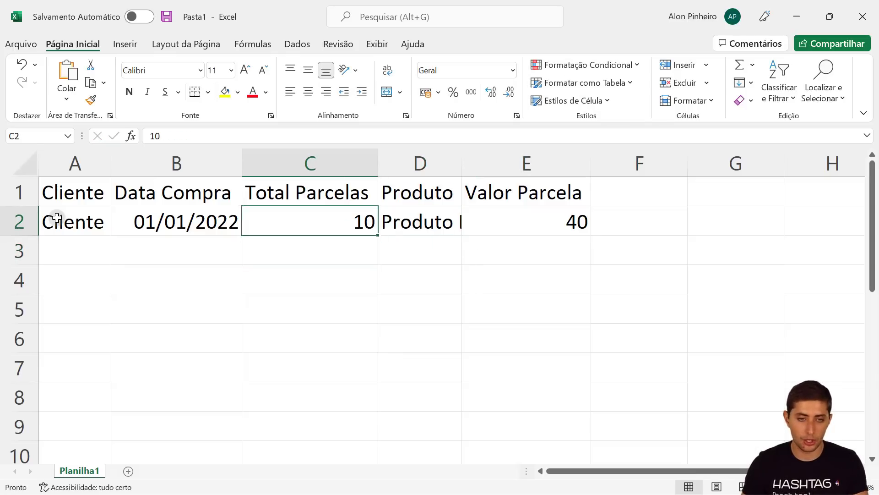
Apply borders to all cells of the table A1:E2 and autofit its column widths.
key(ctrl+Home)
key(ctrl+a)
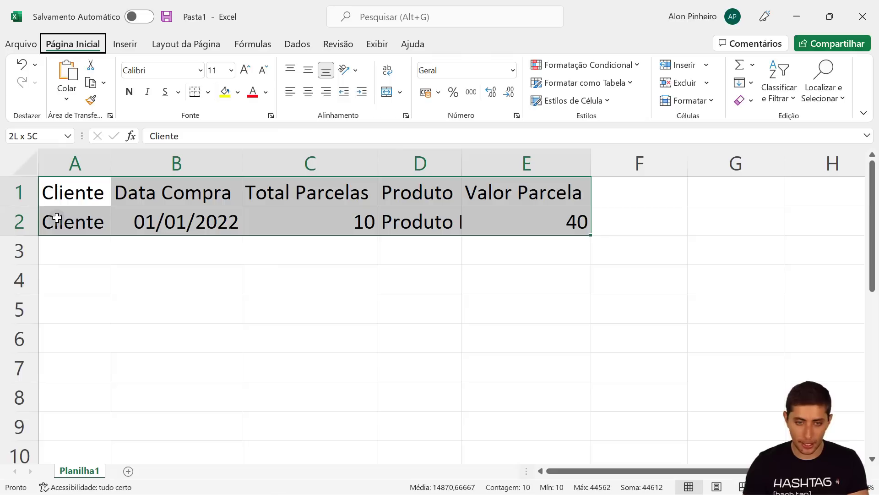
key(alt+c)
key(o)
key(i)
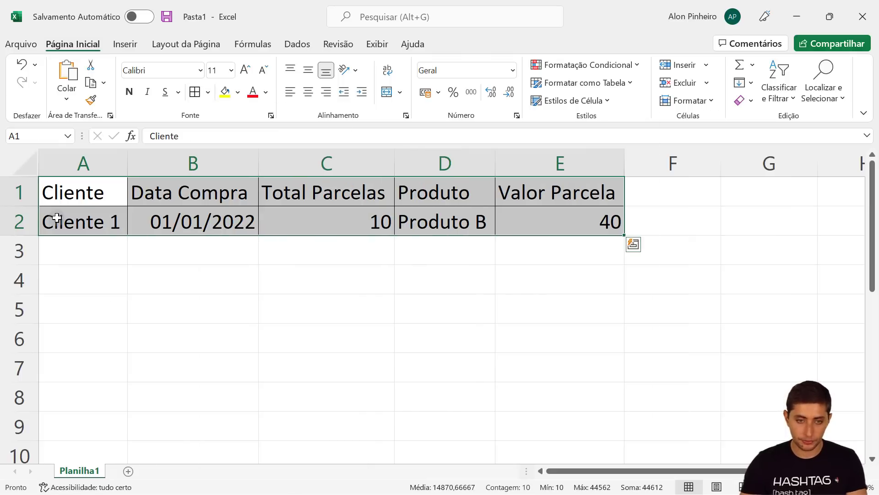
Hide the worksheet's gridlines and select cell A2.
key(alt)
key(k)
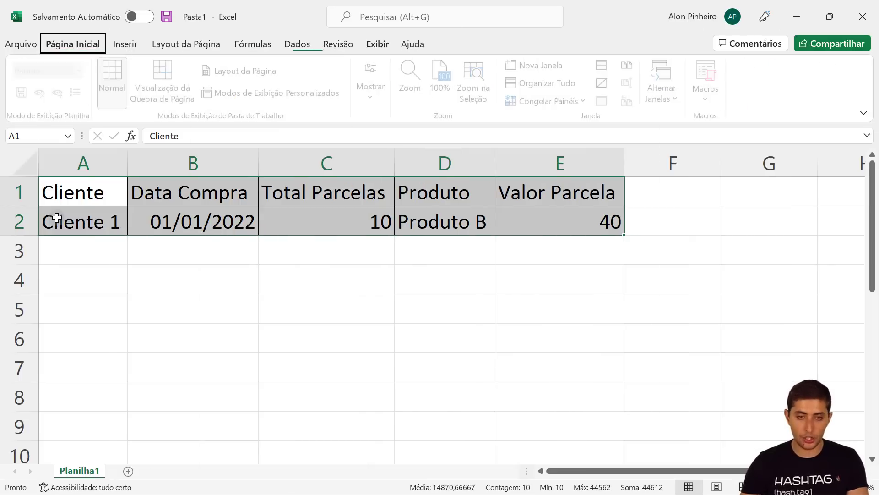
click(95, 224)
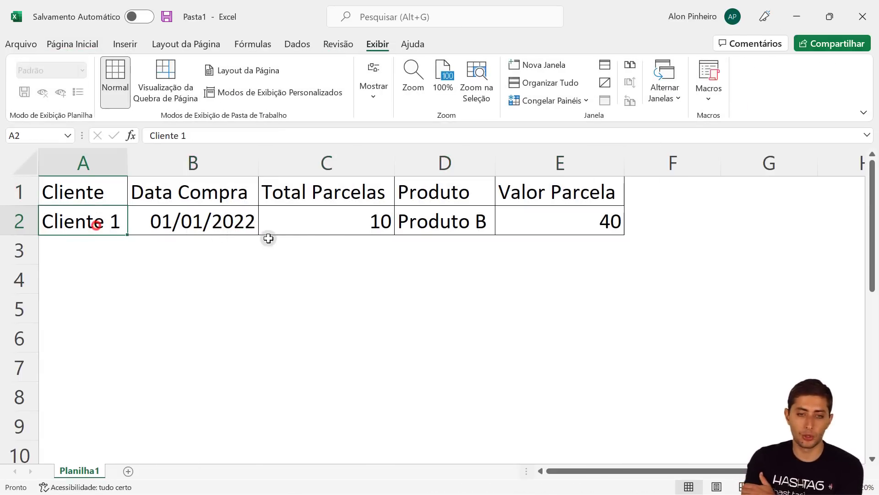
Insert a column before Total Parcelas with the header Num Parcela and enter 1 in cell C2.
click(329, 224)
key(ctrl+space)
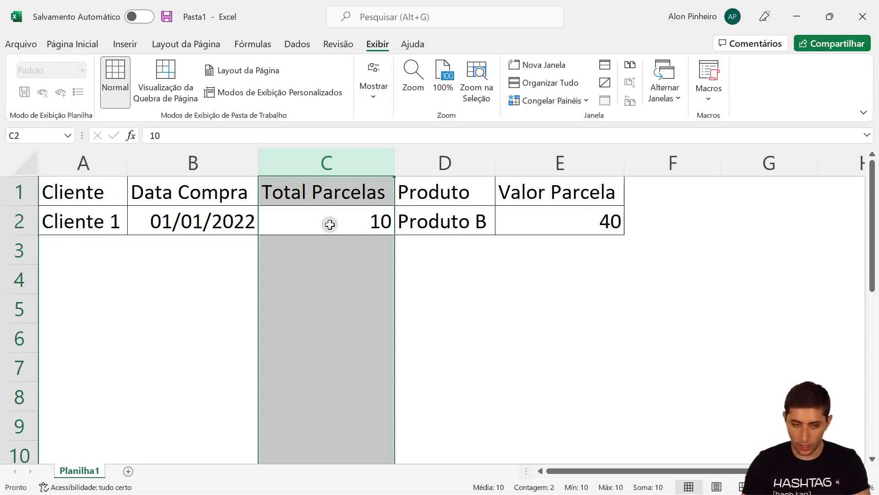
key(ctrl+plus)
key(Up)
text(Num p)
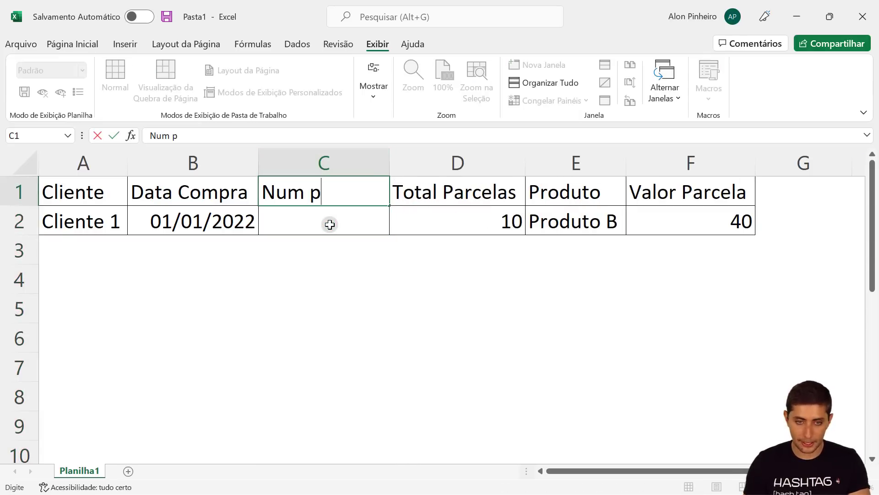
key(BackSpace)
text(Parcela)
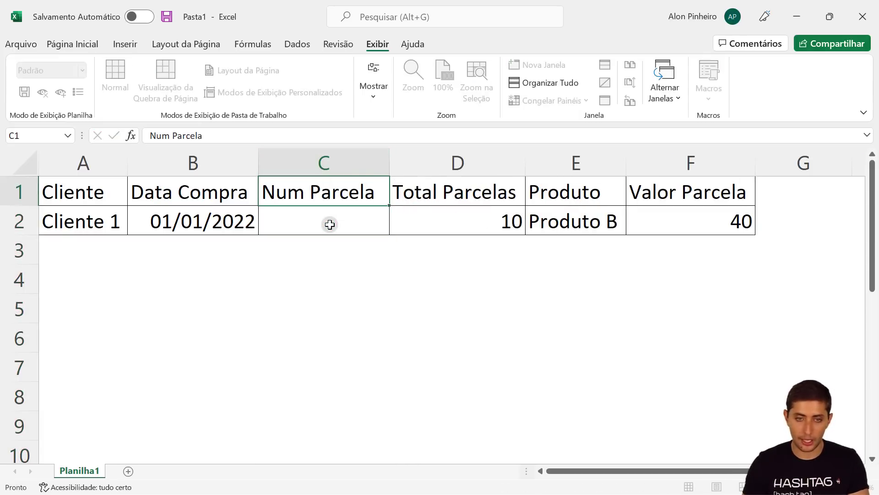
key(Return)
text(1)
key(Return)
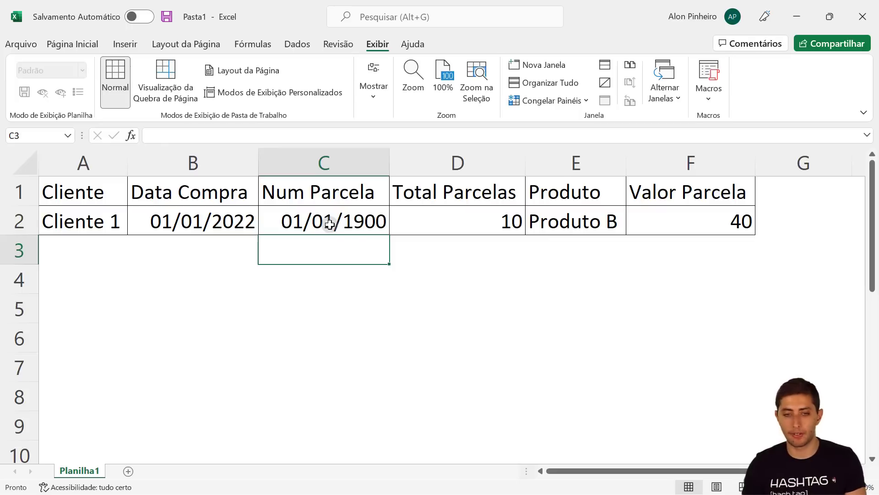
Format the Num Parcela column as Number with no decimal places.
click(330, 223)
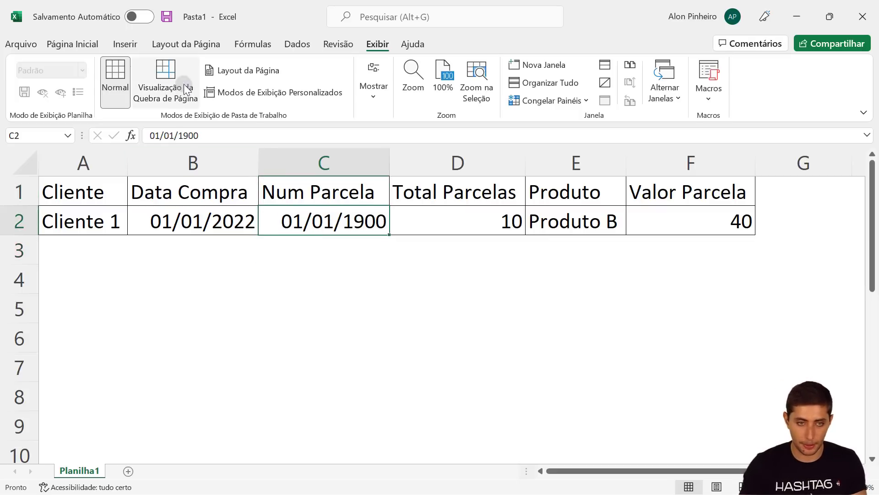
click(72, 44)
key(ctrl+space)
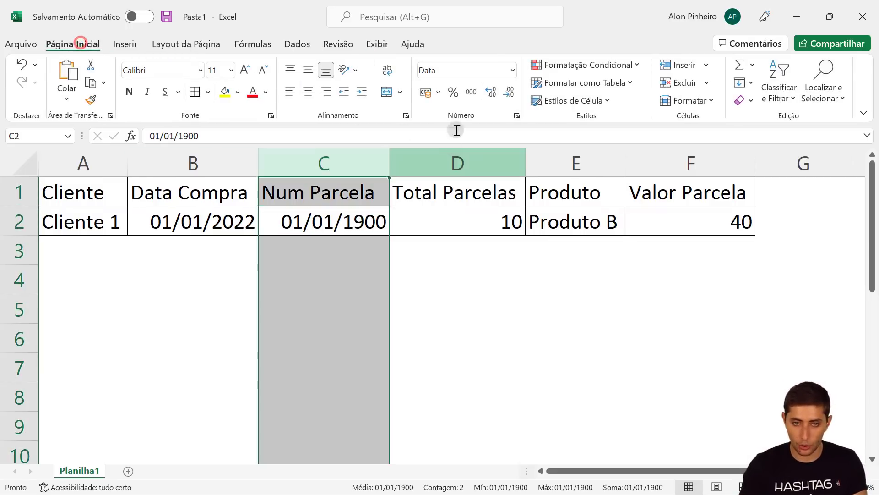
click(514, 71)
click(490, 129)
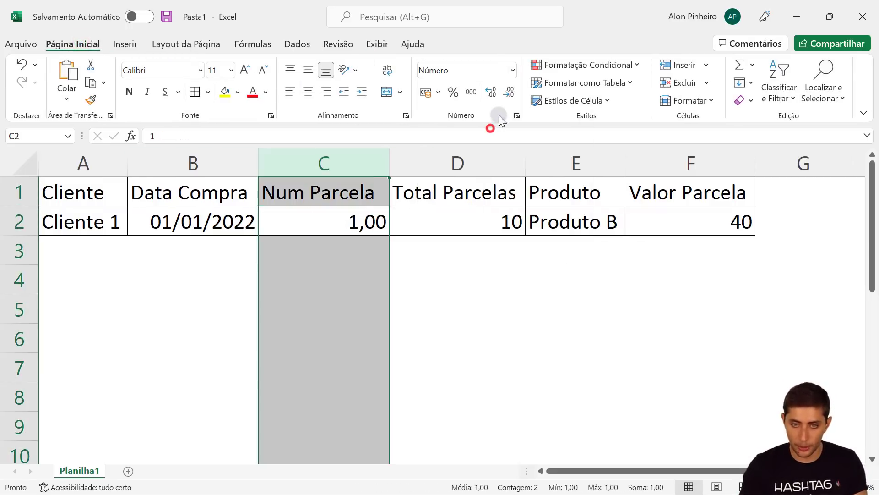
click(491, 91)
click(504, 92)
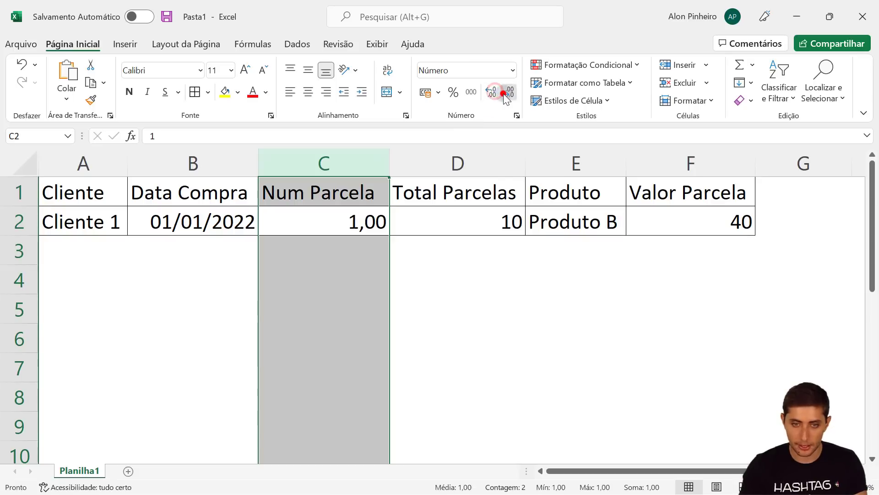
click(504, 93)
Review the sample sale in row 2 field by field, from client and purchase date to the product and installment value.
click(87, 197)
click(90, 224)
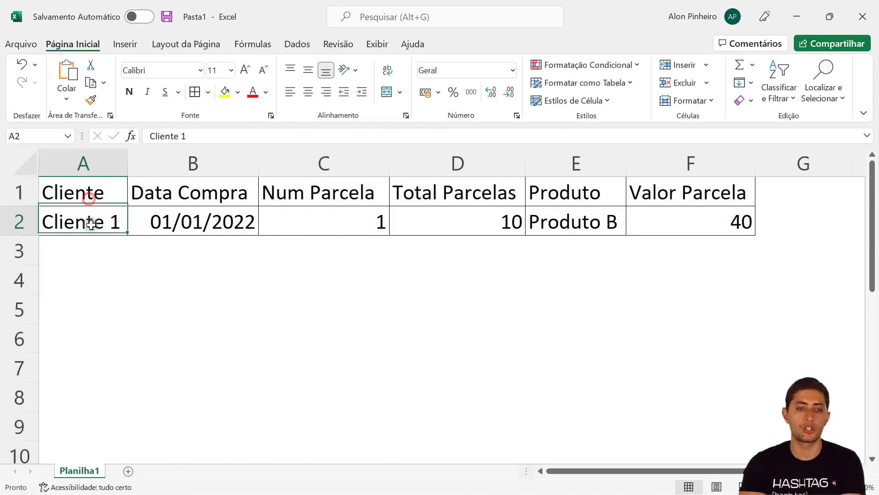
click(195, 221)
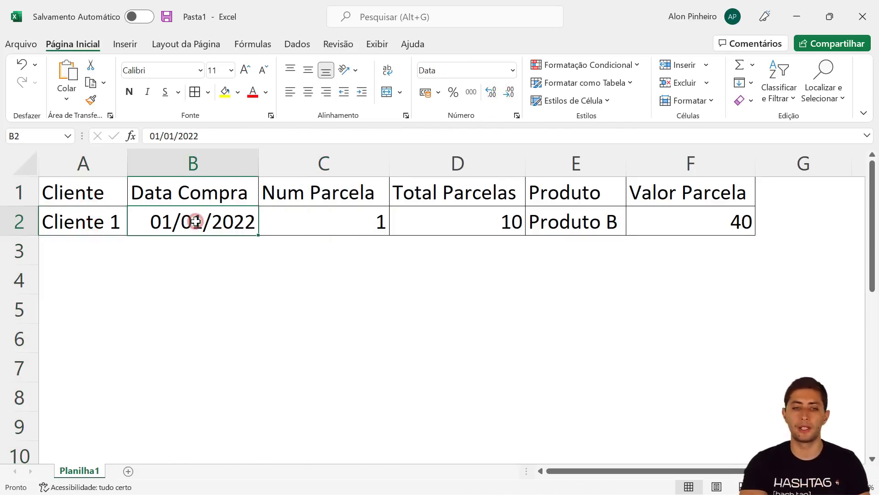
click(327, 223)
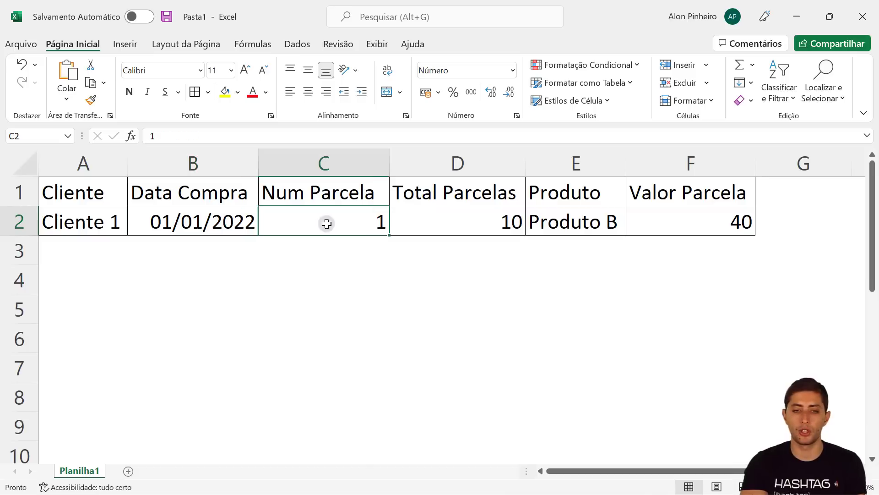
click(465, 214)
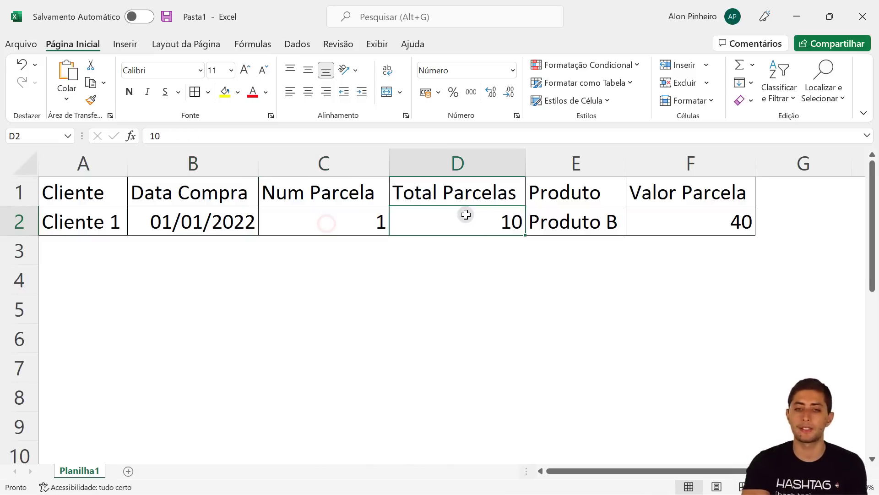
click(581, 228)
click(658, 217)
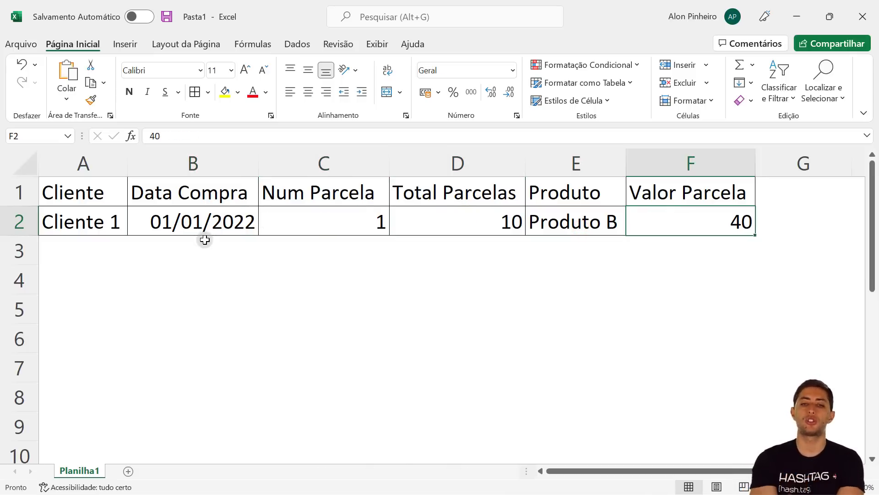
click(467, 231)
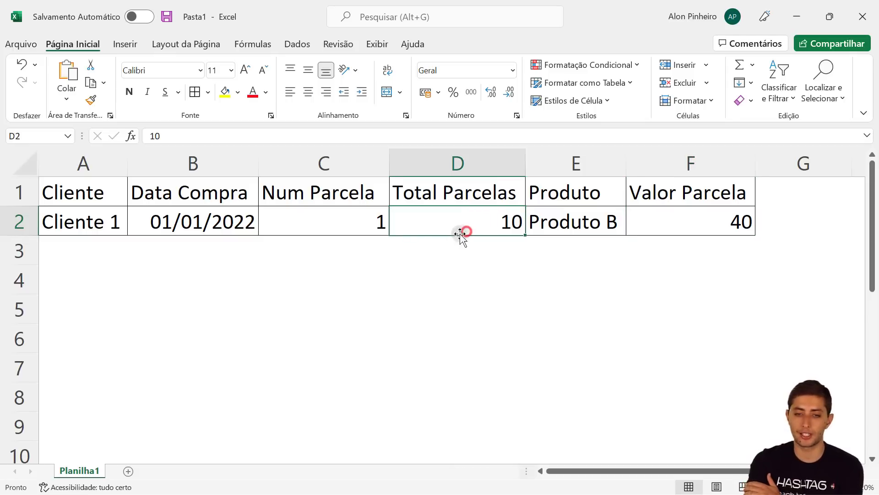
click(105, 242)
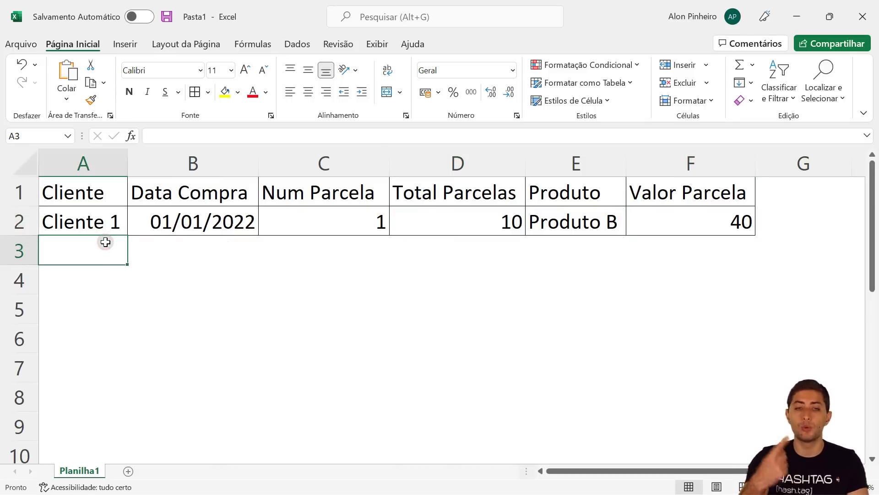
click(177, 224)
click(188, 251)
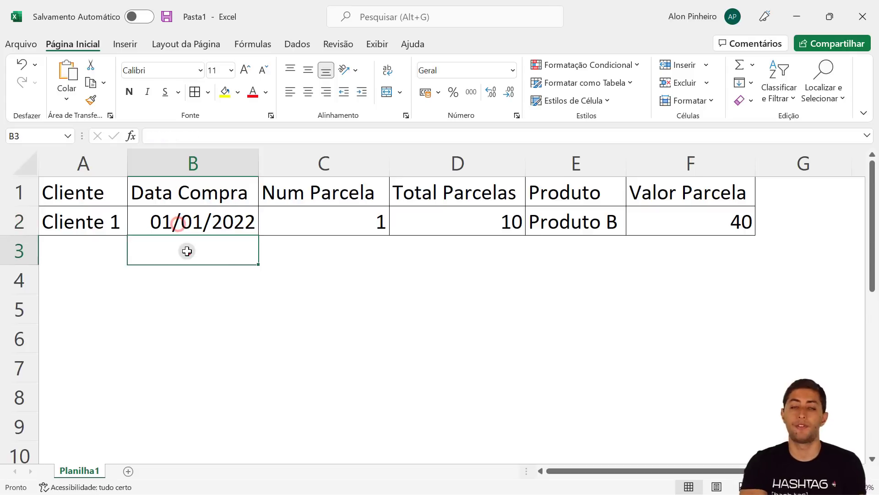
click(294, 242)
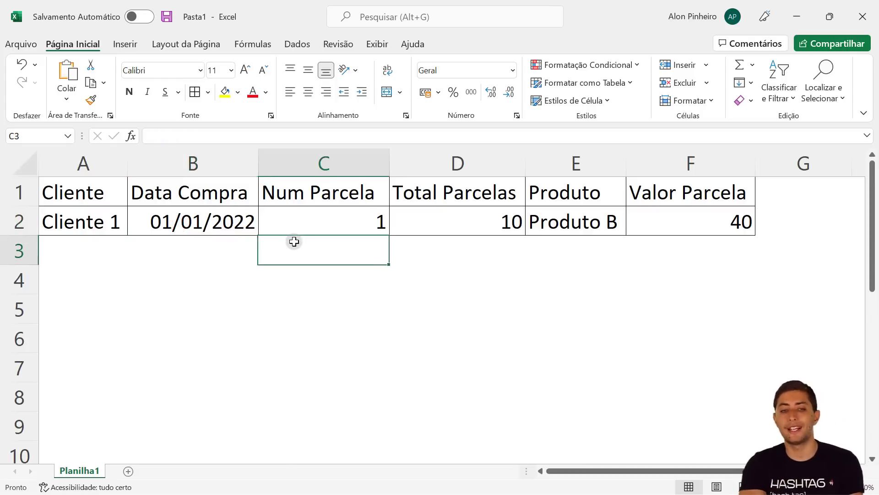
click(205, 225)
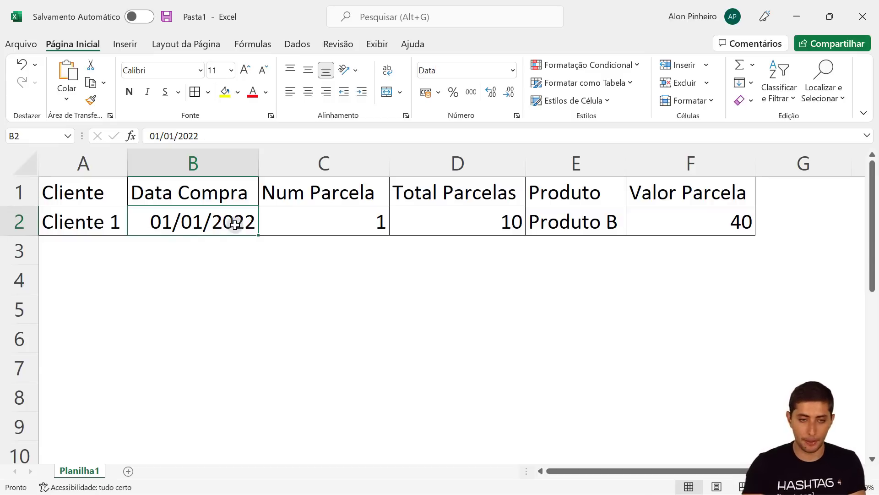
click(93, 253)
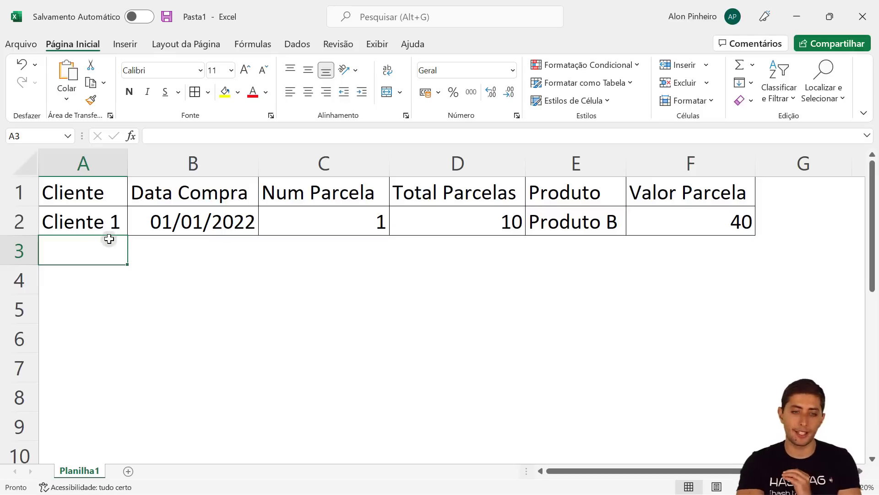
click(460, 226)
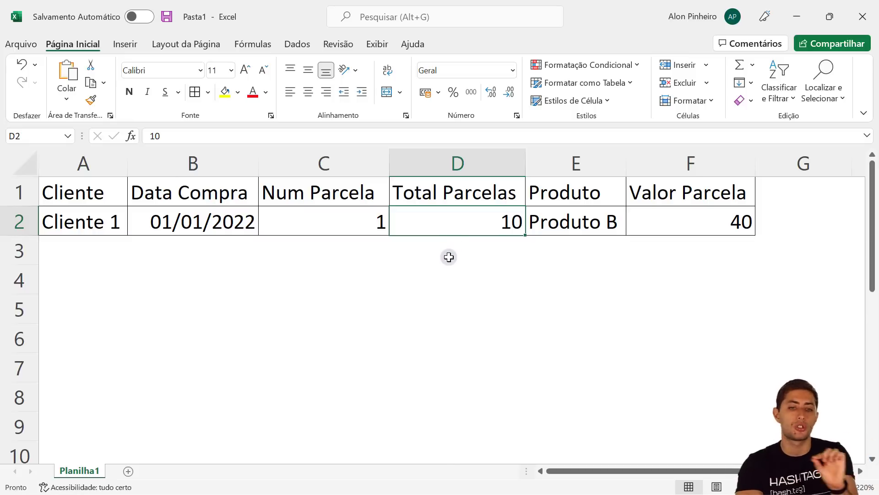
click(114, 222)
click(555, 231)
click(115, 222)
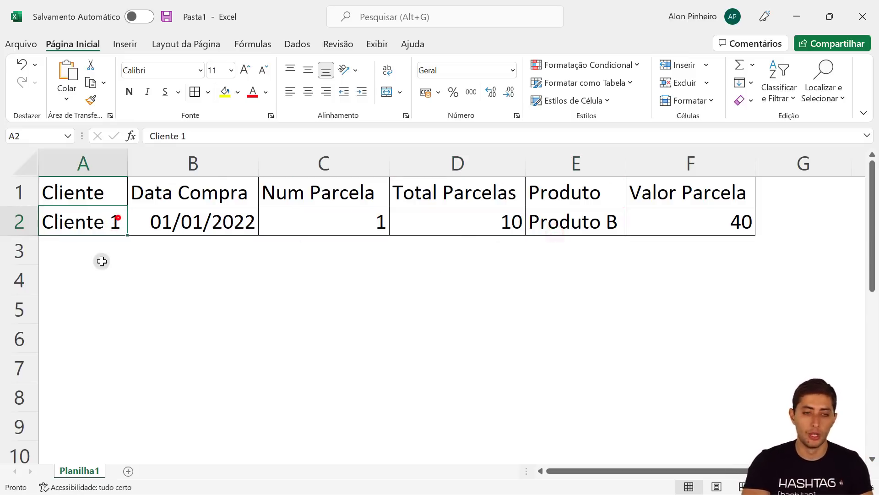
Start row 3 with Cliente 1 in cell A3 and copy the purchase date from B2 into B3.
key(Return)
click(101, 256)
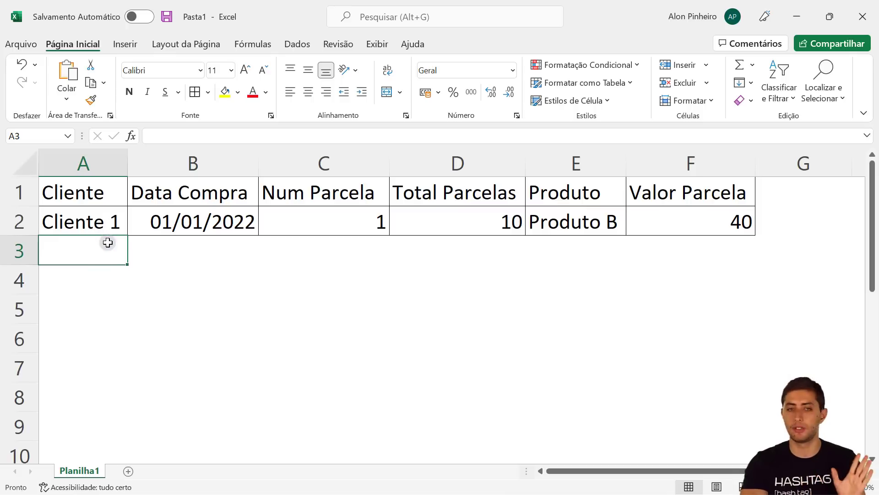
text(Cliente 1)
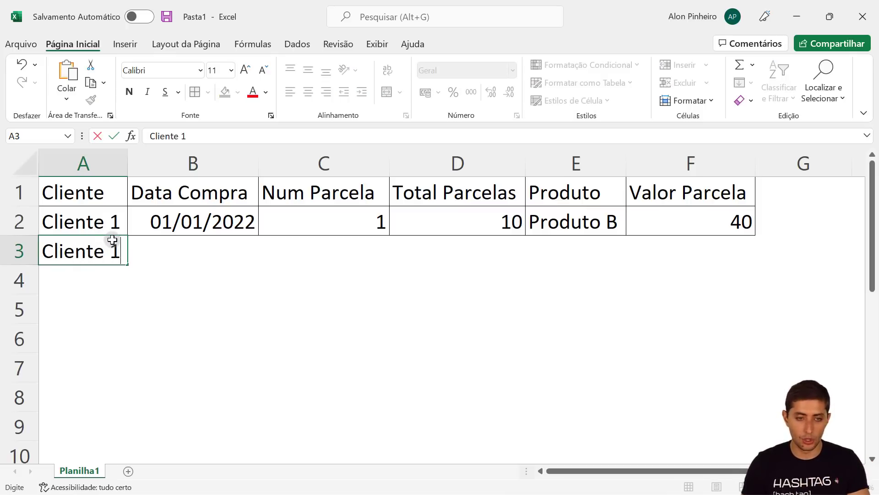
key(Tab)
key(Up)
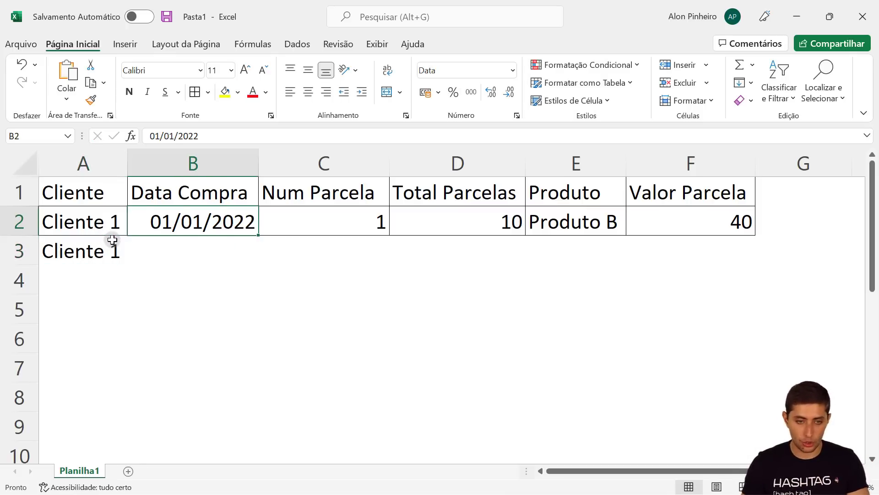
key(ctrl+c)
key(Down)
key(ctrl+v)
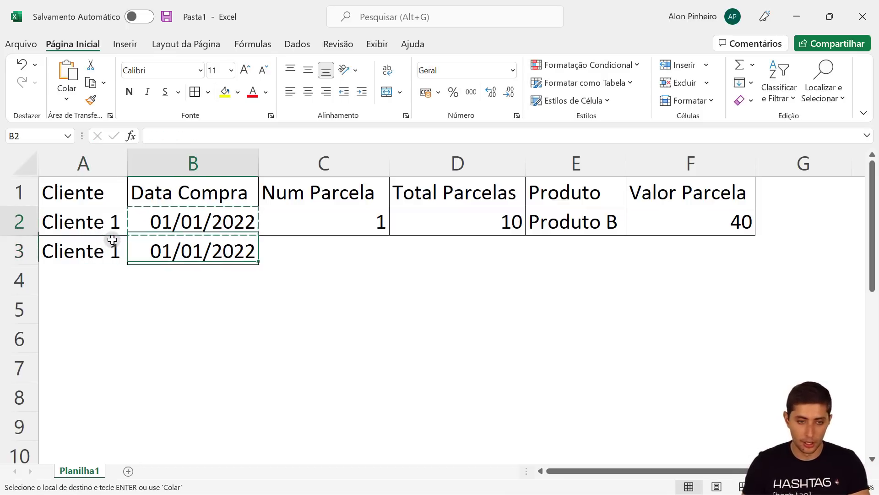
key(Escape)
Format the Data Compra column as a Data (date) category with the abbreviated month-year type mar-12.
key(Up)
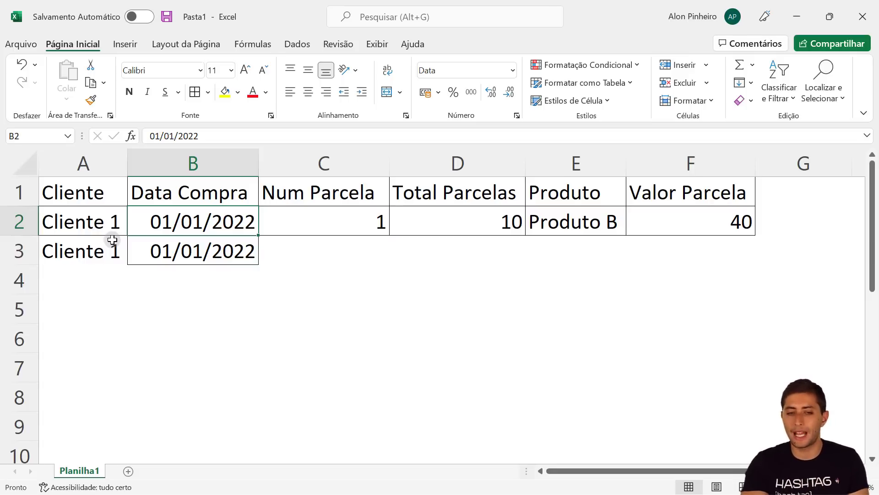
click(183, 165)
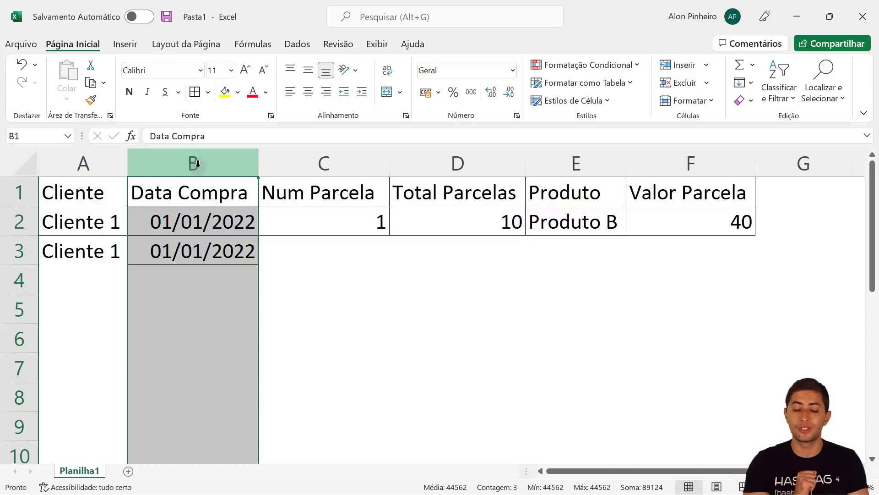
key(ctrl+1)
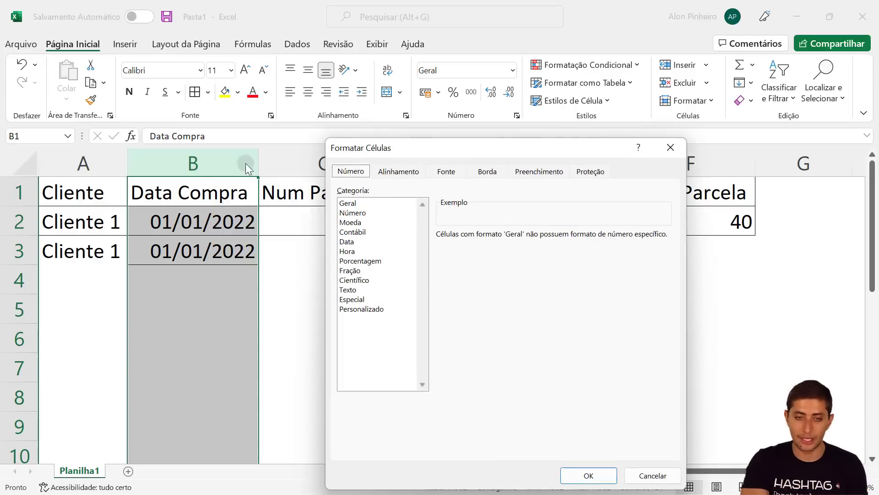
drag(367, 147, 343, 163)
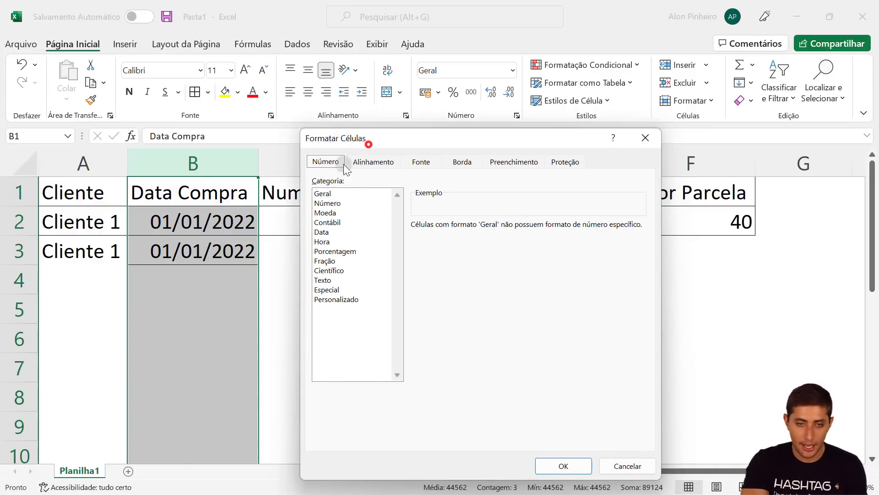
click(339, 223)
click(343, 231)
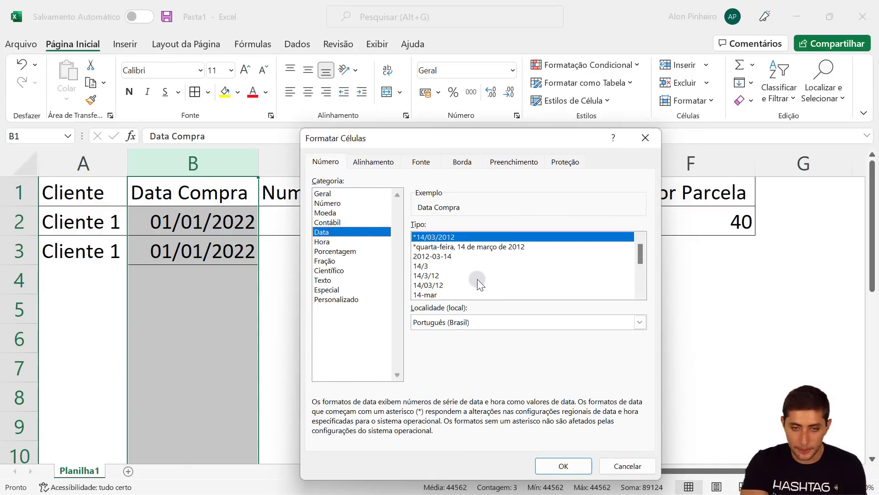
drag(640, 257, 641, 280)
click(435, 247)
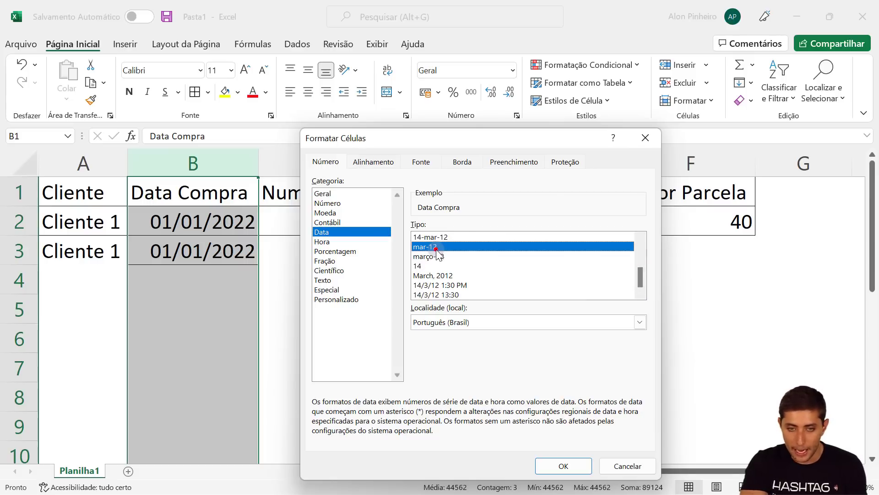
click(565, 466)
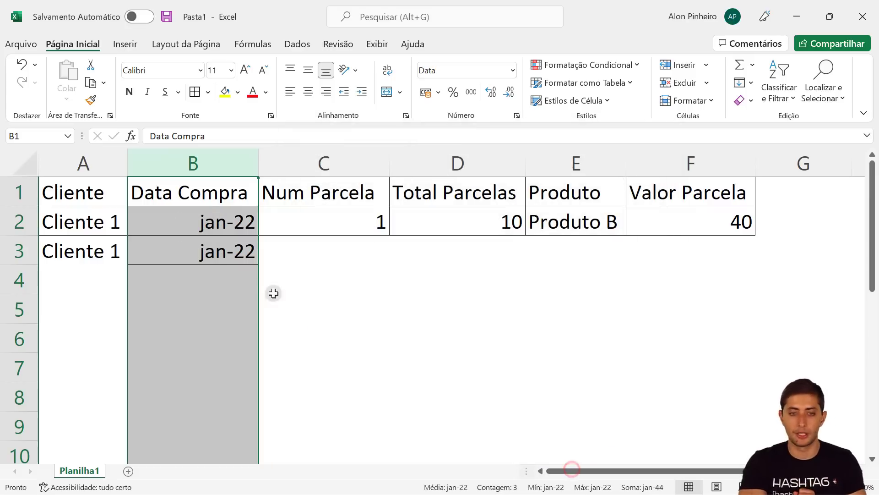
Change the purchase date in cell B3 to 01/02/2022.
click(230, 219)
click(235, 251)
double_click(248, 244)
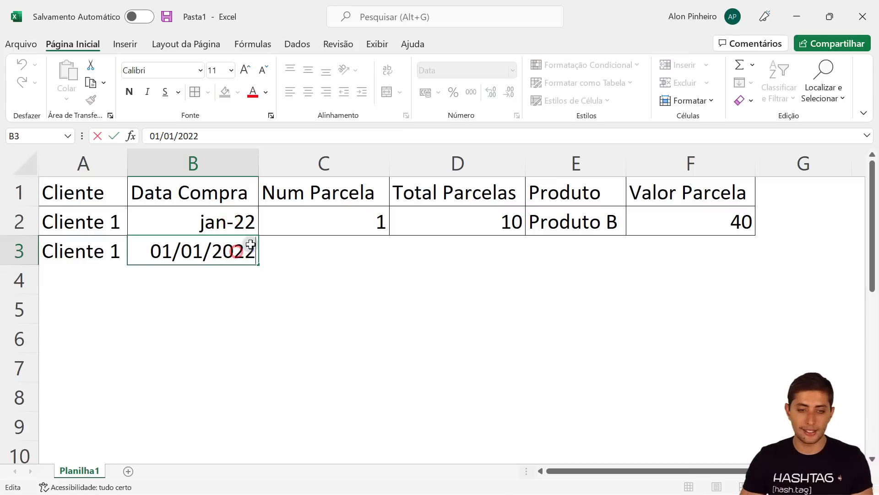
key(Delete)
text(2)
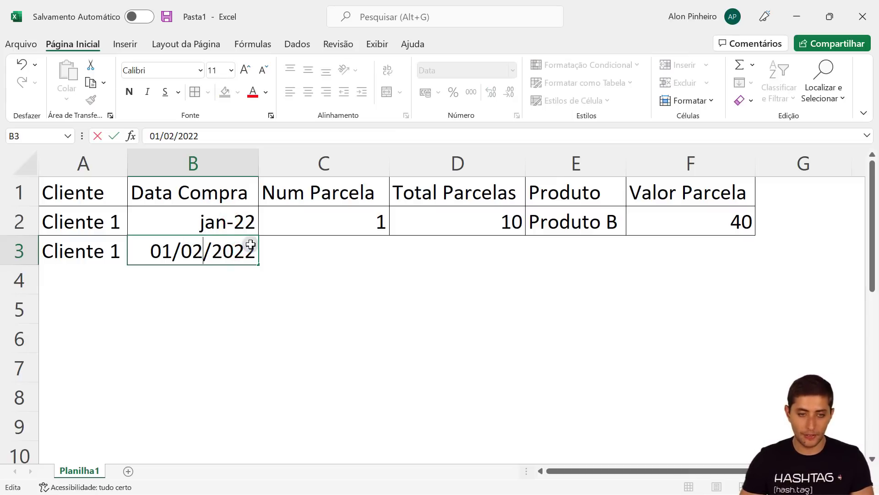
key(Return)
Enter installment number 2 in cell C3 and fill the total of 10 installments down into D3.
key(Up)
key(Right)
text(2)
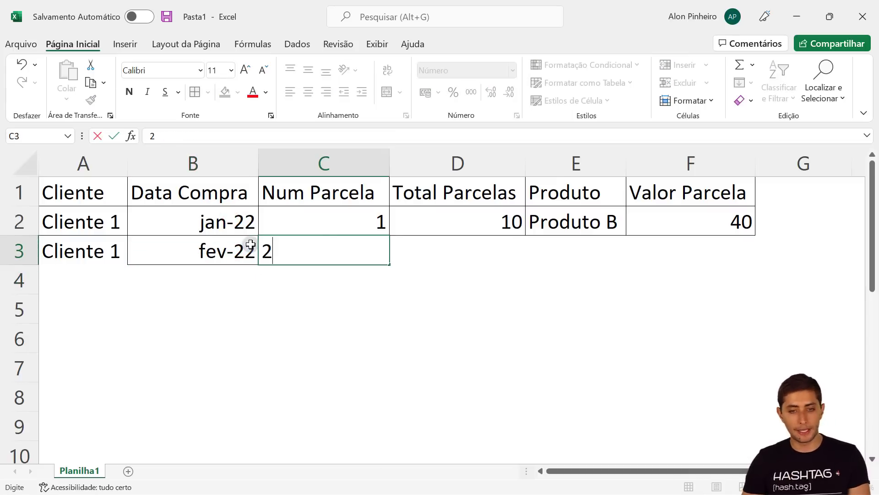
key(Tab)
key(ctrl+d)
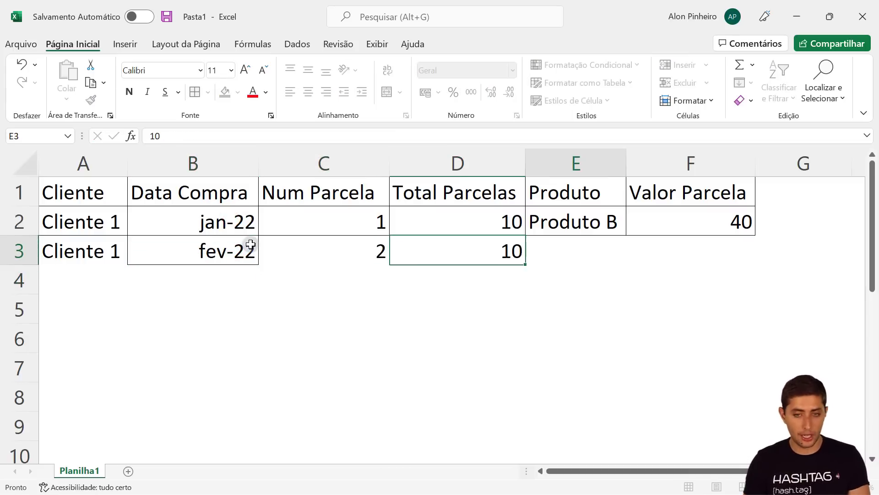
Try to copy Produto B from cell E2 into E3, and undo the copy.
key(Right)
key(ctrl+d)
key(Up)
key(ctrl+c)
key(Down)
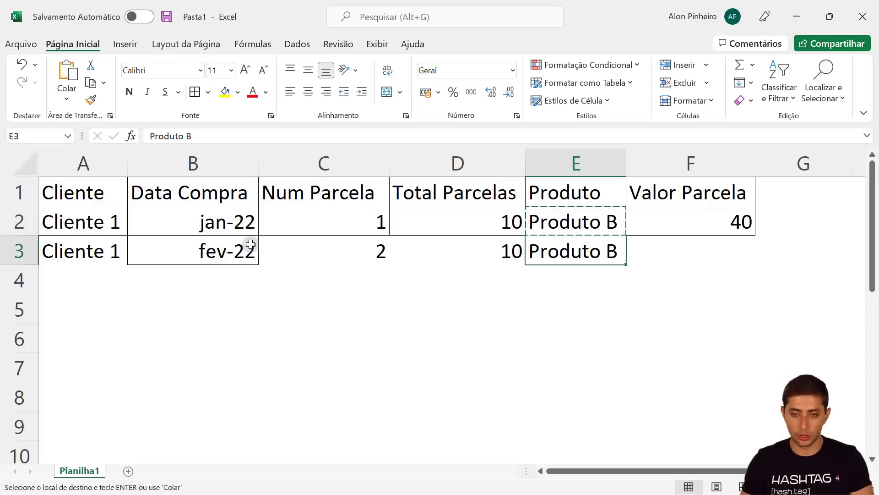
key(ctrl+v)
key(Right)
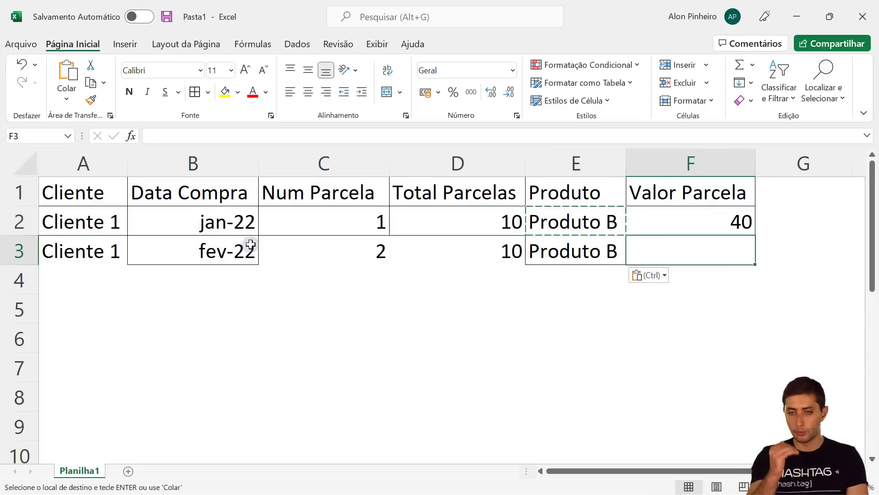
key(ctrl+z)
key(ctrl+z)
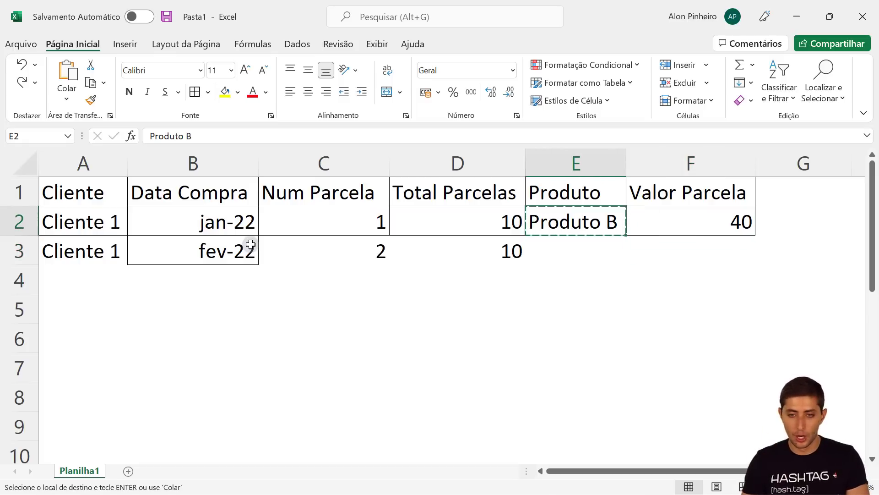
key(Down)
key(ctrl+v)
key(ctrl+z)
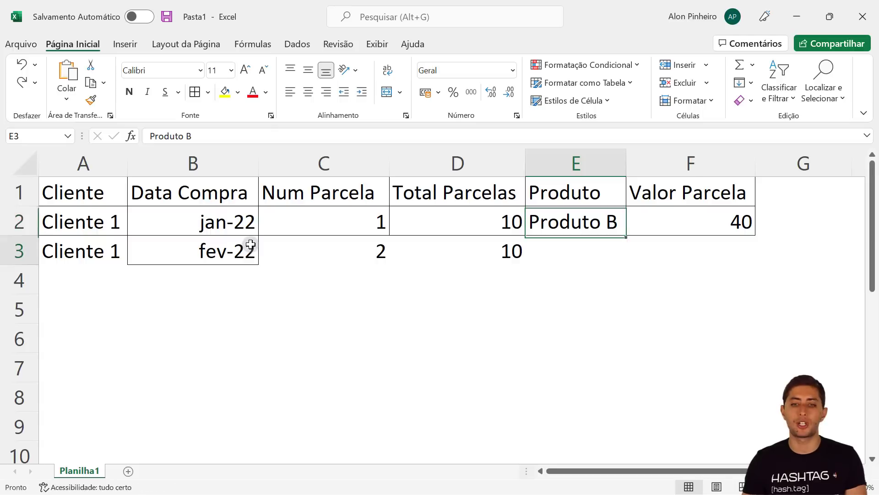
Fill Produto B down into cell E3 and the installment value of 40 down into F3.
key(Down)
key(ctrl+d)
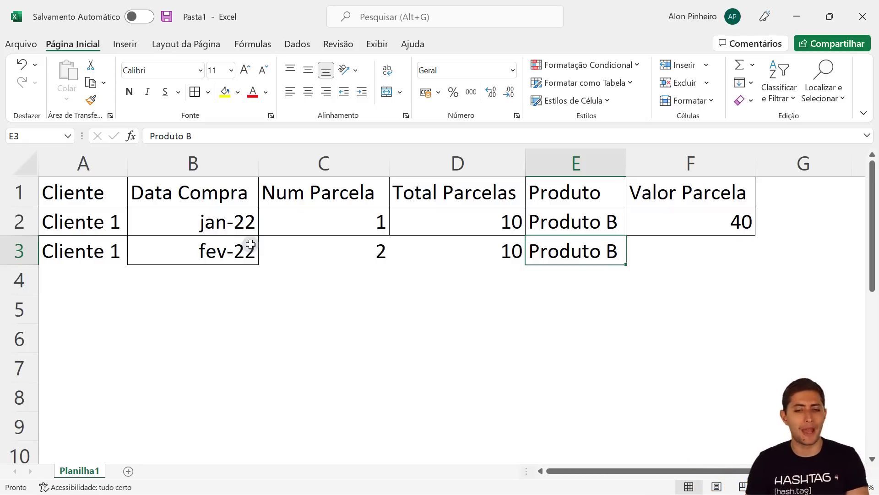
key(Right)
key(ctrl+d)
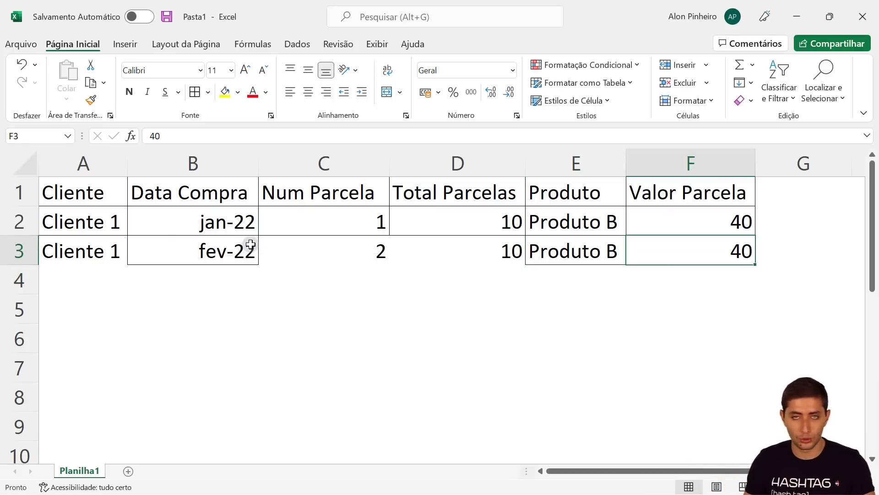
Examine the January and February installment rows of Cliente 1 in the example table.
key(Left)
key(Left)
key(Left)
key(Left)
key(Left)
key(Up)
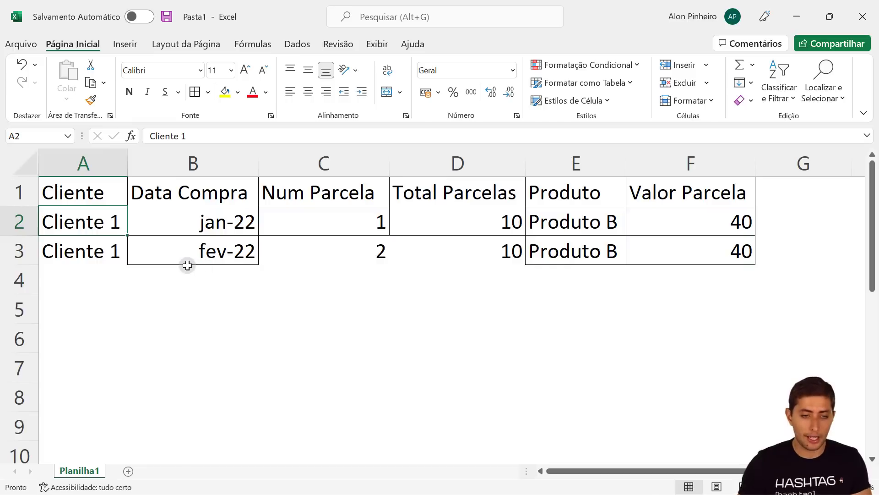
key(shift+space)
key(shift+Down)
key(Down)
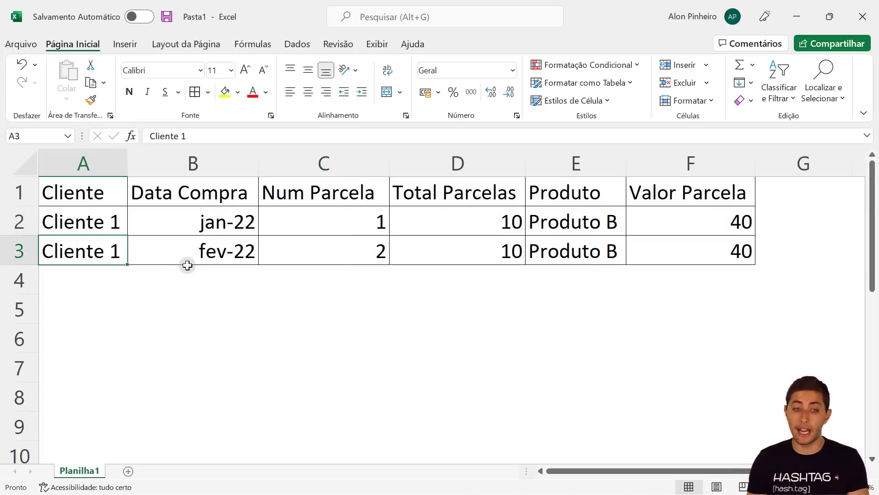
Start a third installment row by entering Cliente 1 in cell A4 and the purchase date mar/22 in B4.
key(Down)
text(Cliente 1)
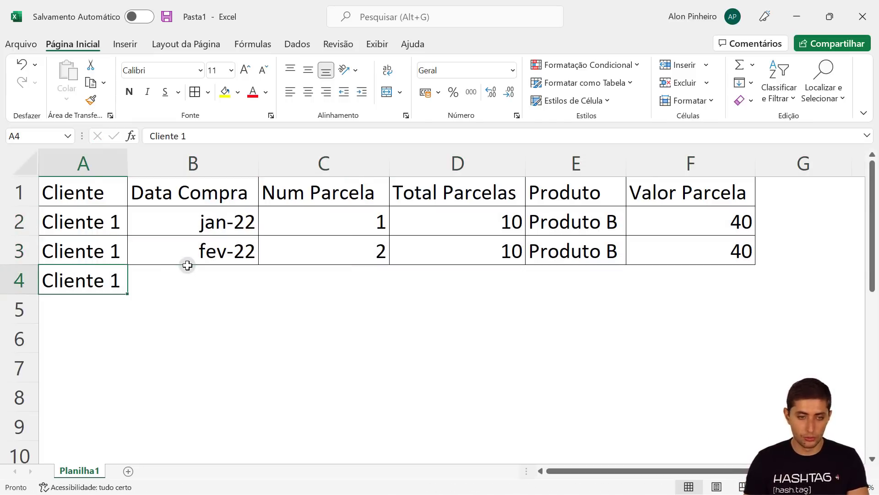
key(Tab)
text(mar)
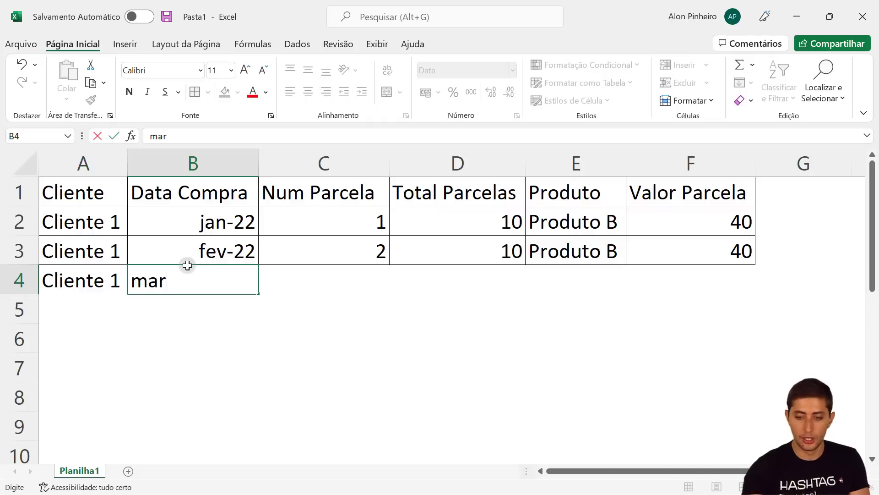
text(/22)
key(Tab)
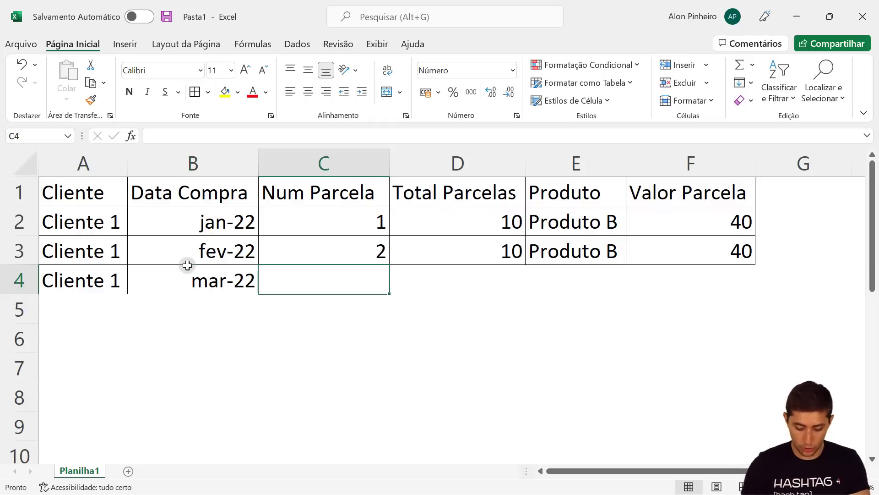
Complete row 4 with installment number 3, a total of 10 installments, Produto B and an installment value of 40.
text(3)
key(Tab)
text(10)
key(Tab)
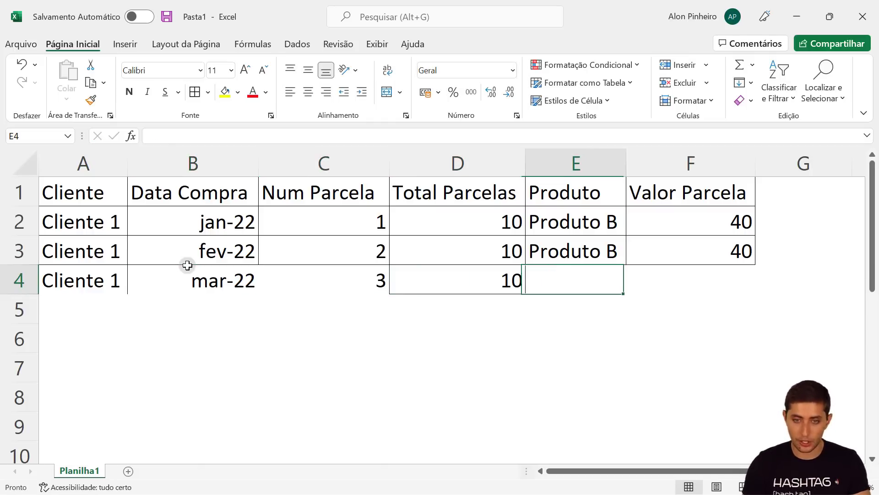
text(Produto B)
key(Tab)
text(40)
key(Up)
Examine how the example rows represent one purchase through its total installments and a different month in each row.
key(Left)
key(Left)
key(Left)
key(Left)
key(Left)
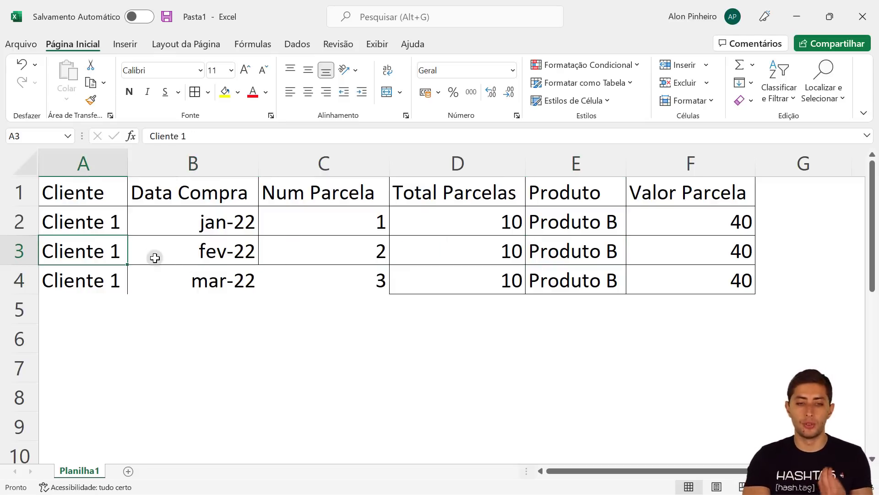
click(464, 221)
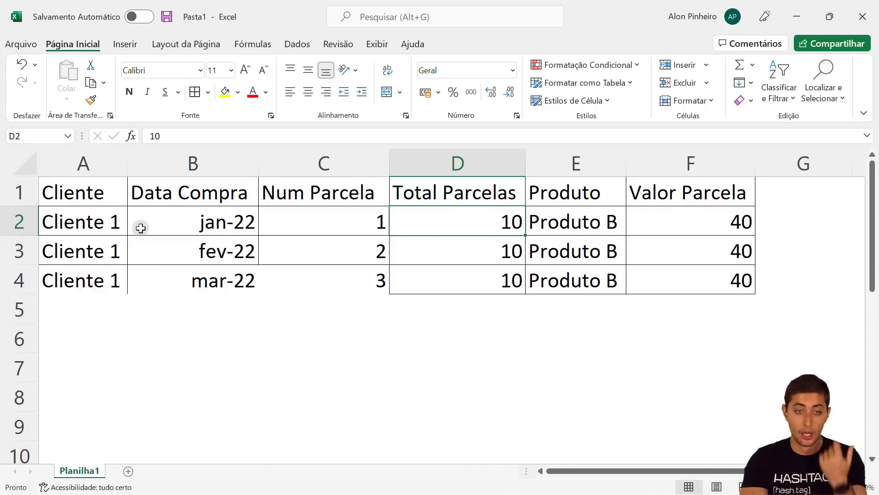
click(178, 220)
click(193, 246)
click(196, 270)
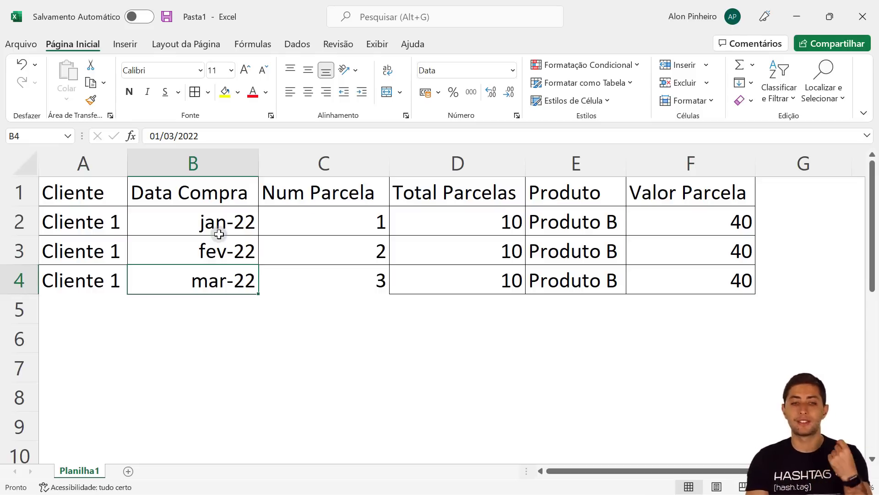
drag(107, 223, 675, 216)
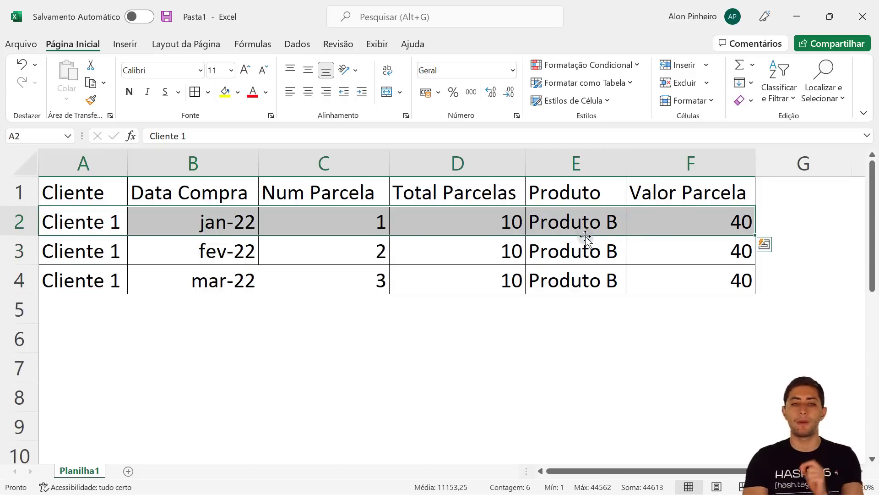
click(205, 254)
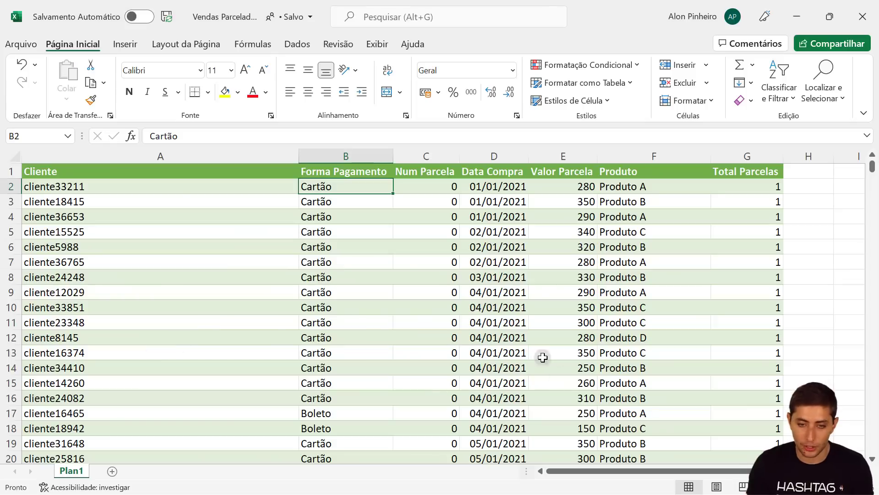
Examine the Num Parcela values in the April 2022 rows of the Vendas Parceladas workbook.
scroll(631, 298, down, 4)
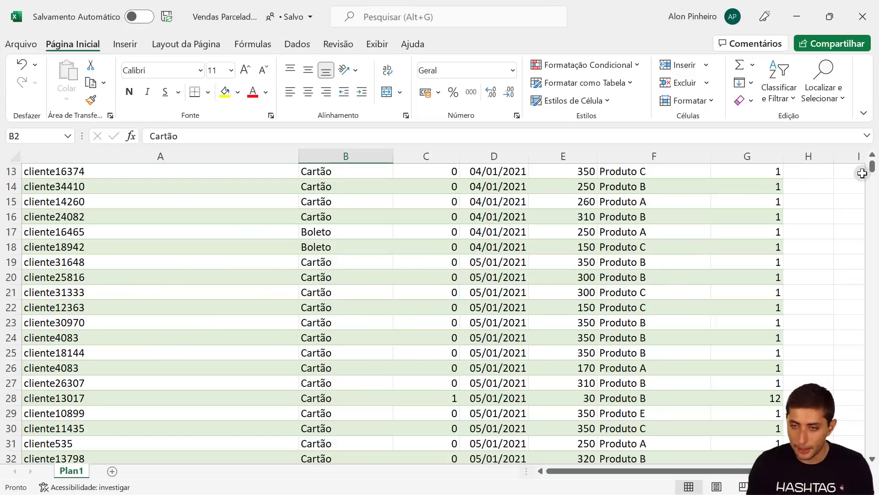
drag(872, 167, 871, 398)
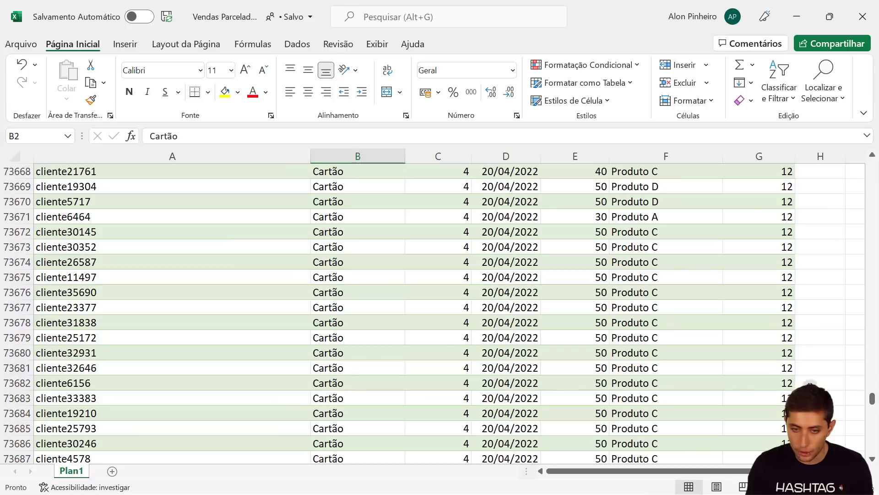
click(446, 389)
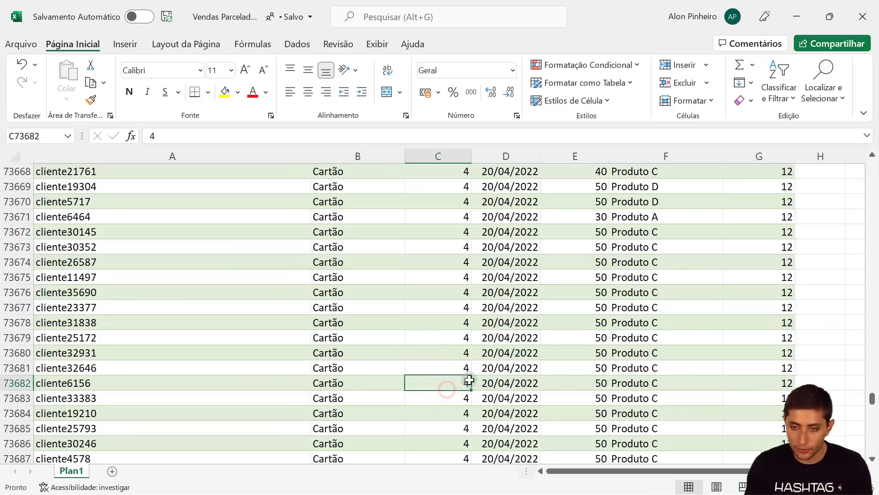
click(440, 369)
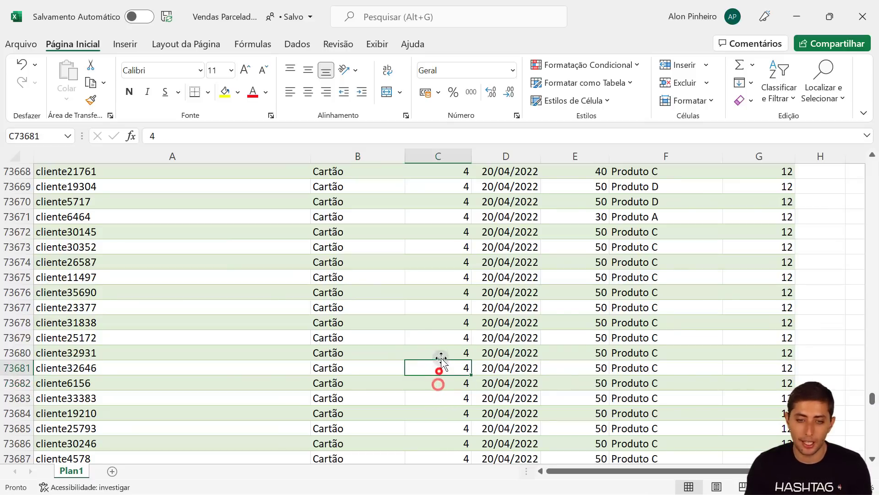
click(441, 353)
click(443, 338)
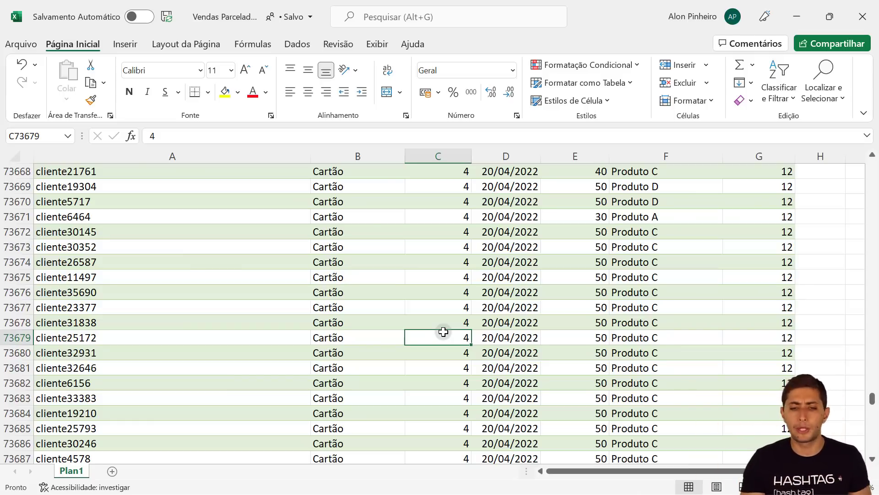
click(449, 293)
click(447, 326)
click(457, 359)
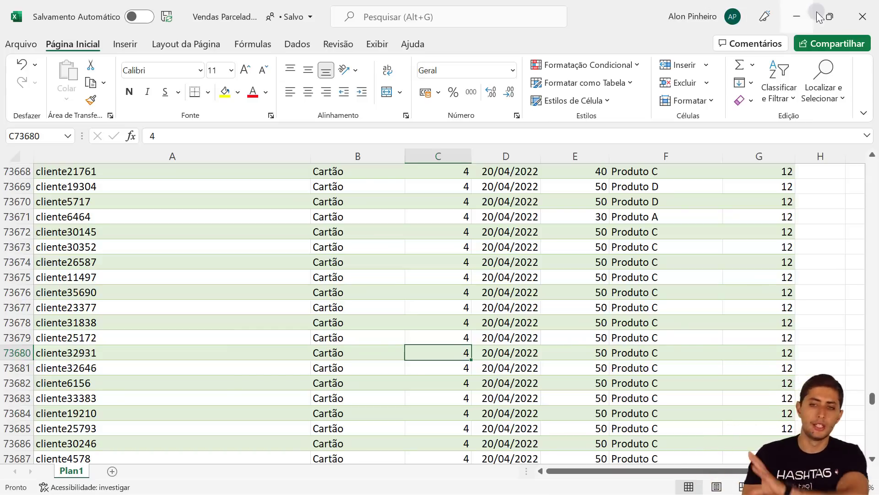
Close the Vendas Parceladas workbook, minimize the example workbook and switch to the blank Power BI Desktop report.
click(863, 16)
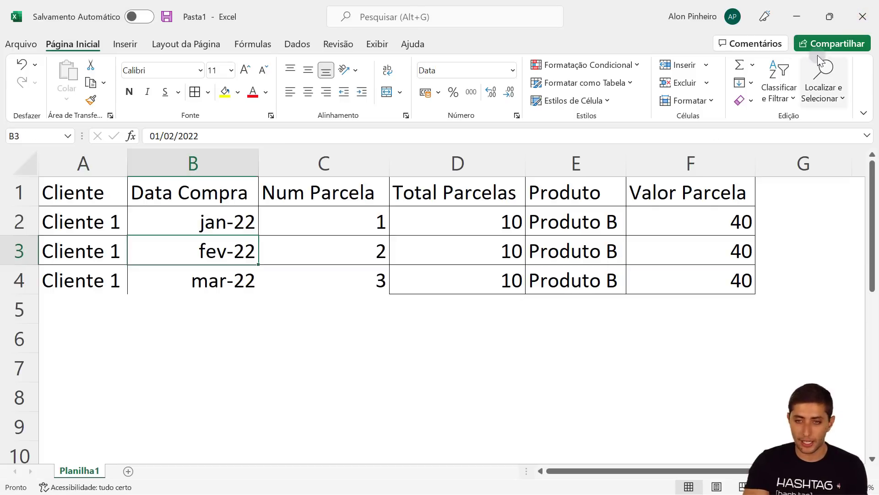
click(800, 23)
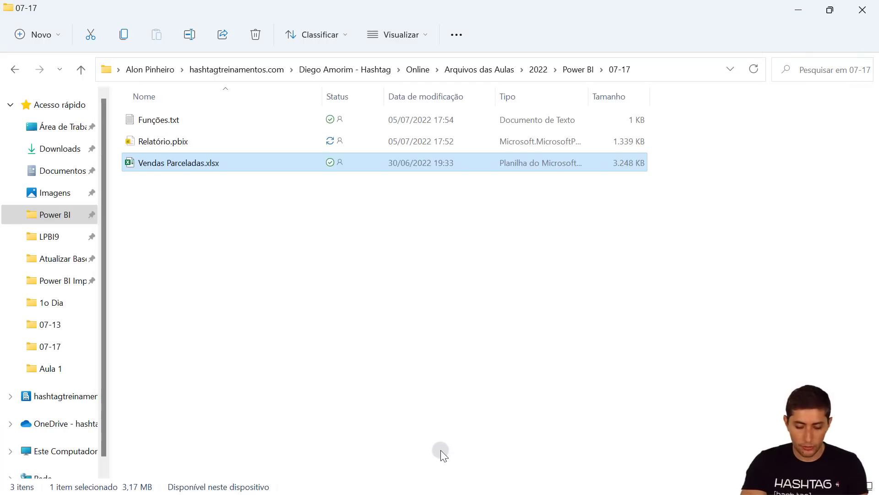
key(alt+Tab)
key(alt+Tab)
key(alt+Tab)
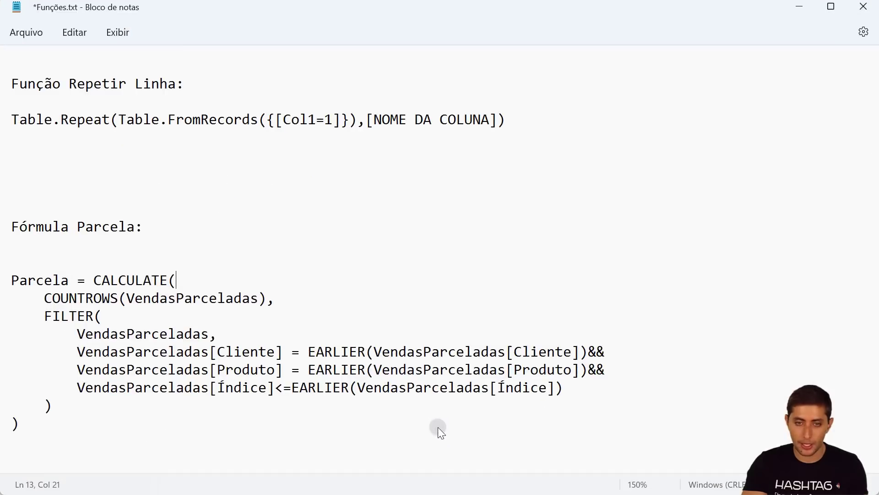
key(alt+Tab)
key(alt+Tab)
key(alt+Tab)
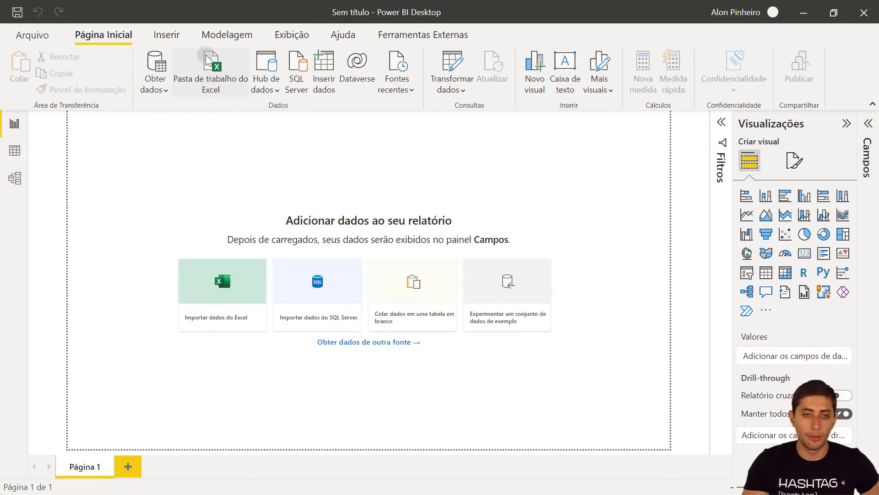
Import the Excel workbook Vendas Parceladas.xlsx from the 07-17 folder as the report's data source.
click(223, 88)
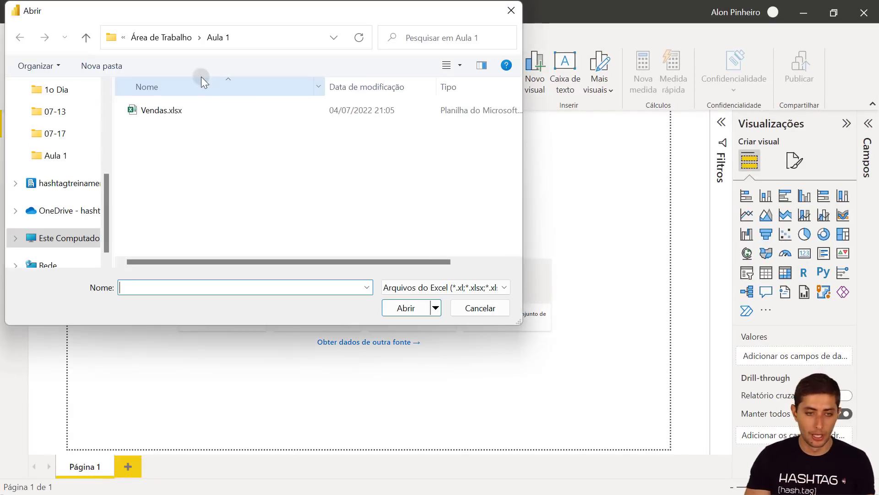
click(61, 131)
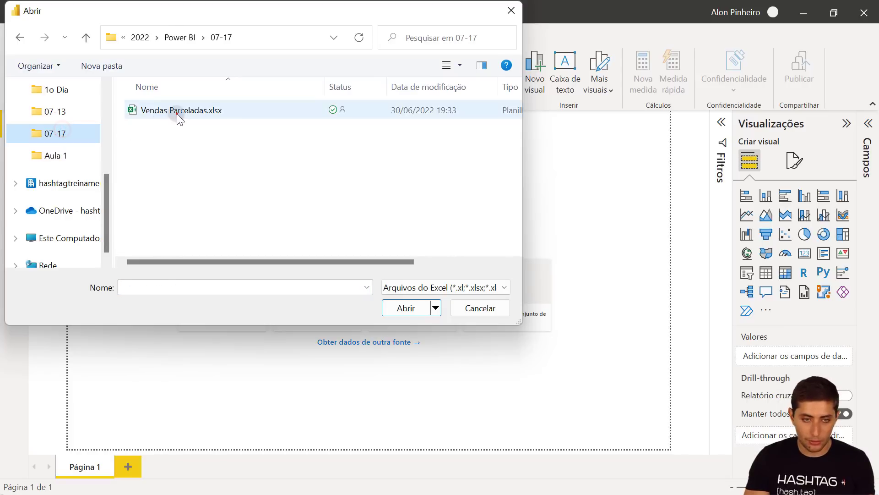
click(177, 113)
click(404, 309)
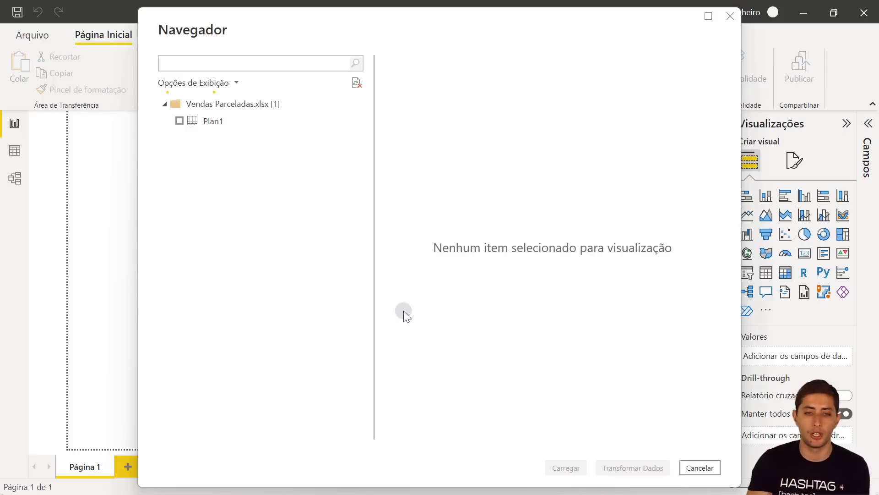
Select the Plan1 sheet of the workbook and open it for data transformation in the Power Query Editor.
click(207, 121)
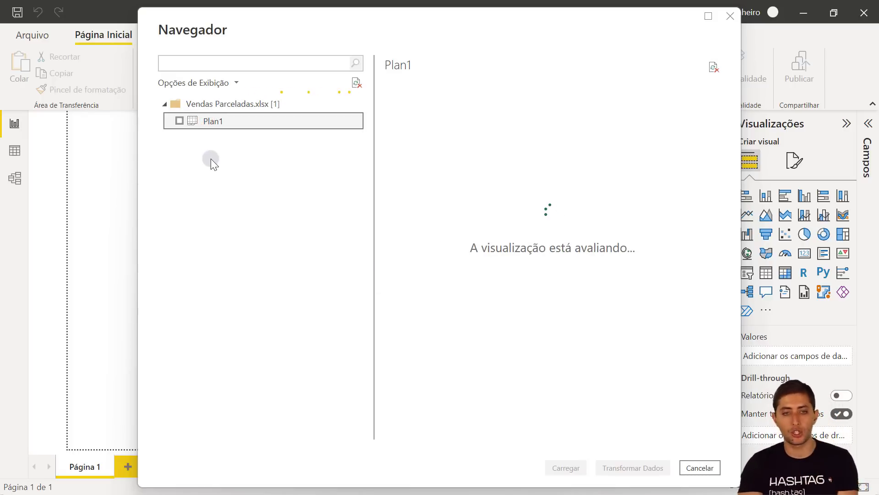
click(179, 122)
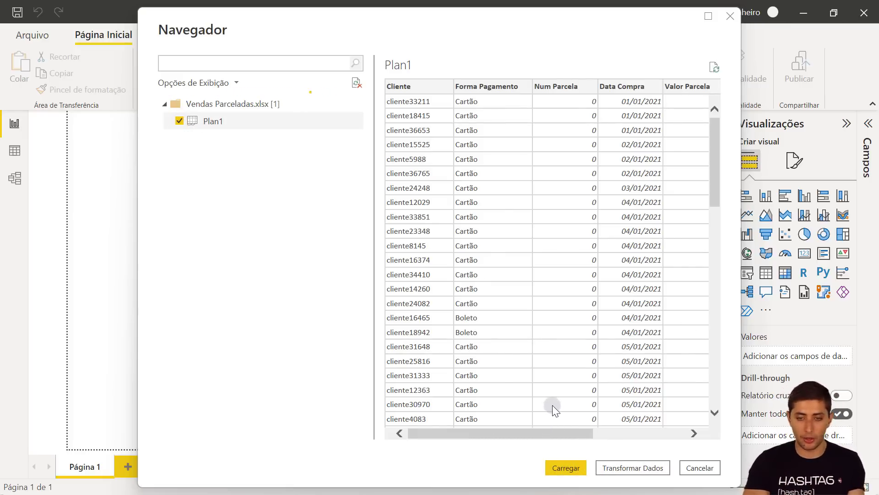
click(633, 466)
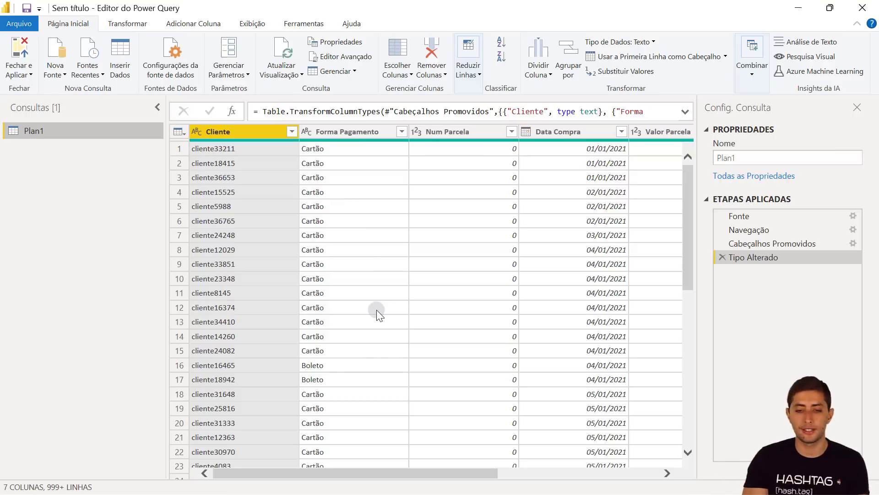
Filter the Total Parcelas column to exclude rows with the value 1.
drag(420, 471, 578, 467)
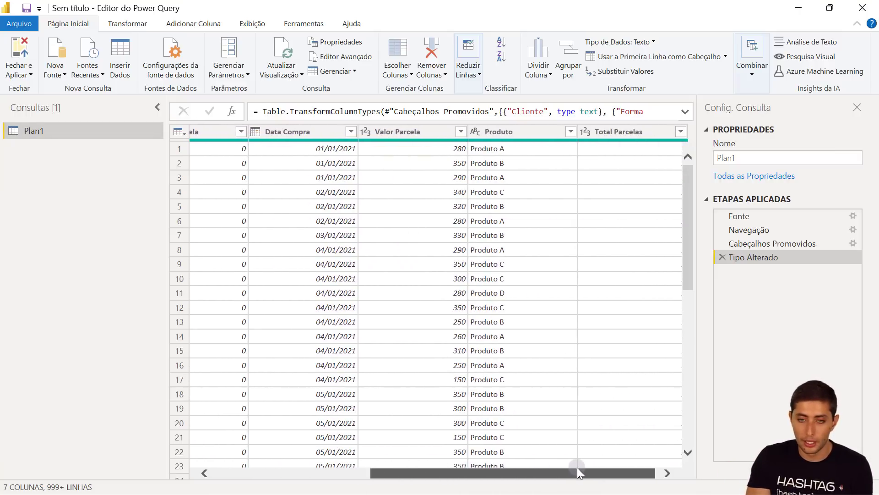
click(633, 139)
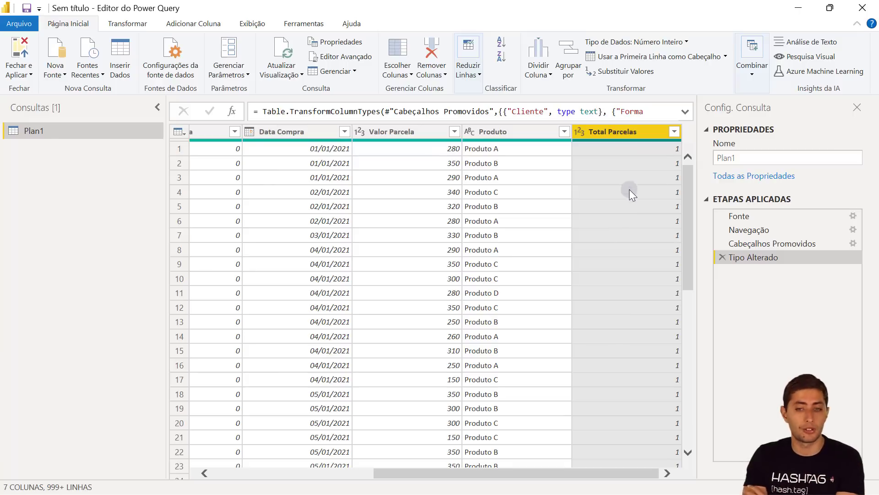
click(674, 133)
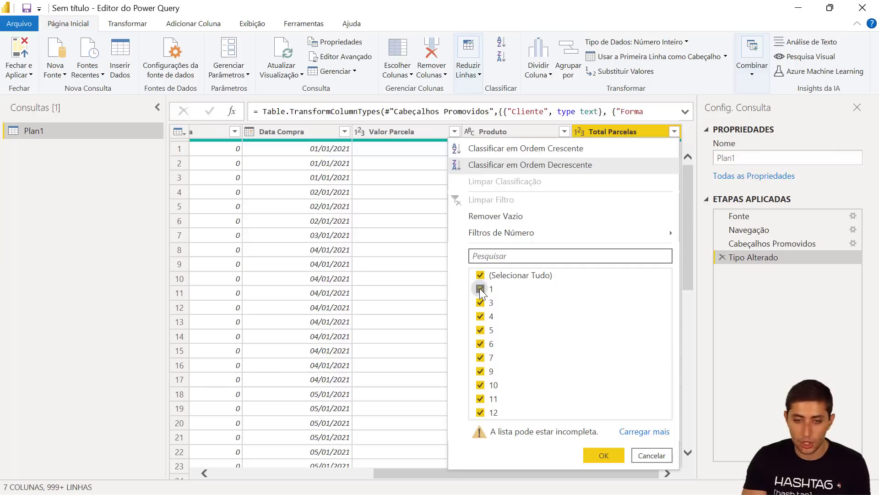
click(481, 289)
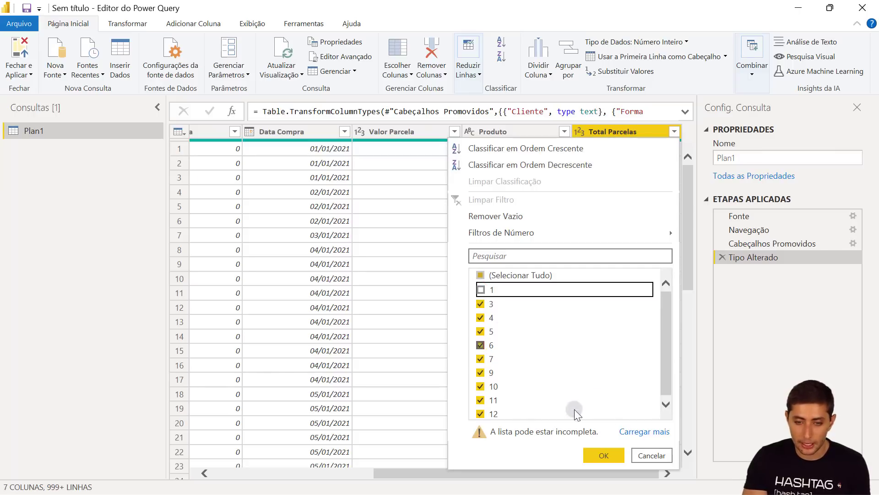
click(603, 454)
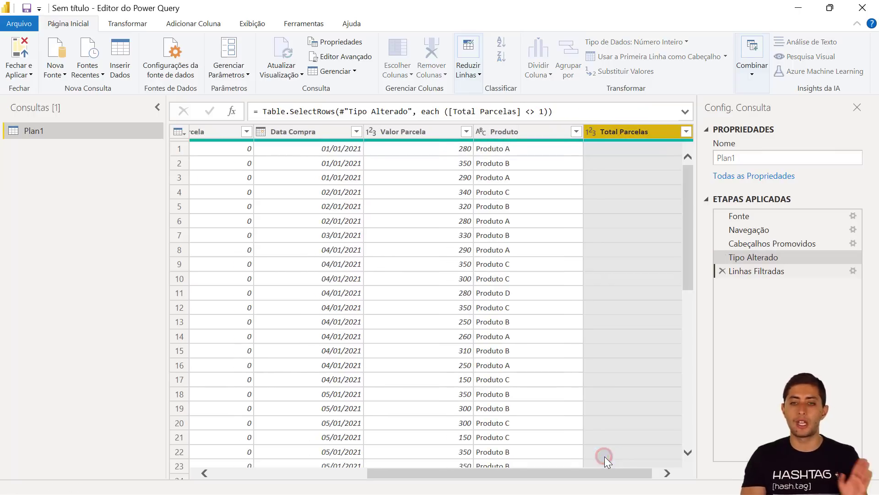
Filter the Num Parcela column, with all its values loaded, to keep only rows with the value 1.
drag(604, 470, 626, 469)
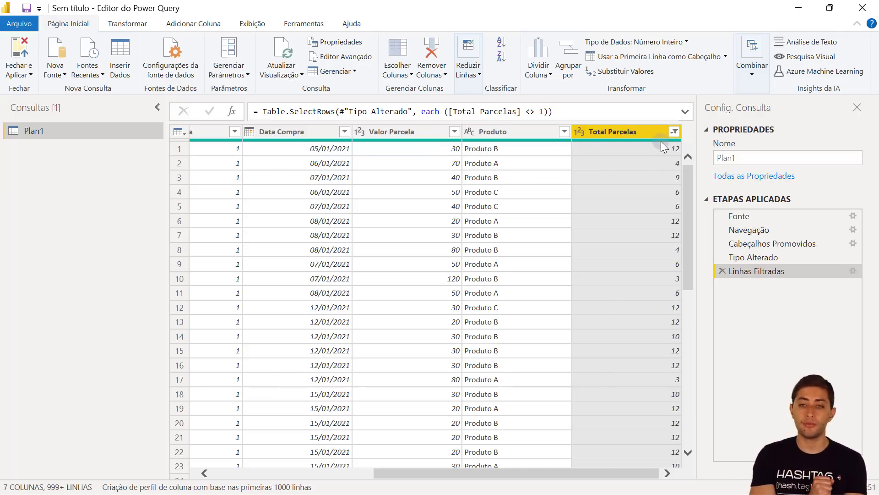
mouse_move(662, 142)
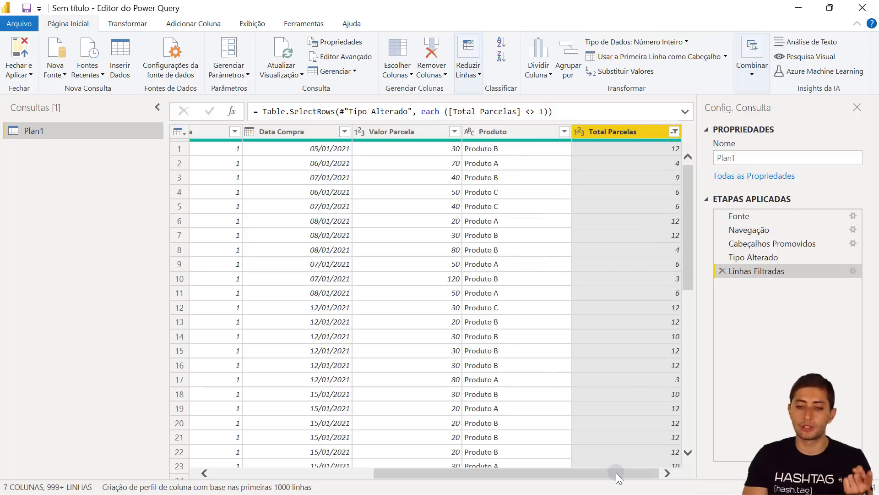
drag(616, 472, 490, 454)
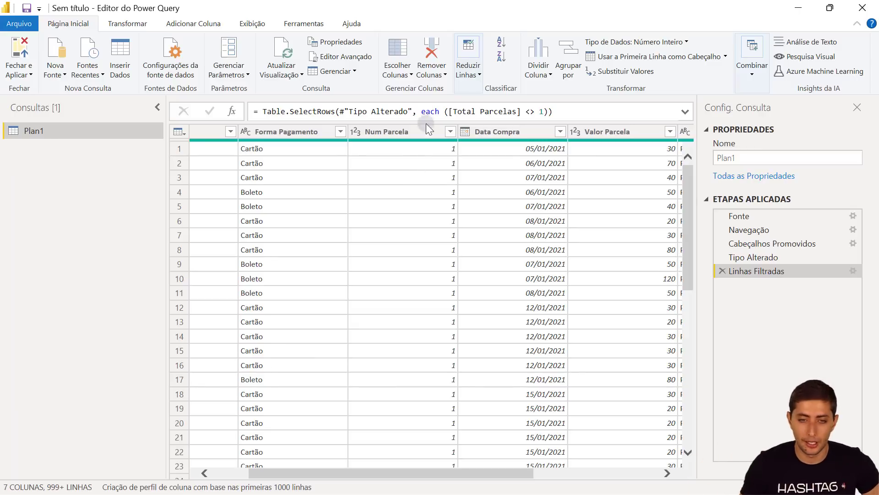
click(408, 133)
click(450, 132)
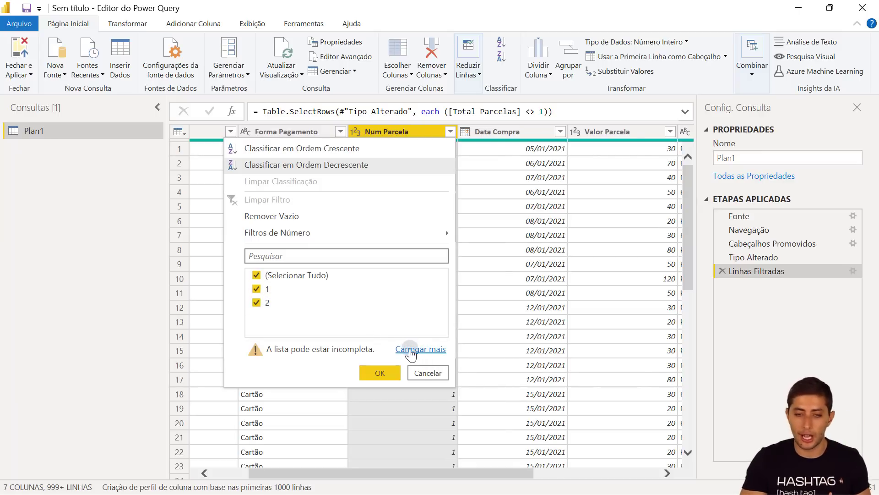
click(415, 350)
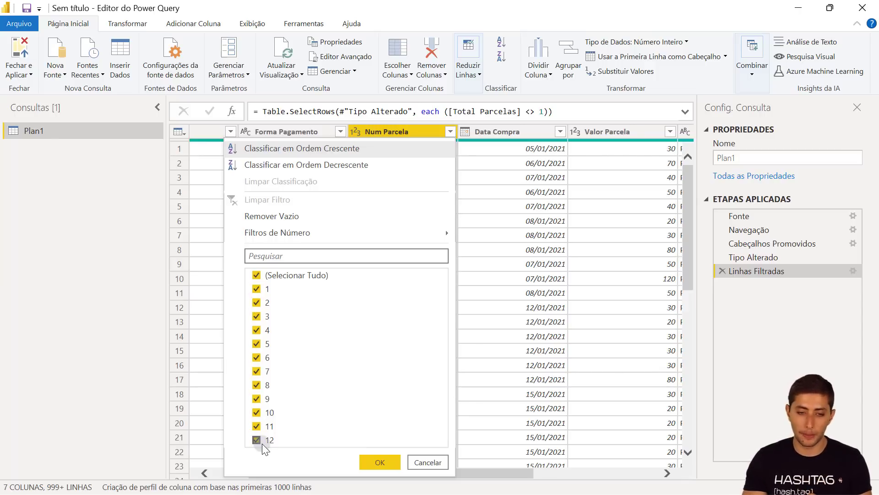
click(259, 276)
click(256, 290)
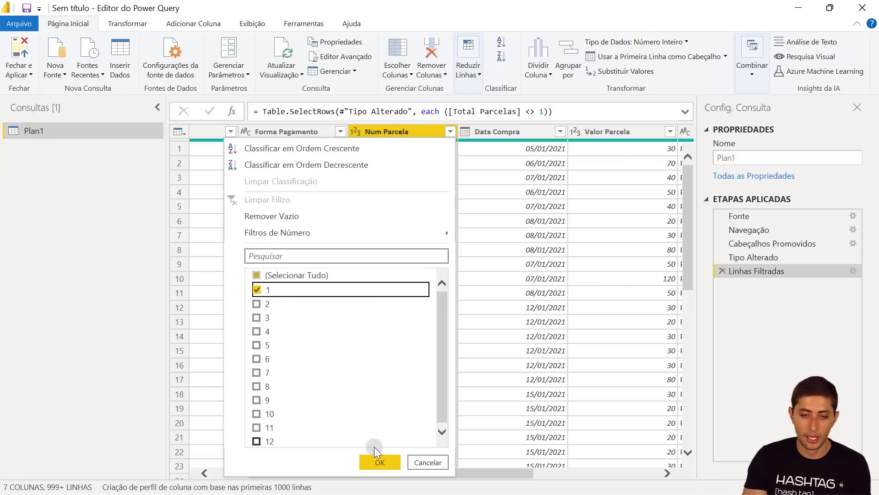
click(380, 463)
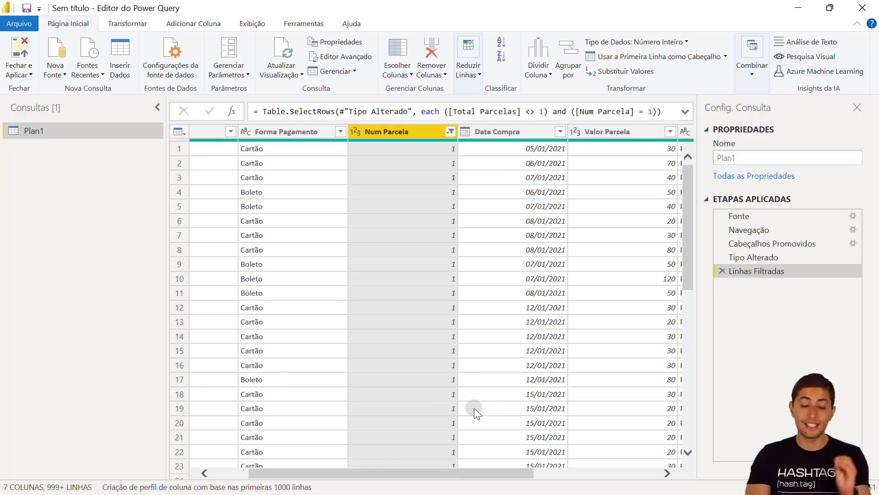
Examine the Cliente and Produto values of the filtered sales, starting with the first row.
drag(432, 477, 321, 457)
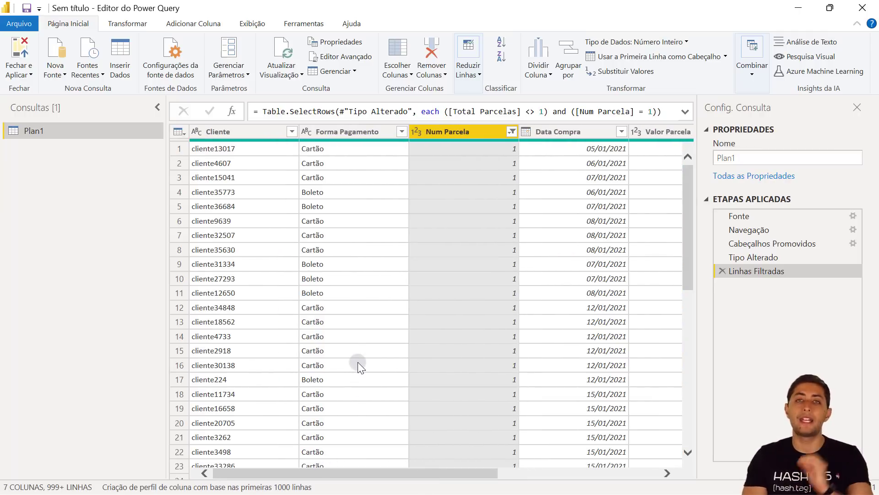
click(228, 151)
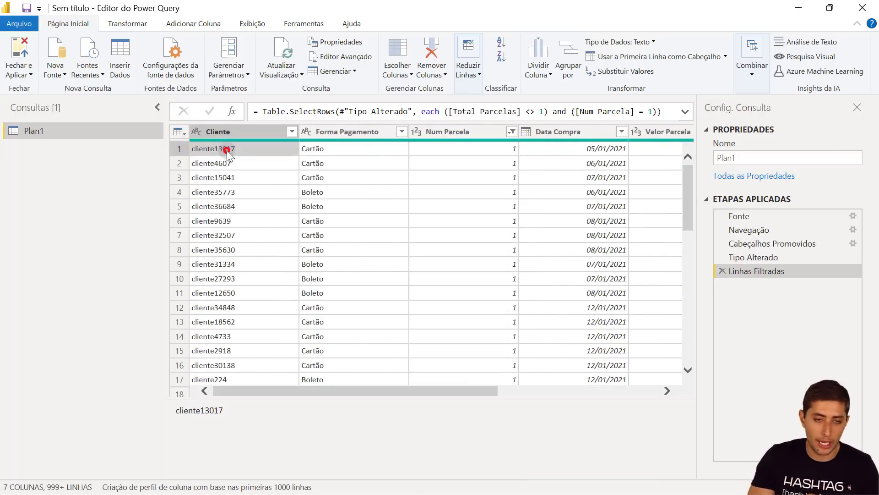
drag(497, 390, 619, 393)
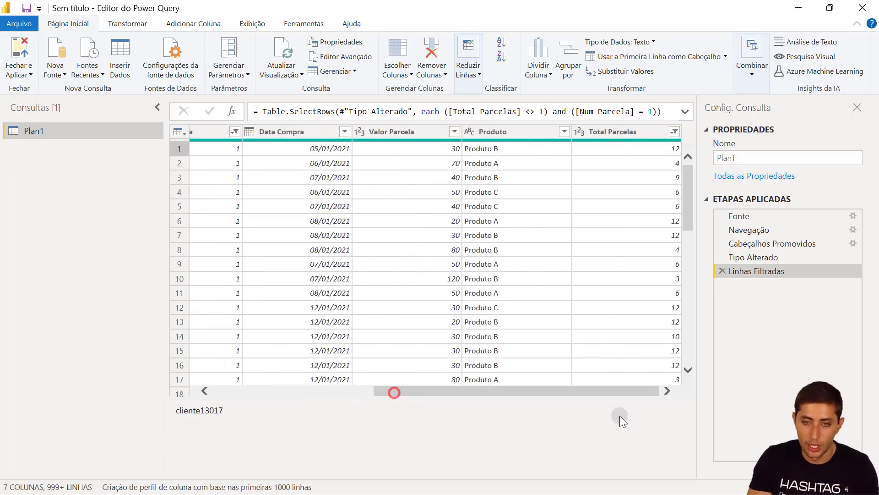
click(503, 148)
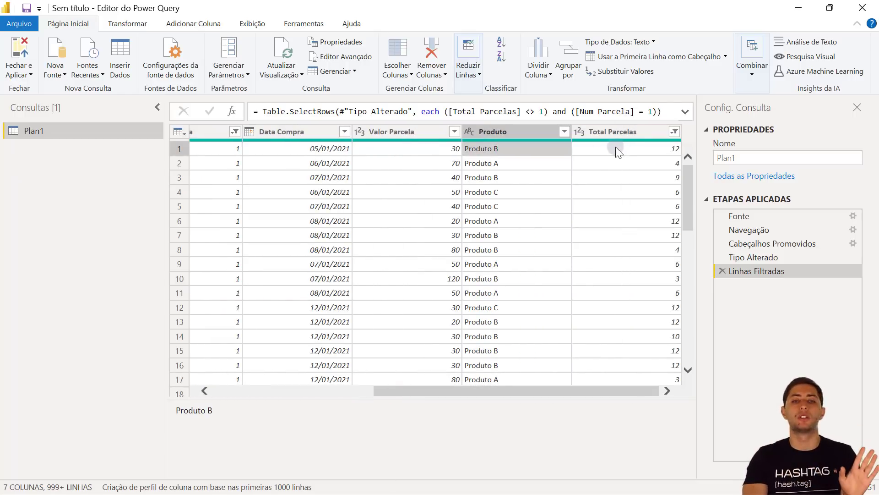
drag(539, 392, 290, 369)
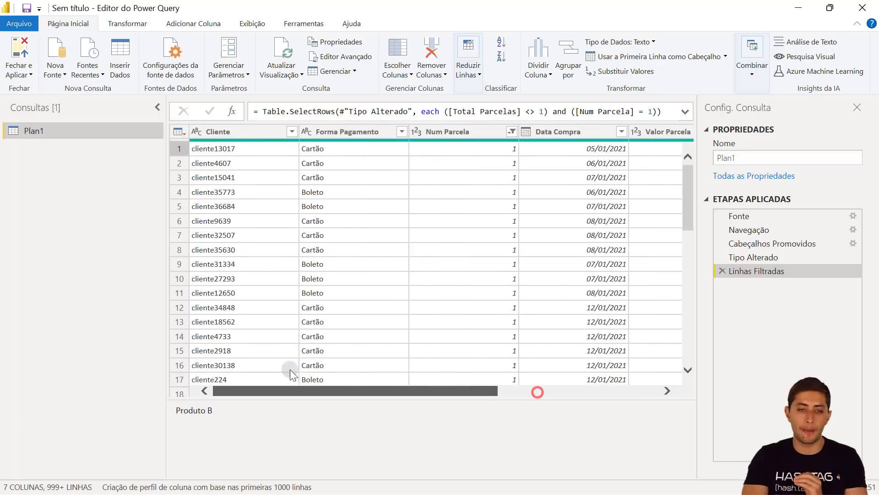
click(253, 149)
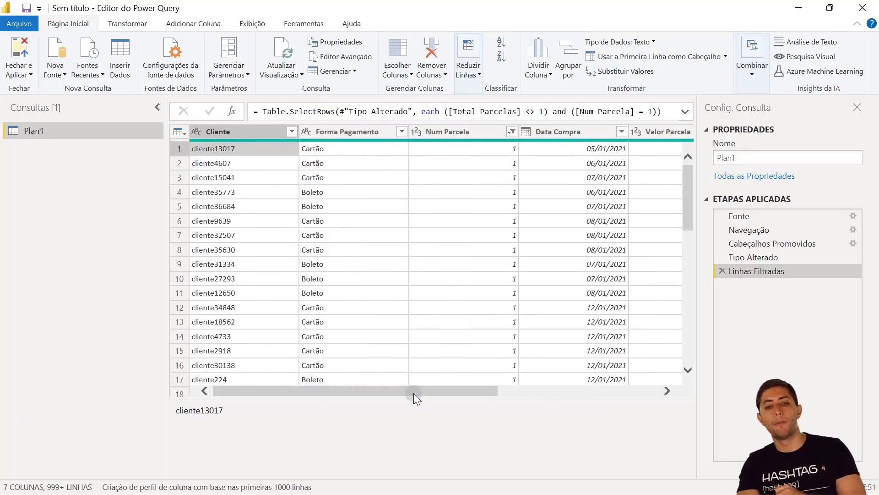
drag(418, 389, 548, 397)
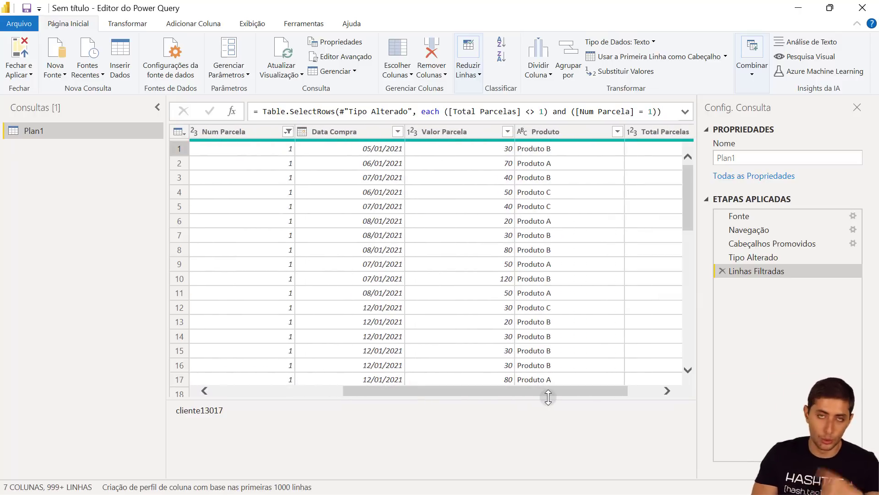
click(561, 148)
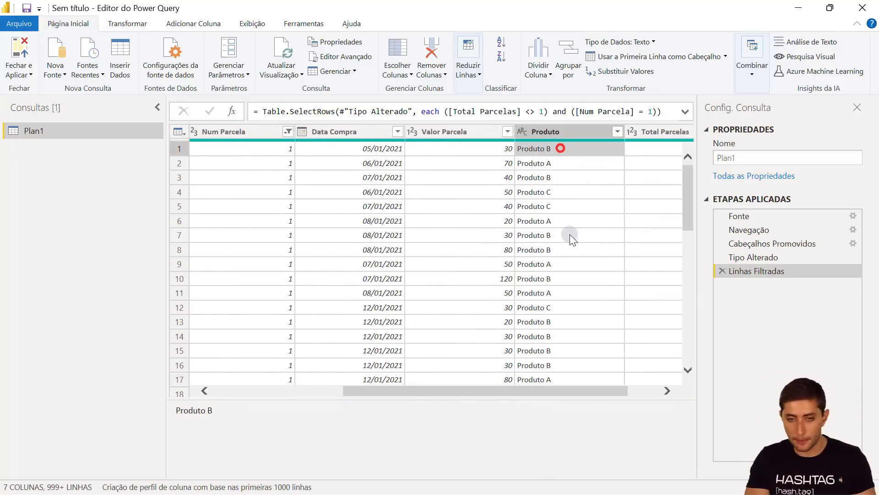
click(566, 250)
drag(578, 389, 411, 390)
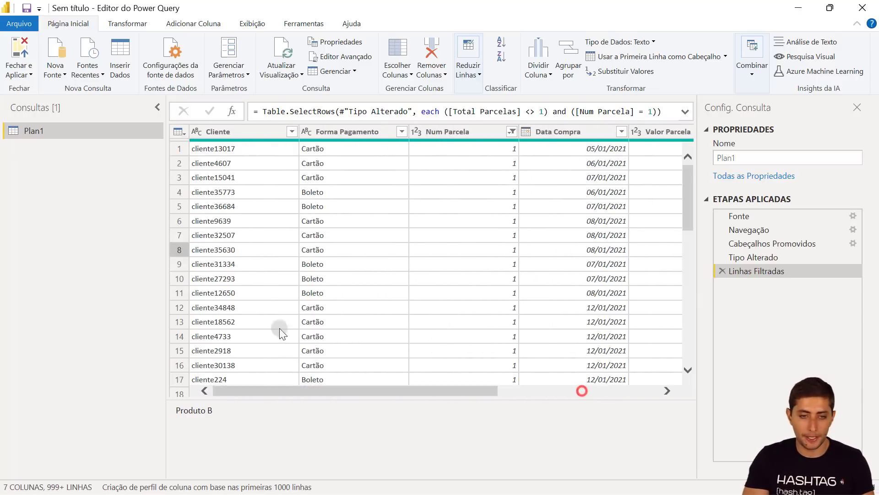
click(231, 150)
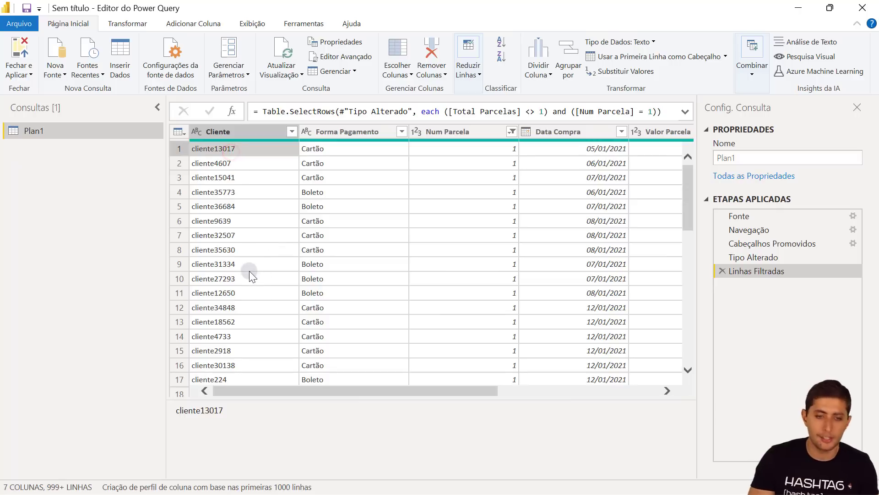
scroll(259, 279, down, 2)
scroll(254, 316, up, 2)
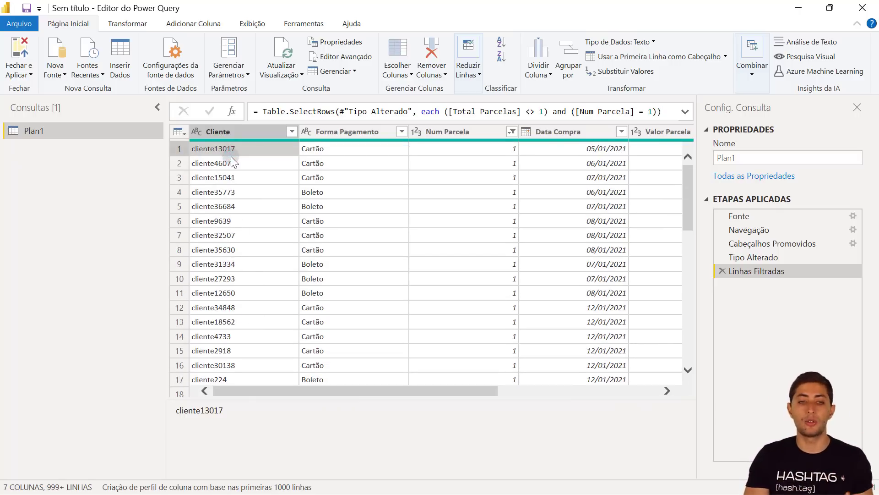
Examine the first sale's payment method, installment number, purchase date, installment value, product and total installments.
click(355, 147)
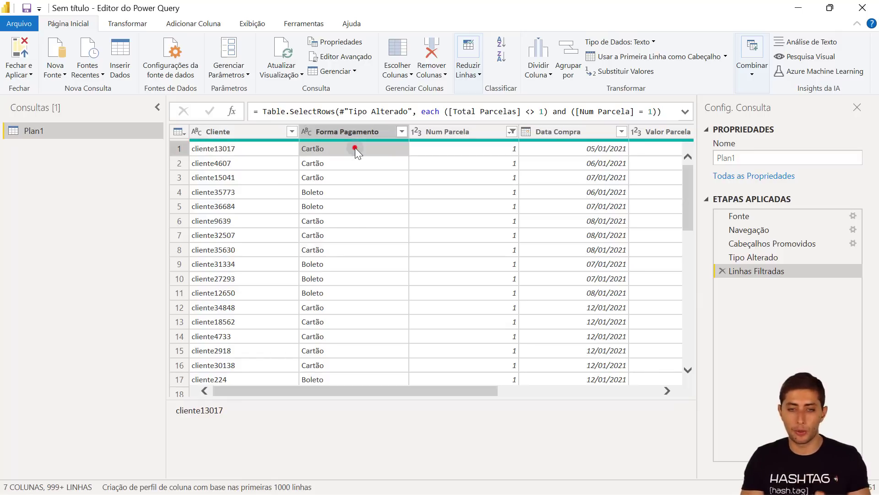
click(467, 153)
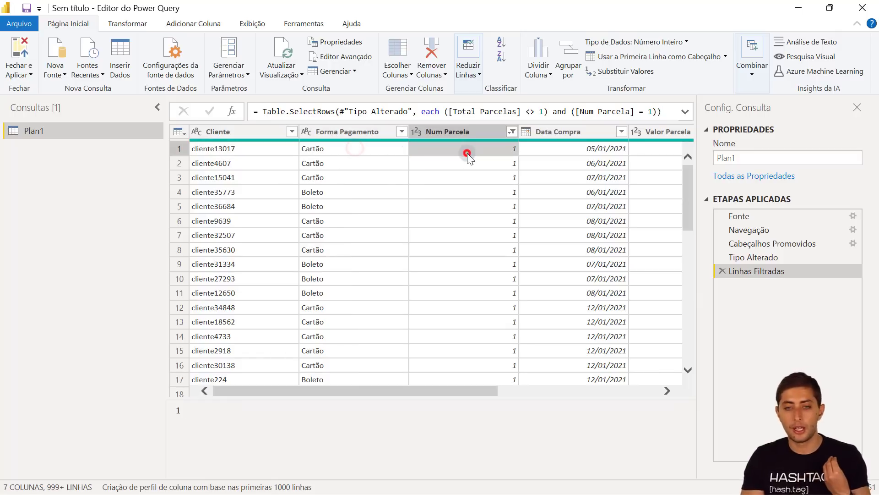
click(585, 148)
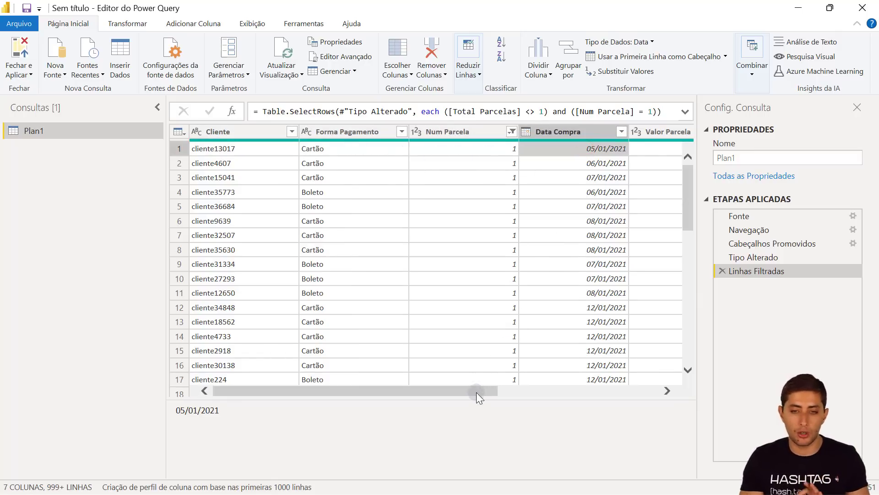
drag(476, 392, 596, 387)
click(505, 151)
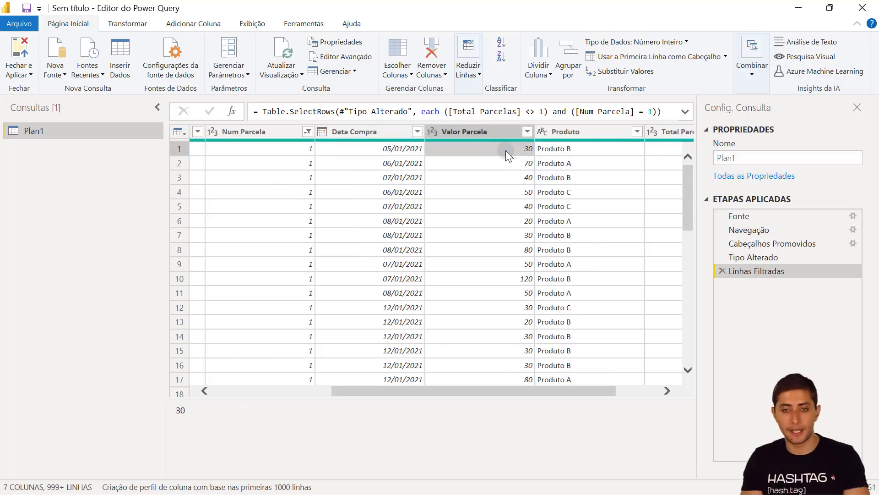
click(584, 148)
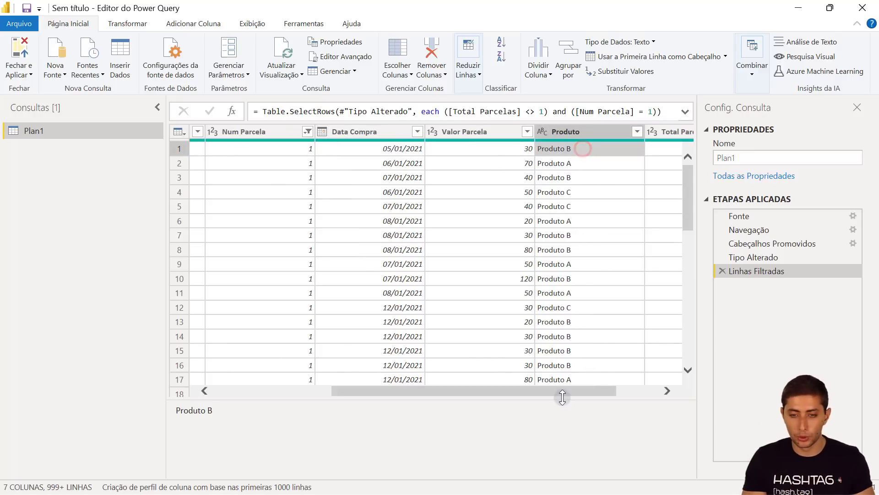
drag(559, 391, 636, 390)
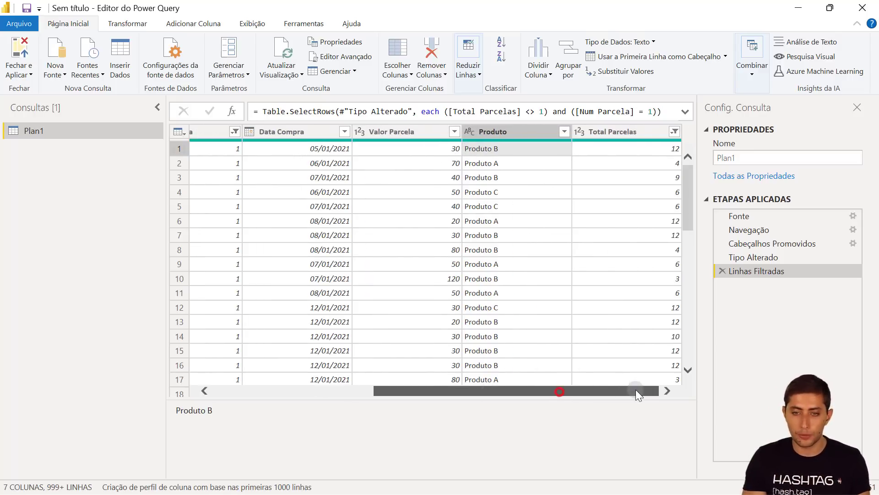
click(440, 148)
click(623, 147)
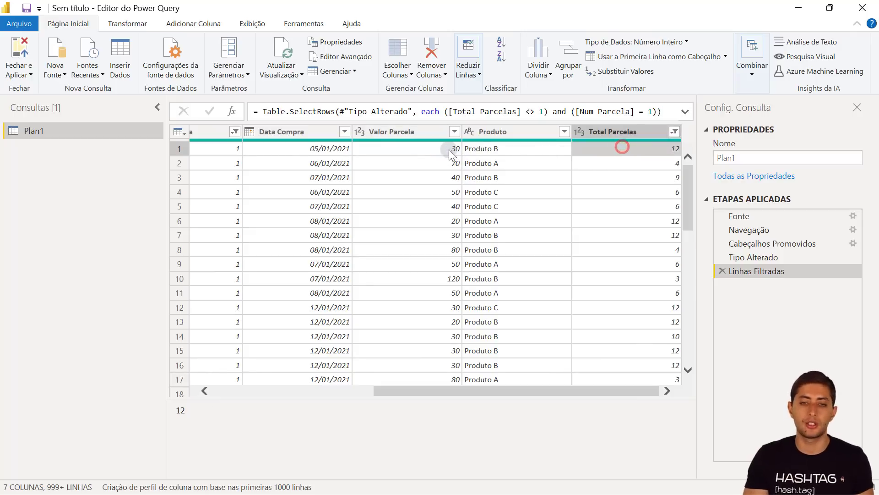
click(449, 149)
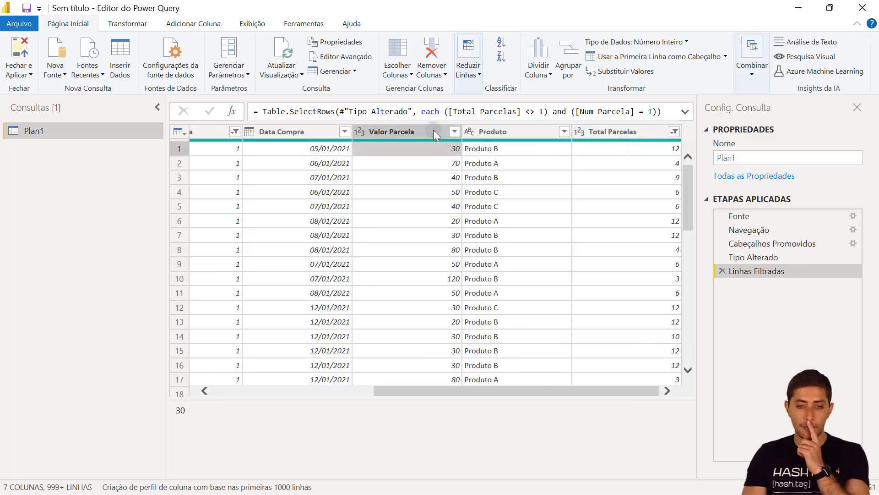
click(405, 127)
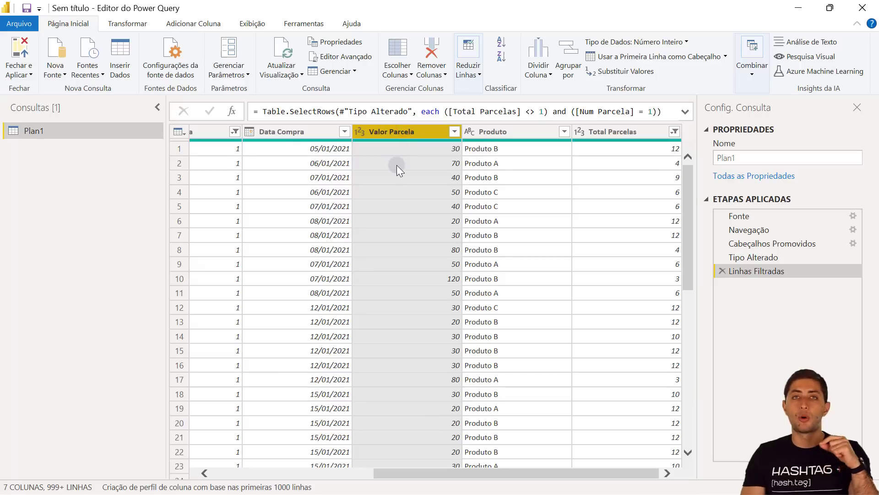
click(327, 148)
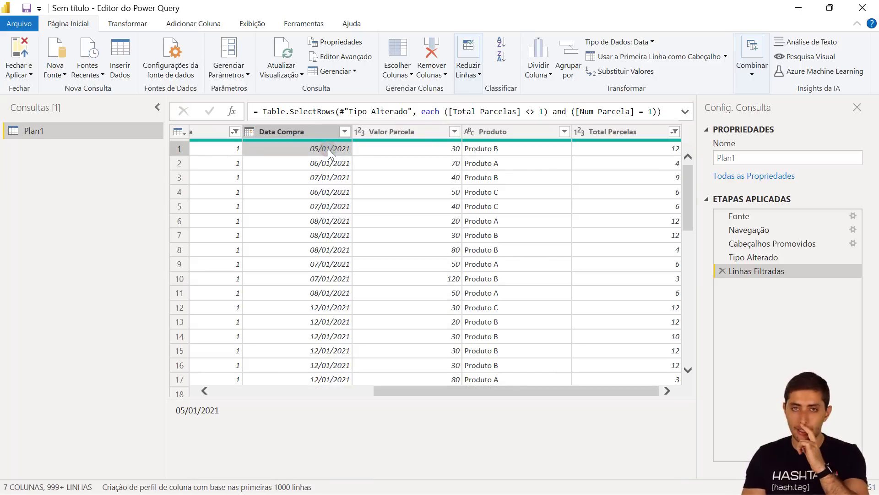
click(667, 150)
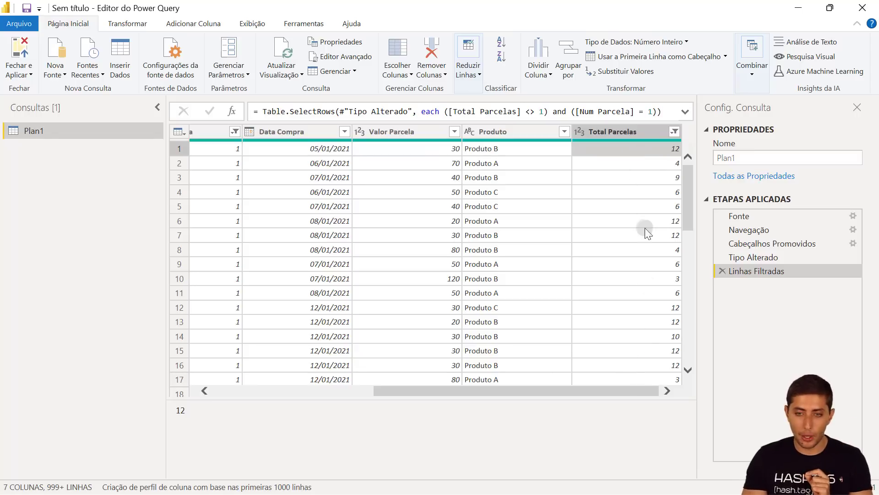
Examine the third sale's total installments, product, client, purchase date, installment number and installment value.
click(644, 175)
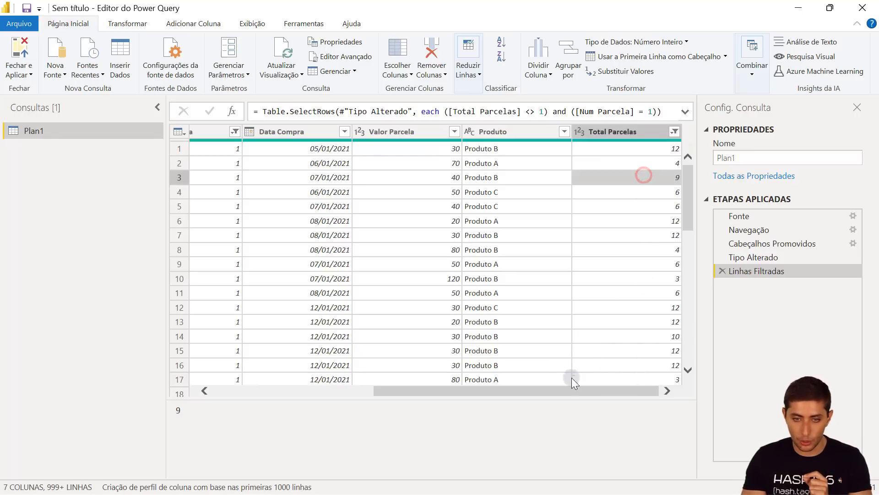
click(518, 173)
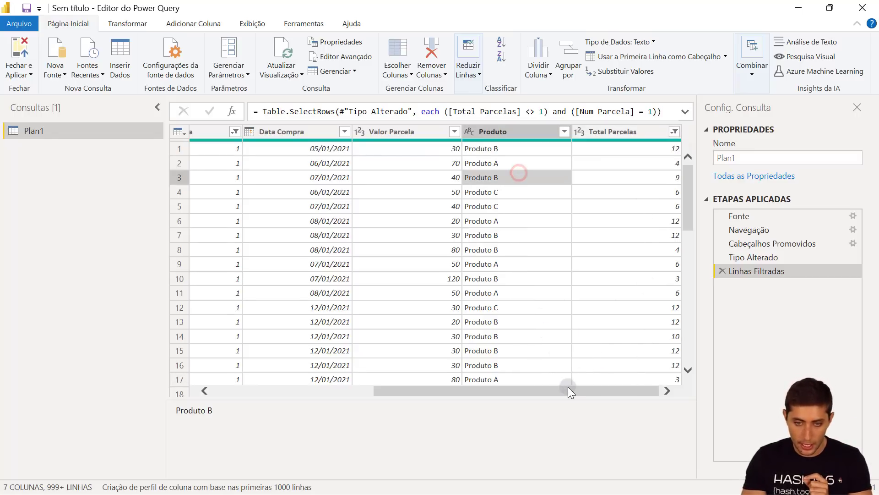
drag(568, 389, 320, 321)
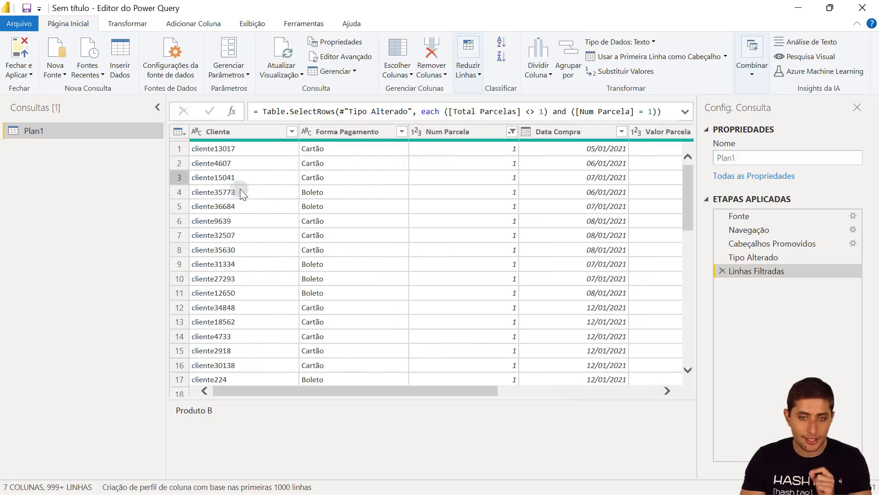
click(591, 177)
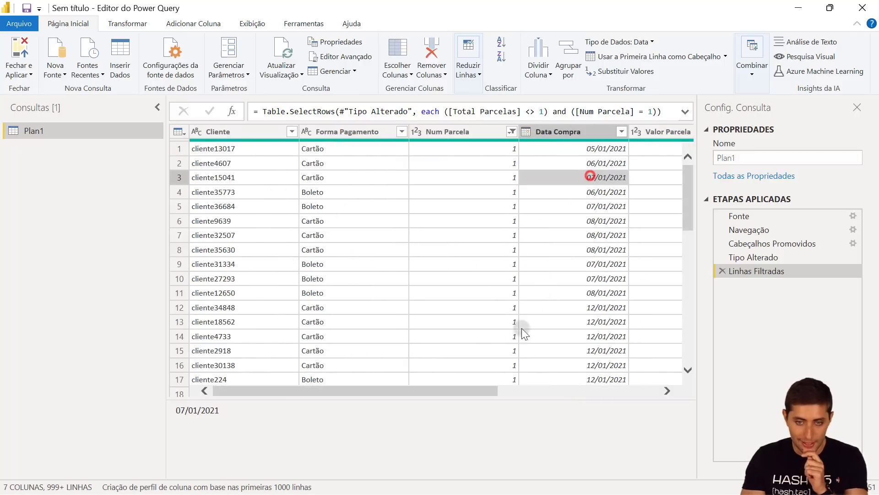
drag(476, 389, 587, 389)
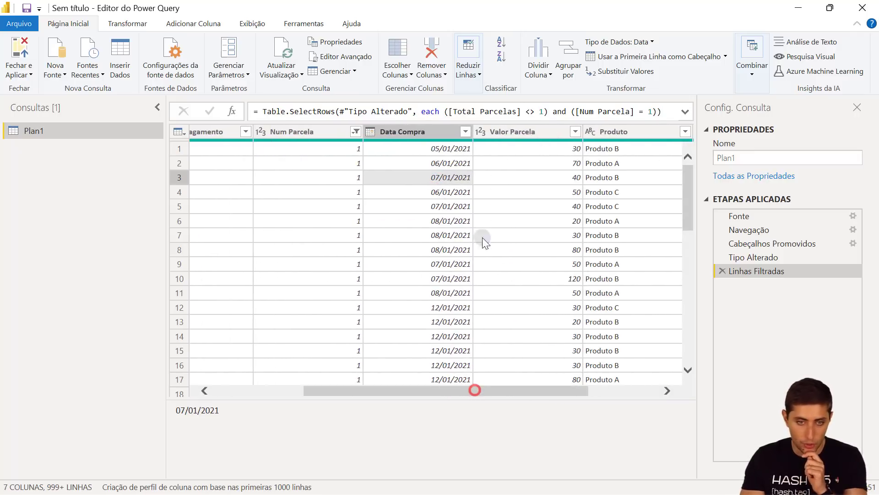
click(341, 179)
click(542, 178)
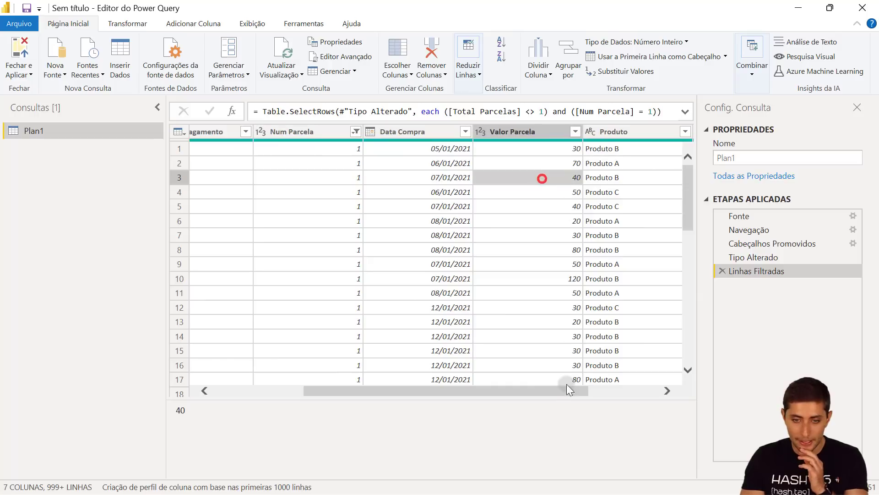
Examine the third sale's total installments and purchase date, and the total installments of the first two sales.
drag(552, 391, 681, 377)
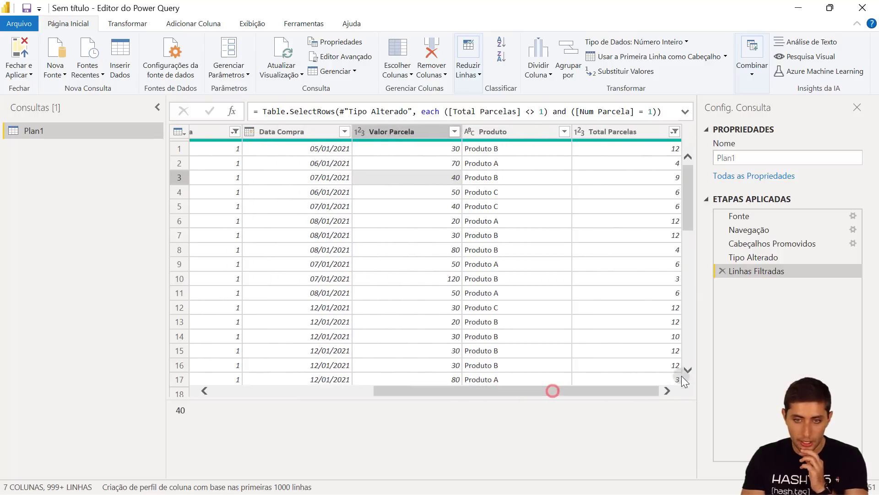
click(665, 176)
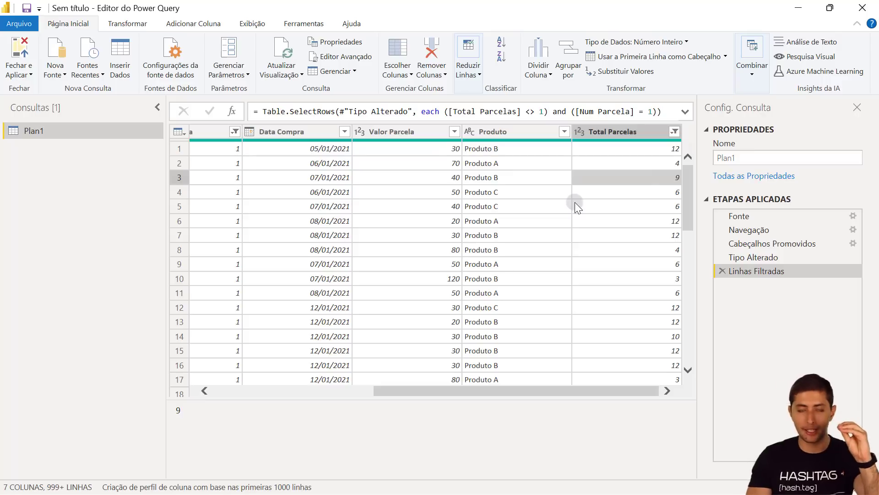
click(334, 181)
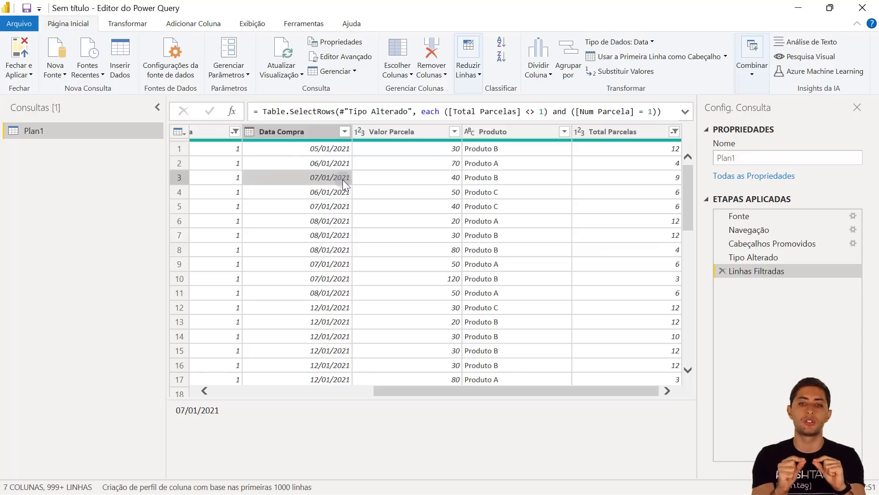
click(619, 176)
click(638, 147)
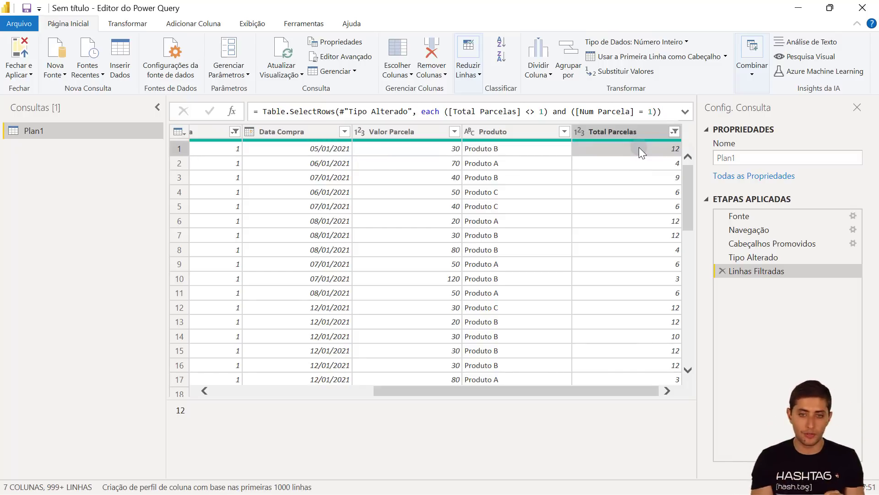
click(672, 164)
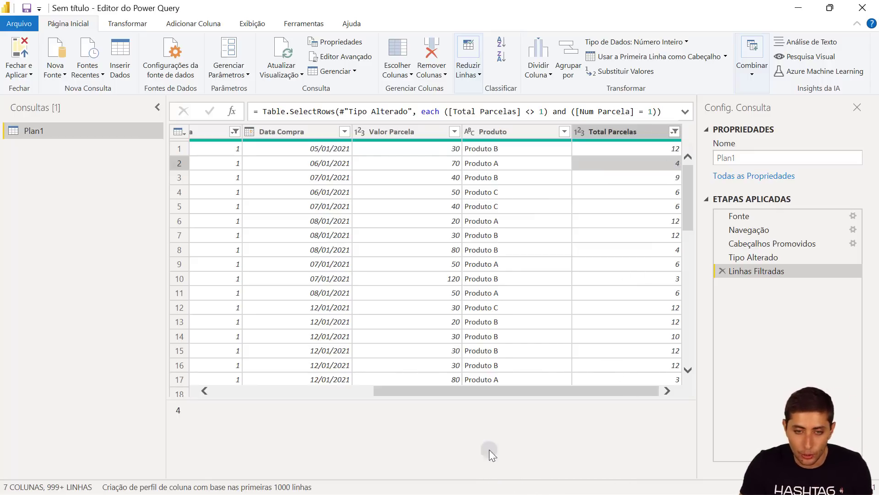
Switch to the Funções.txt notes in Notepad and add the line LINGUAGEM M below the Table.Repeat function.
key(alt+Tab)
key(Tab)
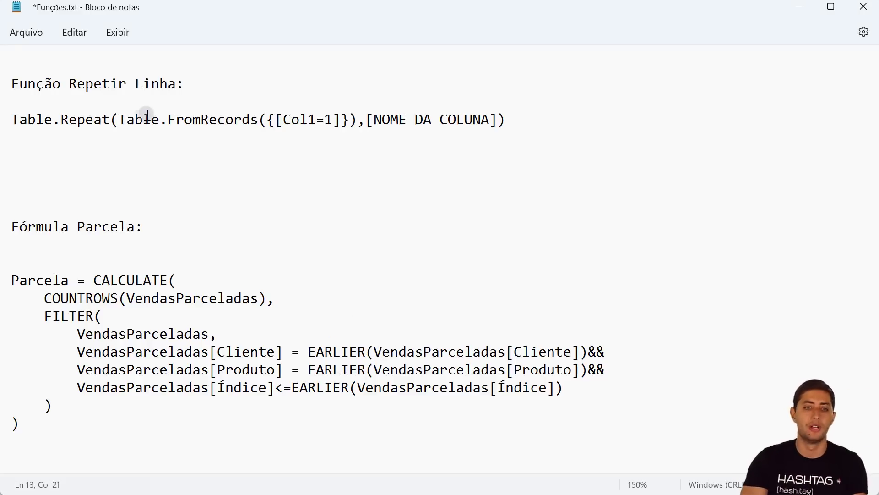
triple_click(10, 118)
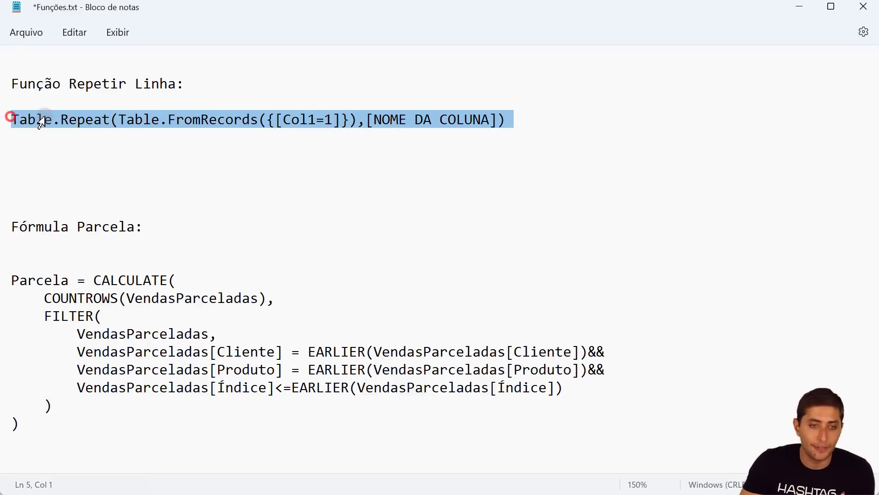
click(87, 141)
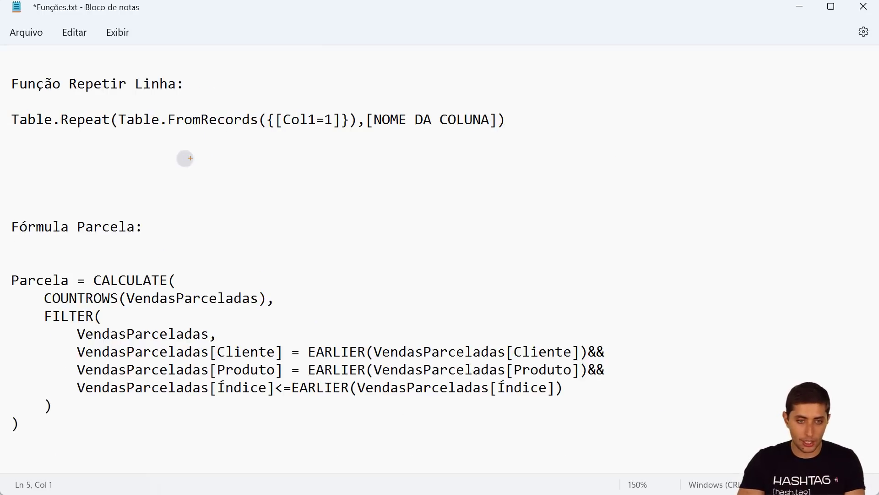
click(172, 155)
text(LINGU)
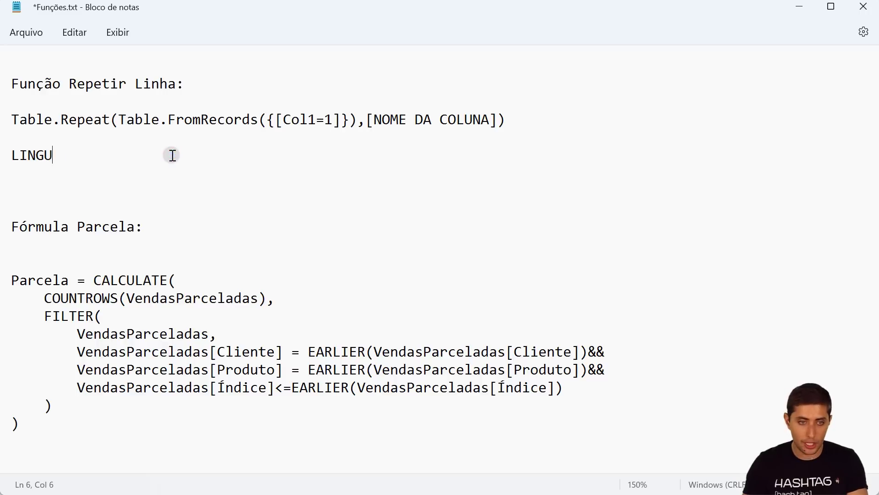
text(AGEM M)
scroll(50, 146, up, 3)
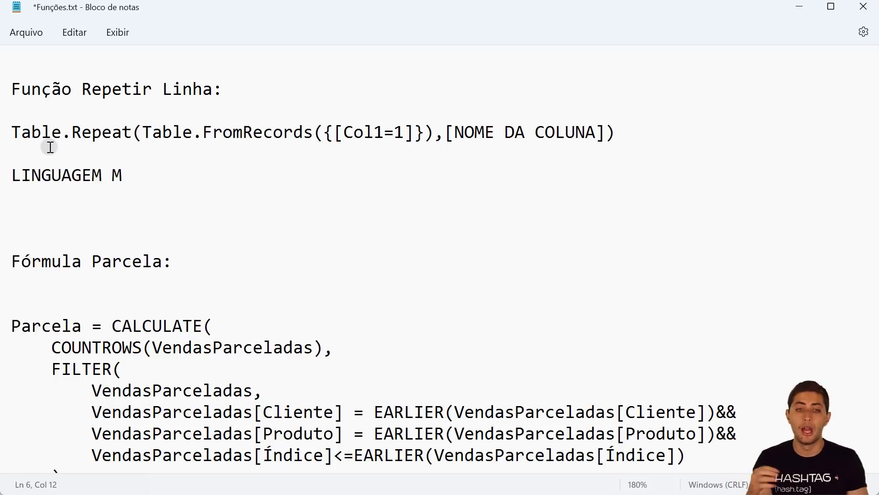
Copy the complete Table.Repeat formula from the notes and return to the Power Query Editor.
click(11, 130)
shift+click(629, 135)
key(ctrl+c)
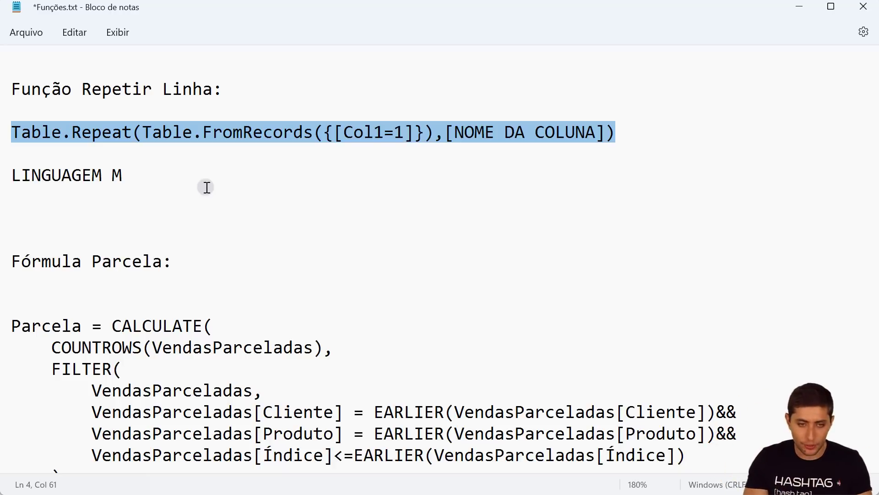
key(alt+Tab)
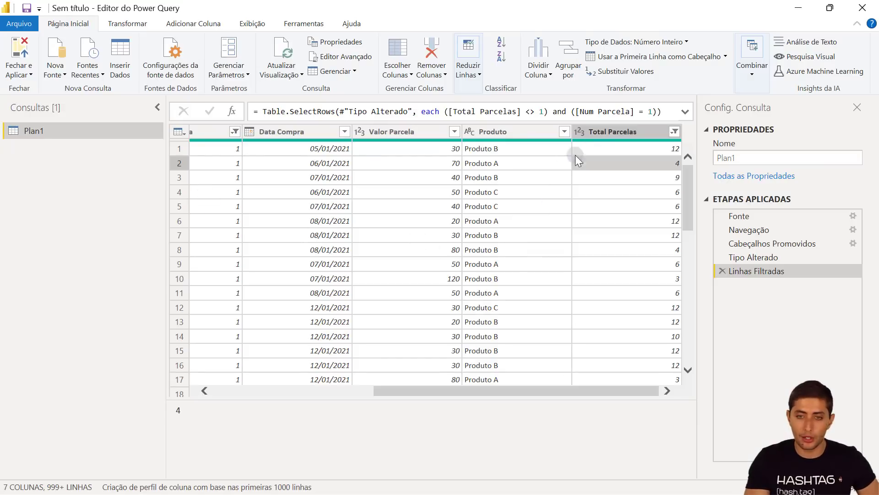
Start a custom column in the Plan1 query, keeping the name Personalizar, and paste the copied Table.Repeat formula into it.
click(597, 133)
click(514, 137)
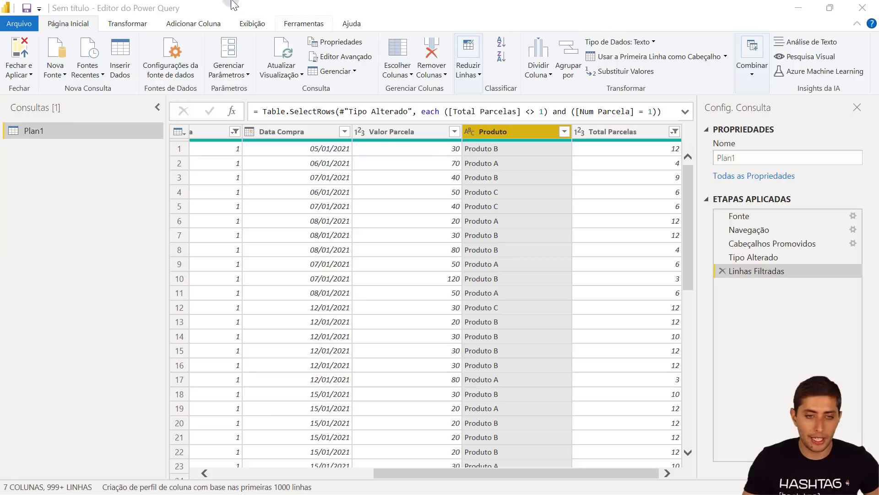
click(191, 24)
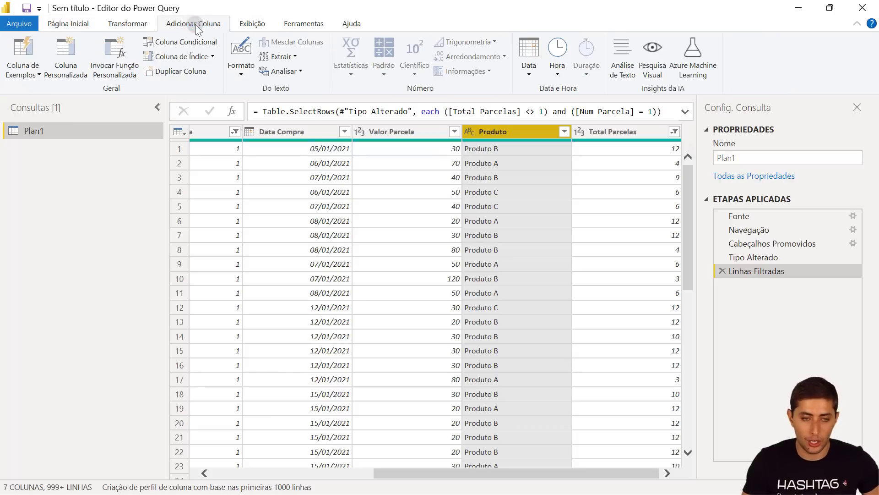
click(52, 72)
click(63, 57)
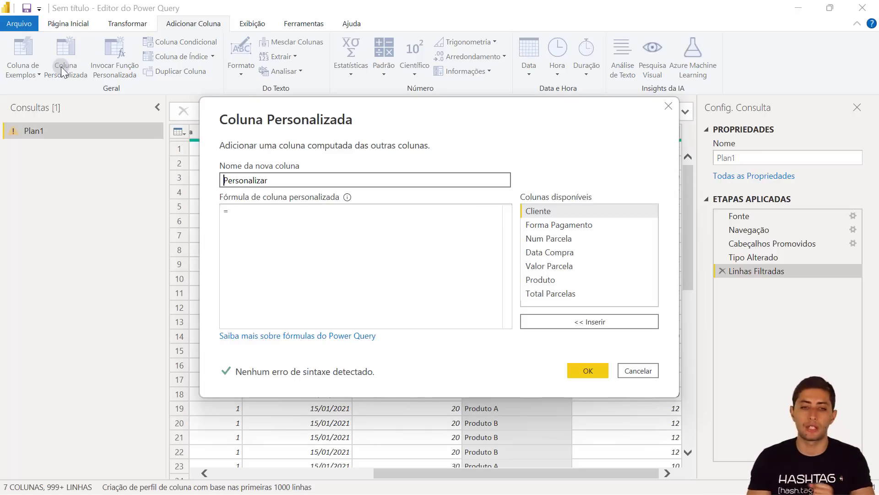
click(275, 179)
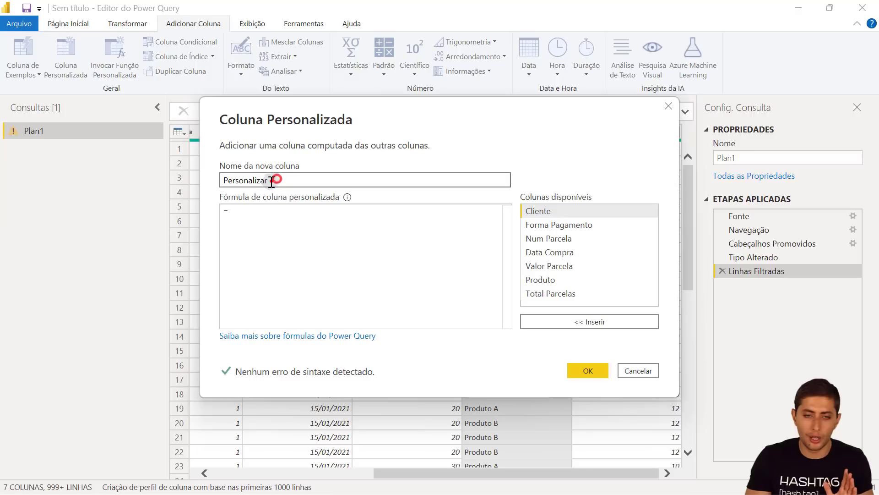
drag(272, 180, 205, 181)
click(252, 211)
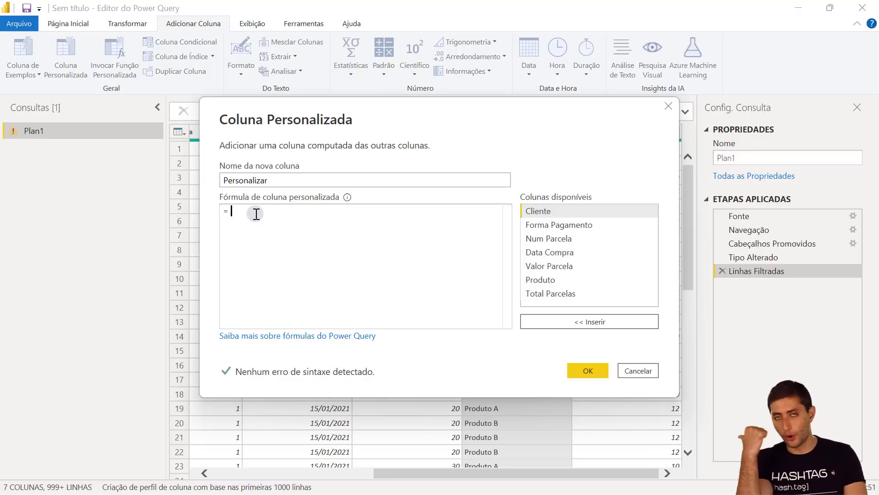
key(ctrl+v)
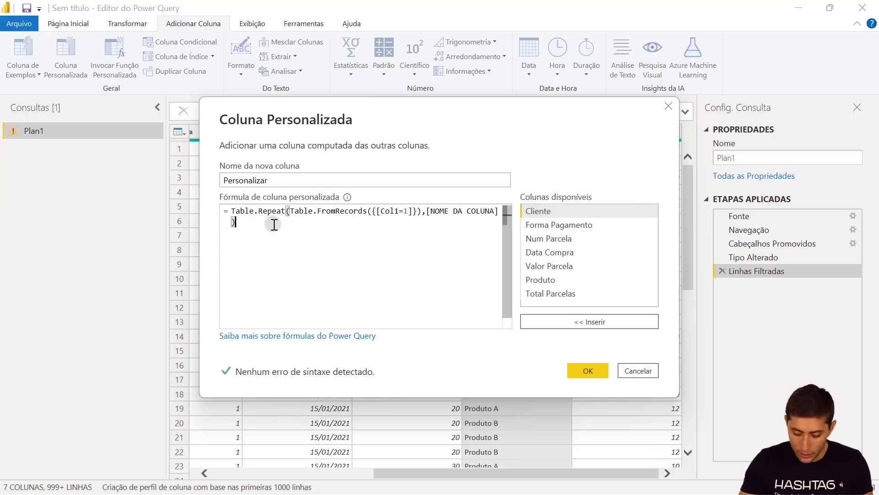
Move the custom column dialog off the Total Parcelas column and examine the formula's [NOME DA COLUNA] placeholder alongside it.
drag(428, 211, 501, 208)
drag(494, 131, 349, 181)
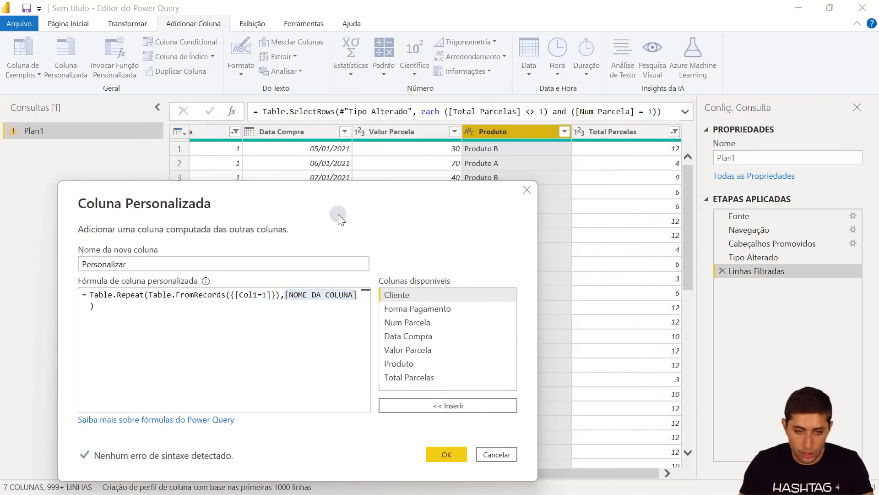
click(285, 286)
drag(285, 286, 361, 306)
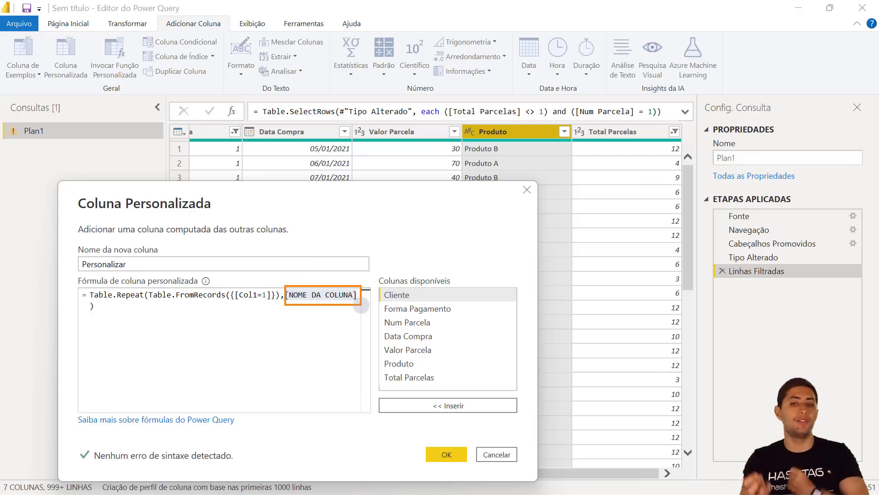
mouse_move(571, 122)
mouse_down()
mouse_move(639, 321)
mouse_move(687, 378)
mouse_up()
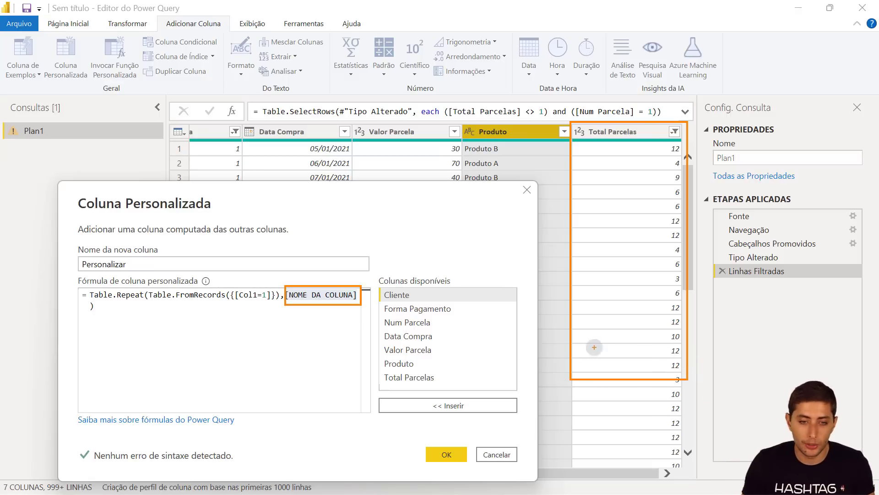
drag(302, 307, 238, 375)
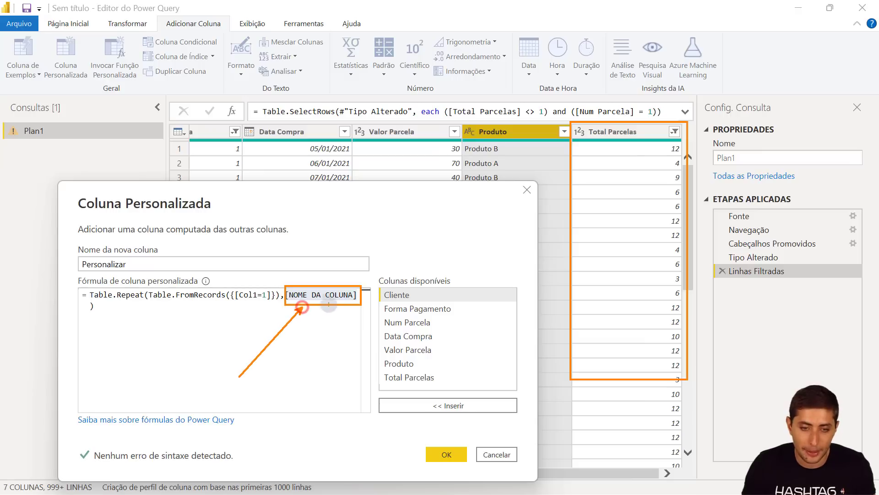
drag(323, 304, 353, 394)
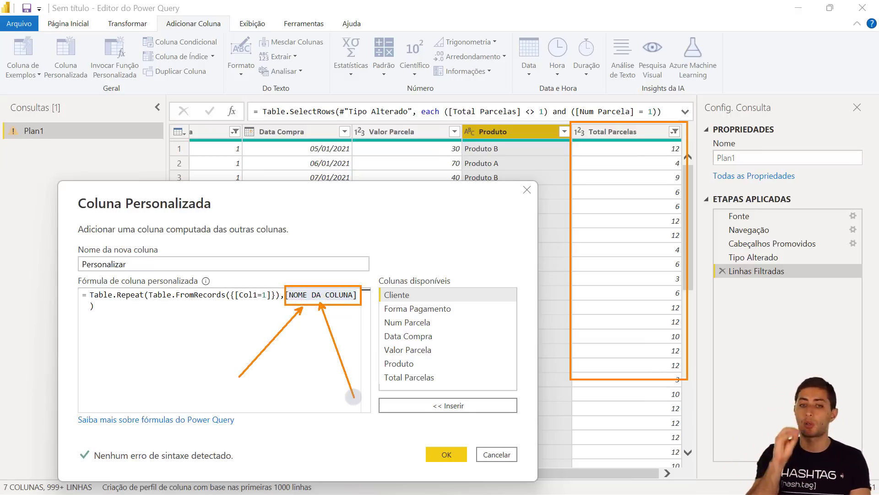
key(Escape)
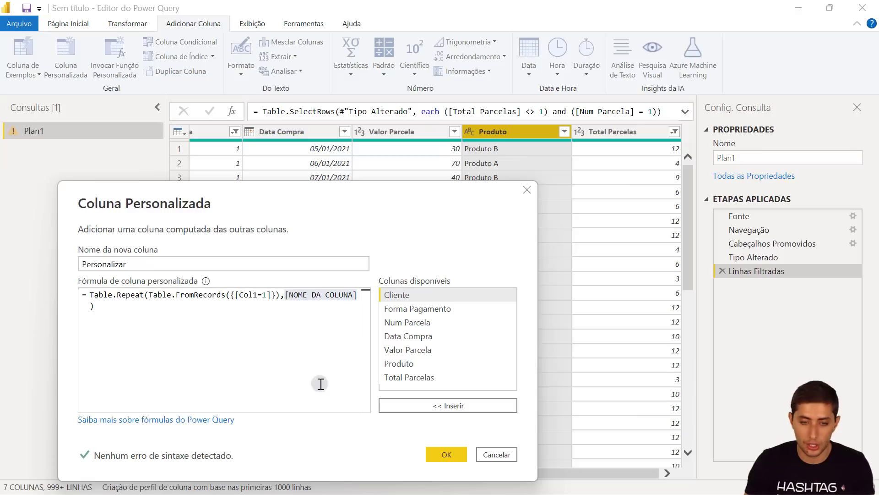
Replace the formula's [NOME DA COLUNA] placeholder with the available column Total Parcelas.
click(355, 295)
shift+click(285, 294)
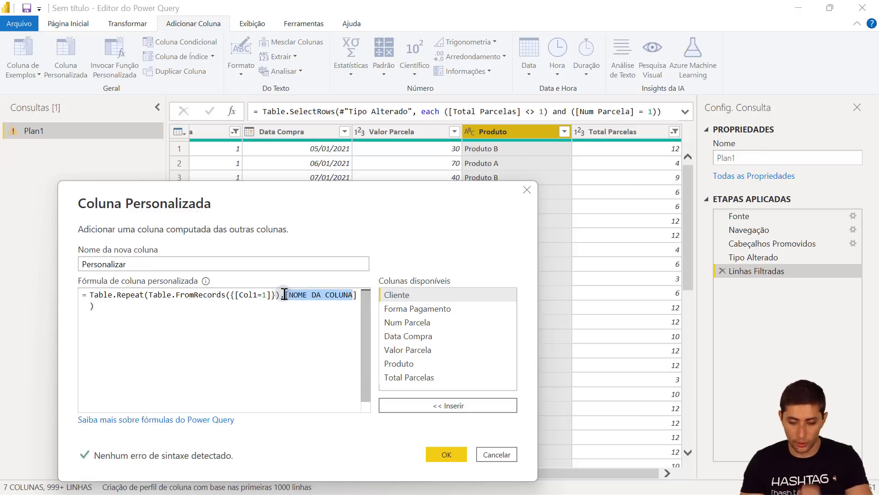
text([)
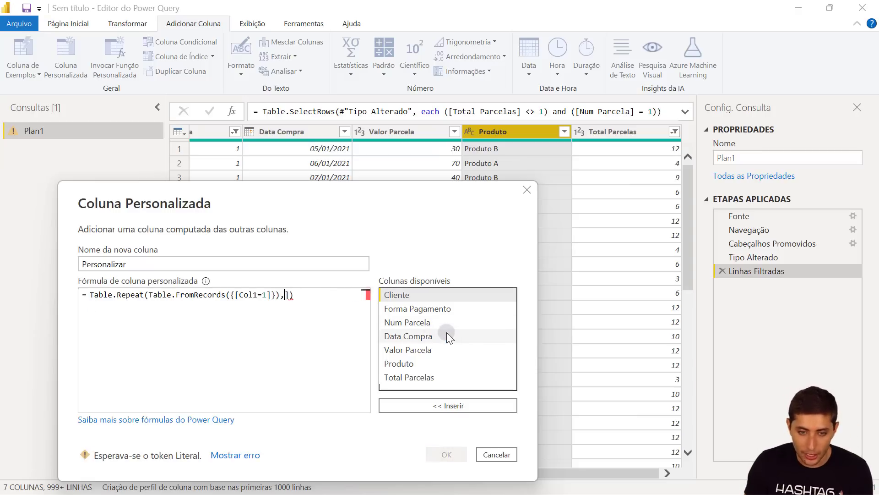
key(BackSpace)
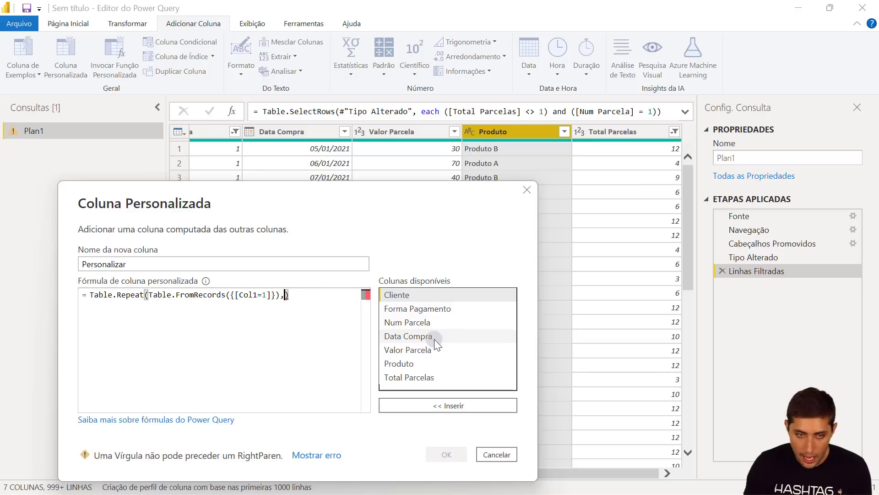
double_click(432, 374)
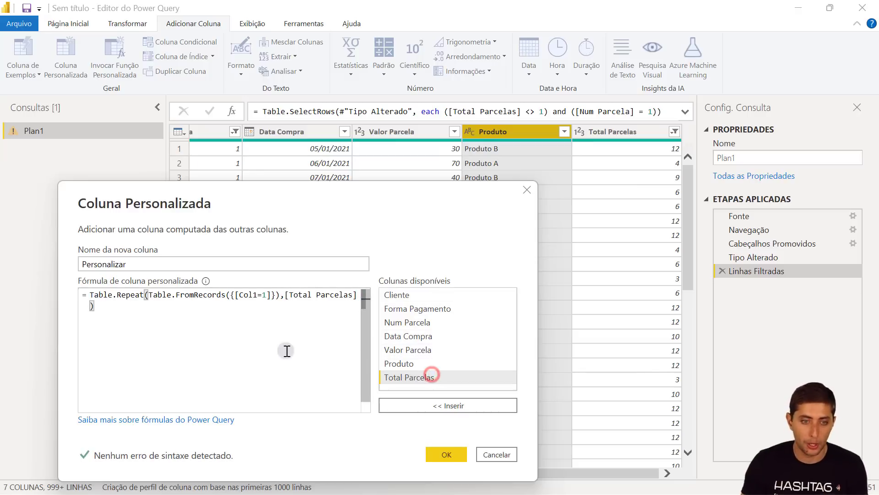
click(255, 326)
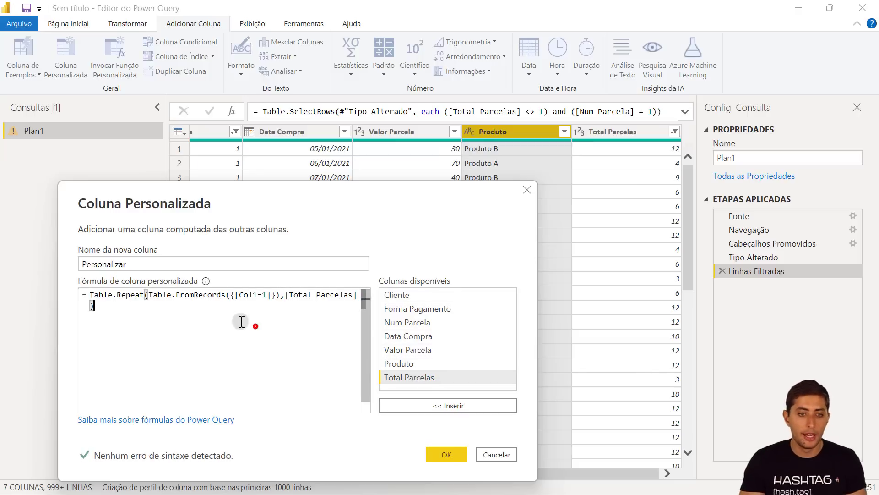
Review the formula's Table.Repeat function and [Total Parcelas] argument, and create the custom column.
click(94, 296)
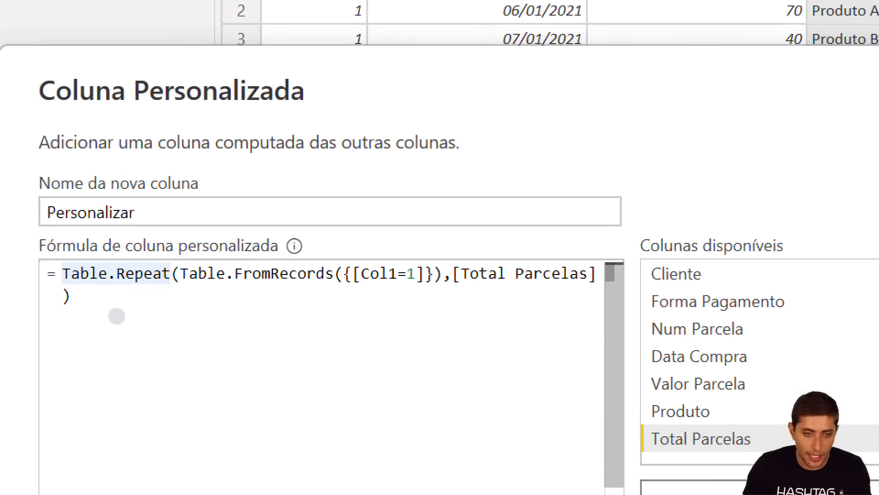
mouse_move(58, 255)
mouse_down()
mouse_move(146, 288)
mouse_move(173, 283)
mouse_up()
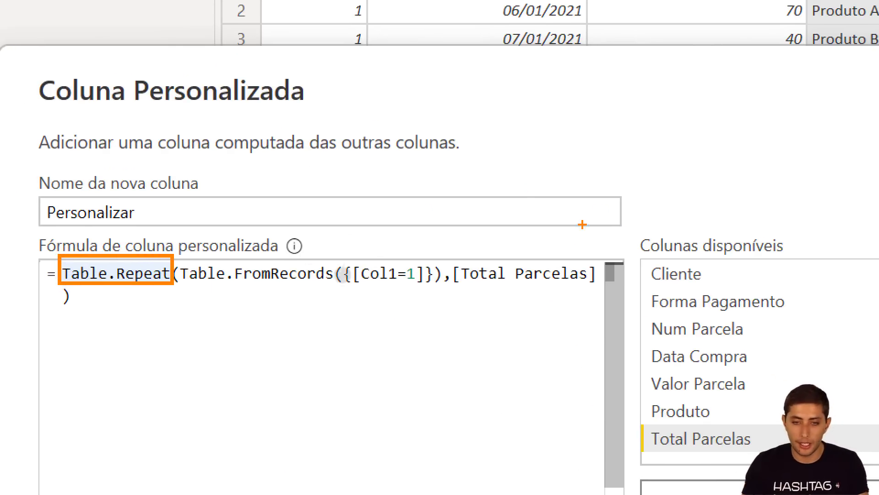
mouse_move(450, 252)
mouse_down()
mouse_move(487, 282)
mouse_move(601, 288)
mouse_up()
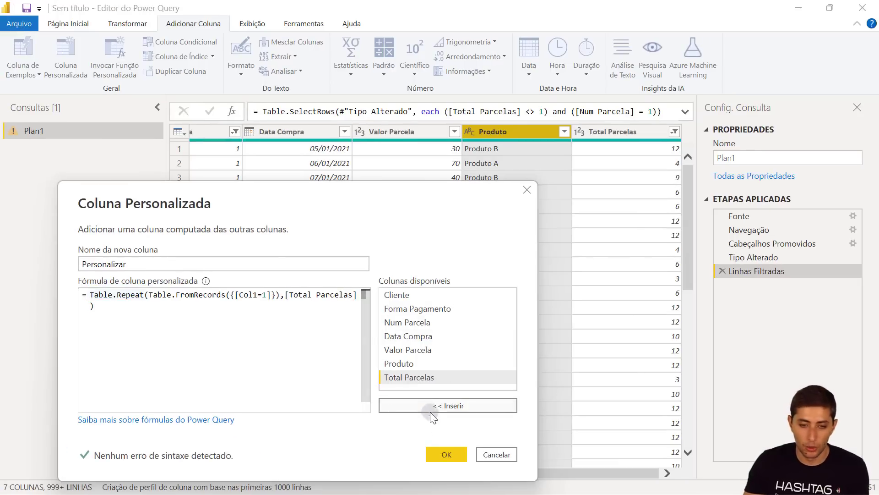
click(450, 451)
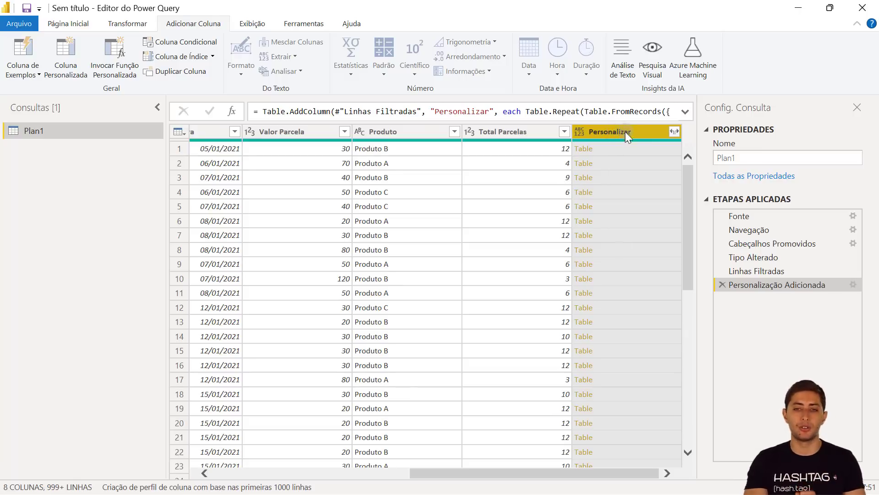
Expand the Personalizar column's tables into Col1 without using the original column name as a prefix.
click(676, 131)
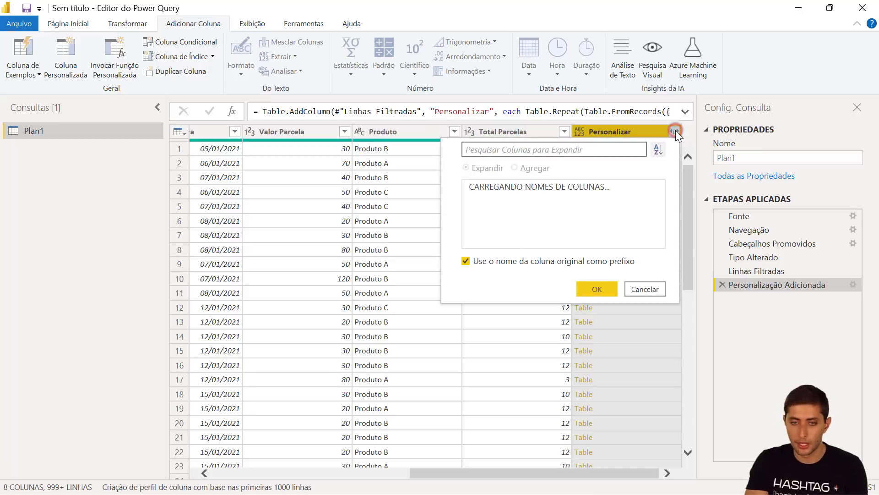
click(507, 253)
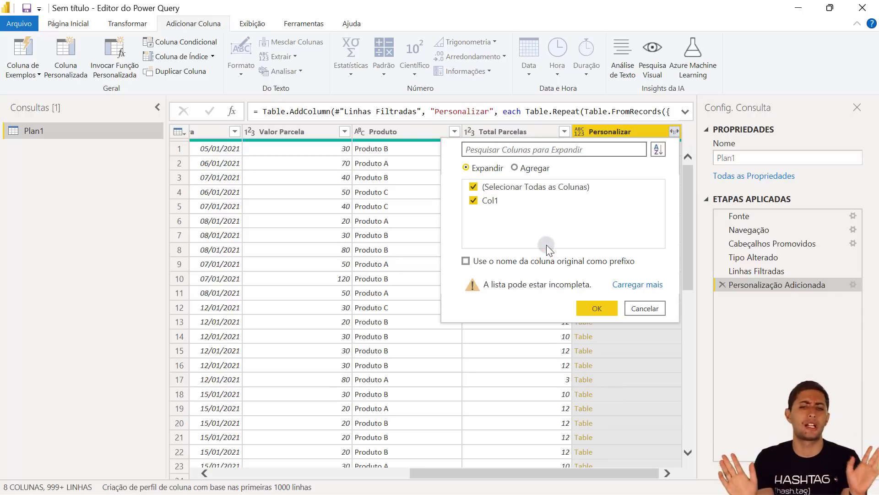
click(590, 310)
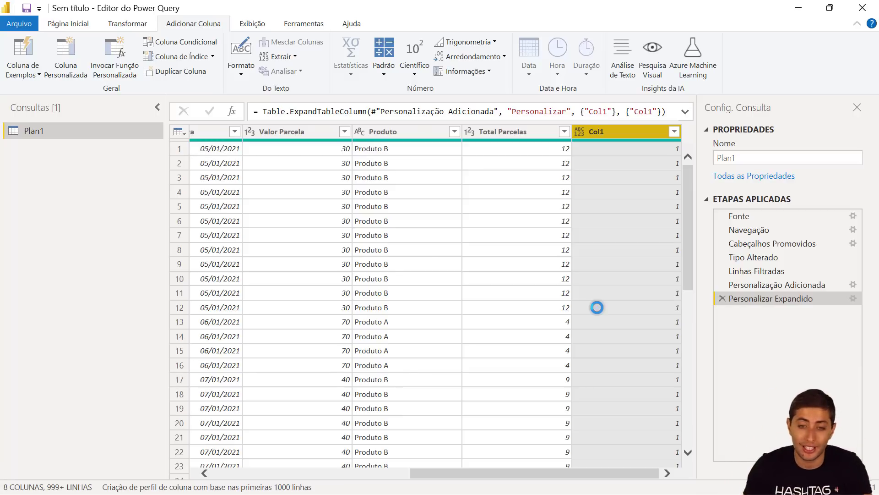
Compare the repeated rows of each Cliente with their Total Parcelas values across the expanded table.
drag(567, 473, 298, 436)
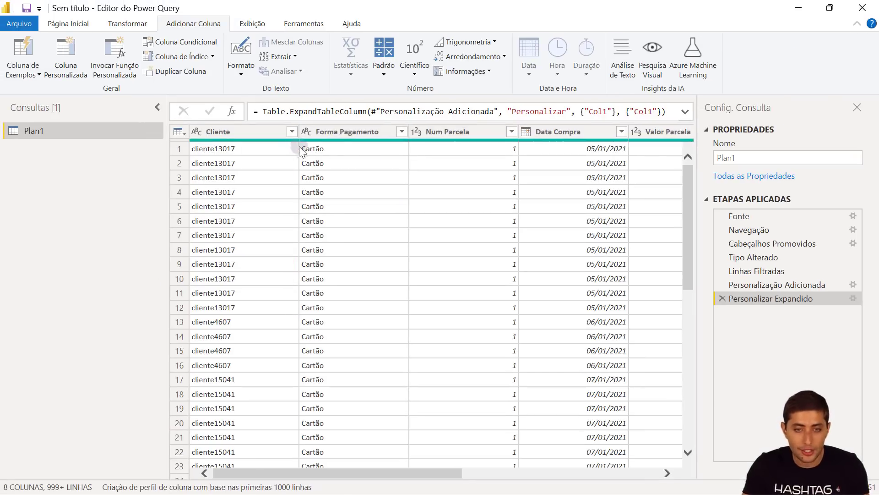
drag(411, 467, 595, 167)
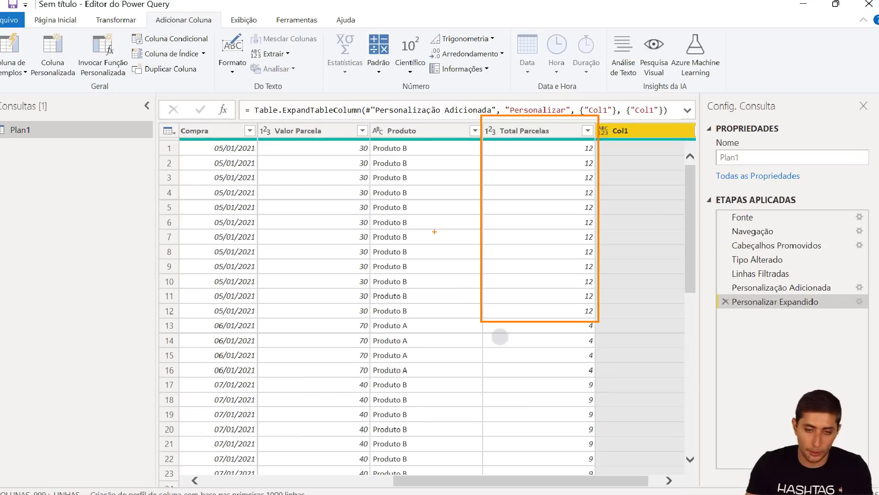
drag(507, 475, 315, 471)
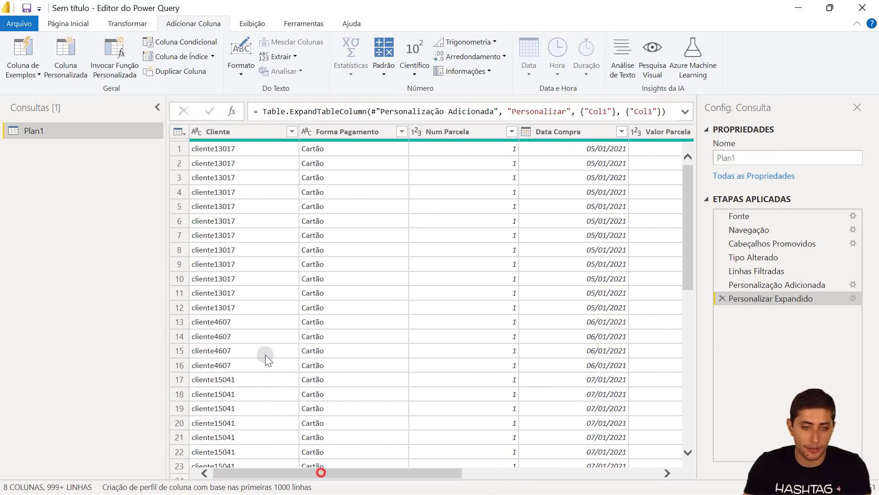
scroll(263, 352, down, 1)
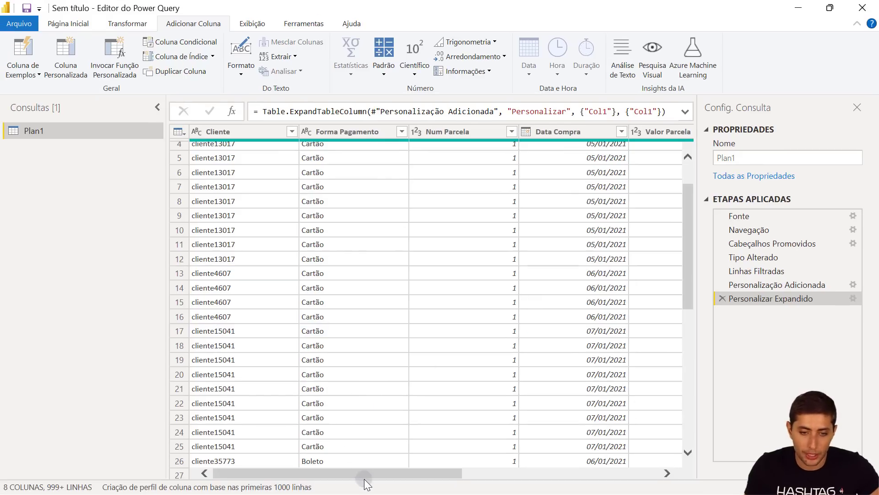
drag(364, 476, 596, 424)
click(596, 425)
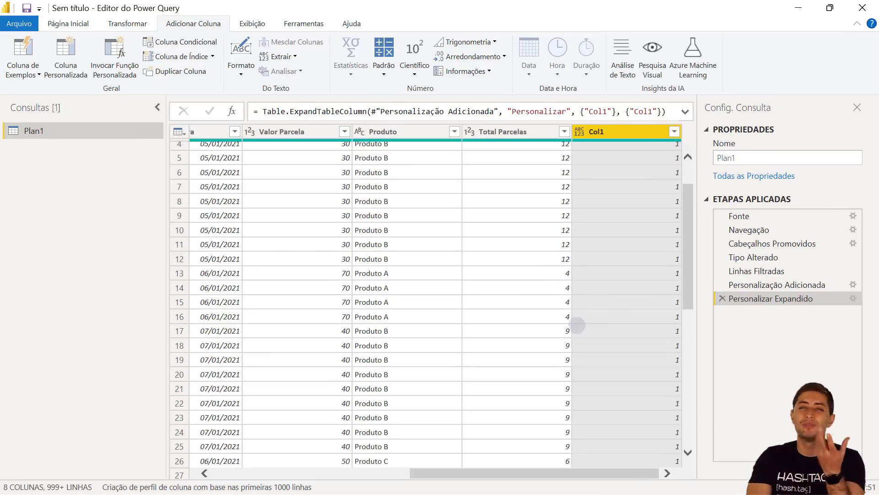
scroll(582, 275, down, 8)
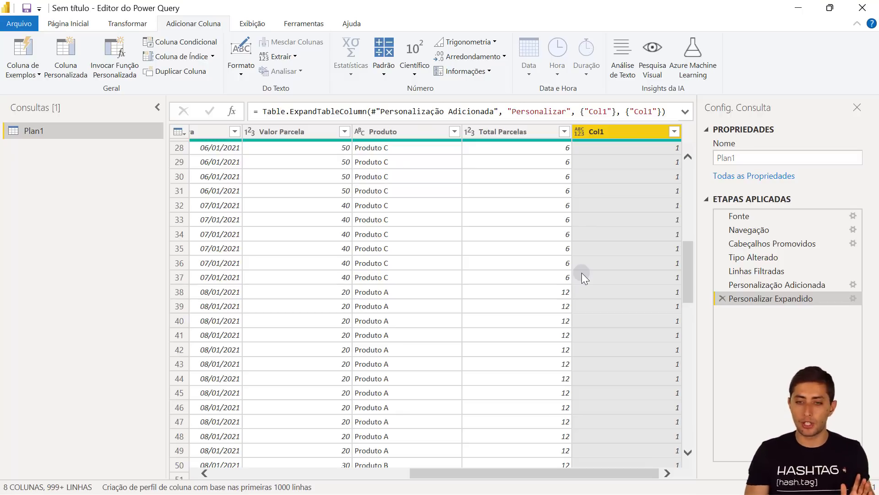
Remove the expanded helper column Col1 from the Plan1 query.
scroll(633, 193, up, 9)
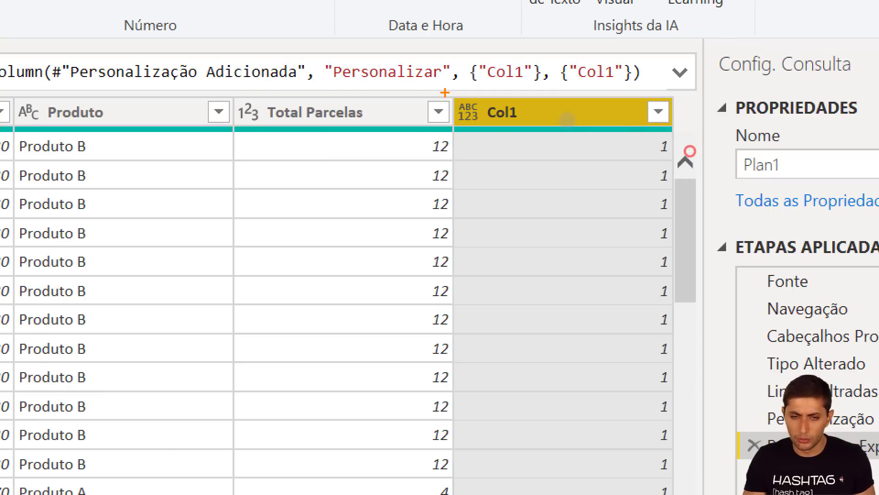
mouse_move(445, 93)
mouse_down()
mouse_move(691, 367)
mouse_move(676, 492)
mouse_up()
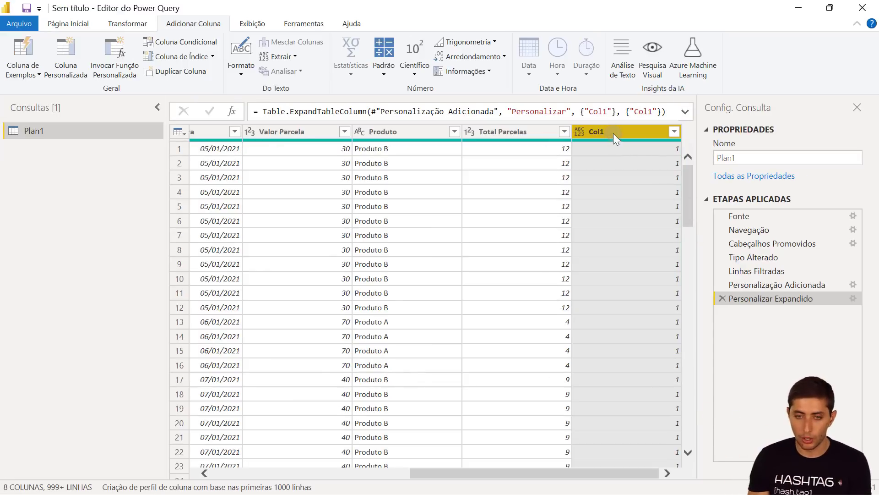
key(Delete)
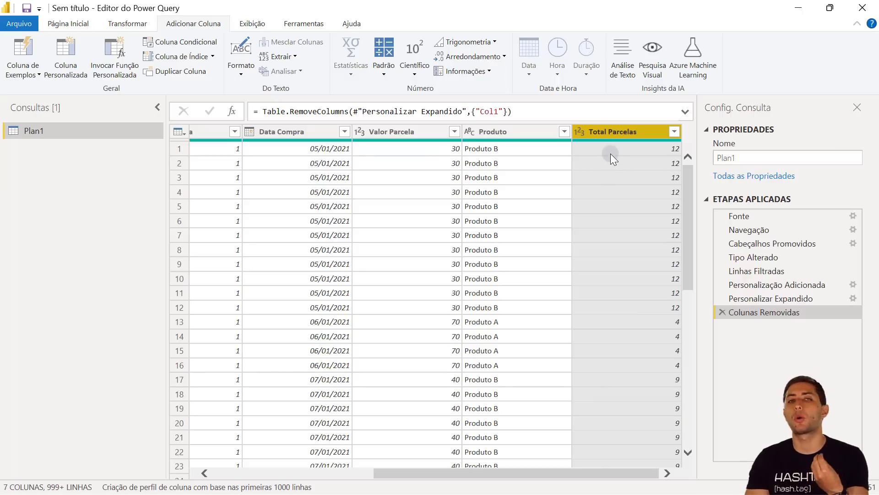
Examine the Total Parcelas values row by row over the first sales' repeated rows, ending back on row 1.
click(606, 150)
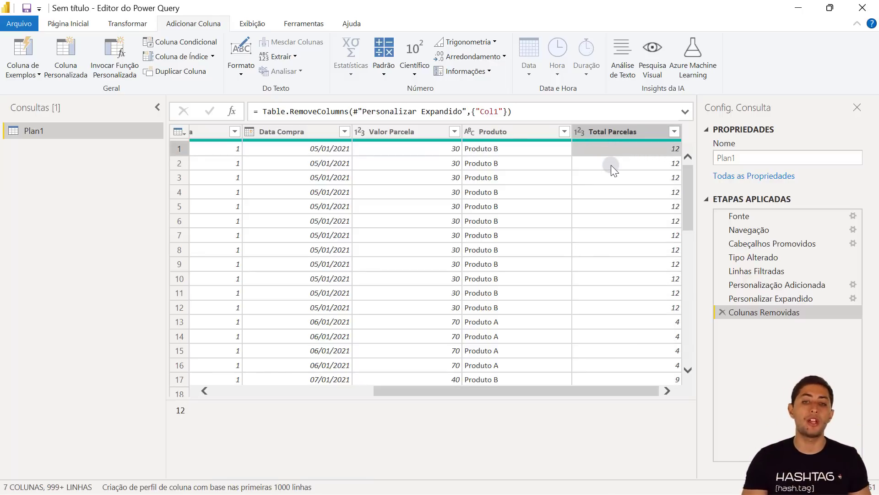
click(606, 164)
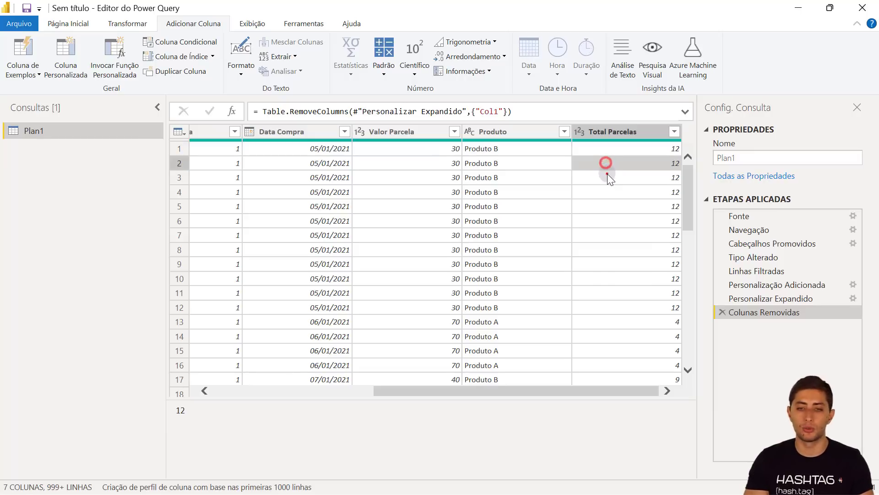
click(607, 175)
click(610, 194)
click(609, 206)
click(610, 221)
click(610, 236)
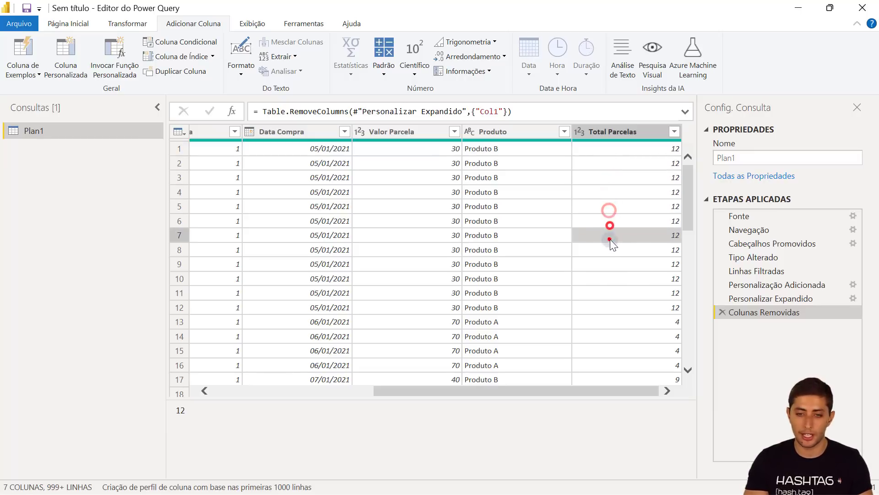
click(609, 253)
click(602, 274)
scroll(609, 316, down, 1)
scroll(612, 306, down, 3)
click(617, 293)
scroll(619, 303, down, 3)
click(622, 312)
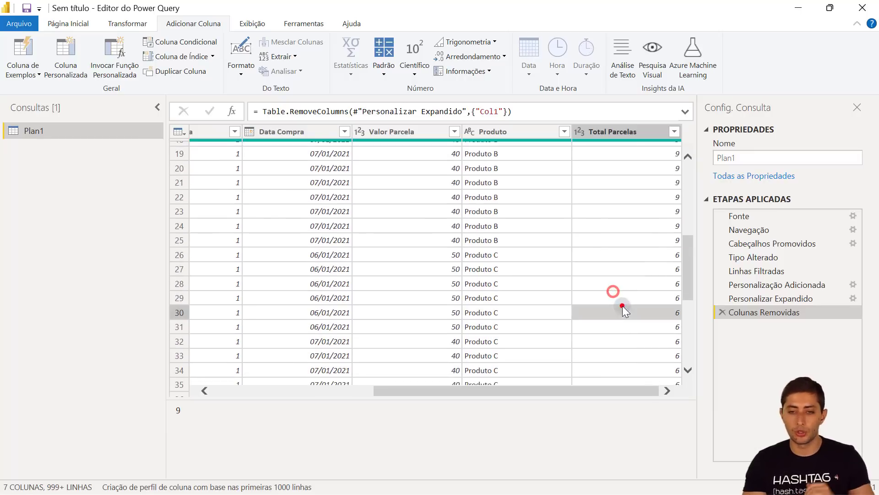
click(623, 354)
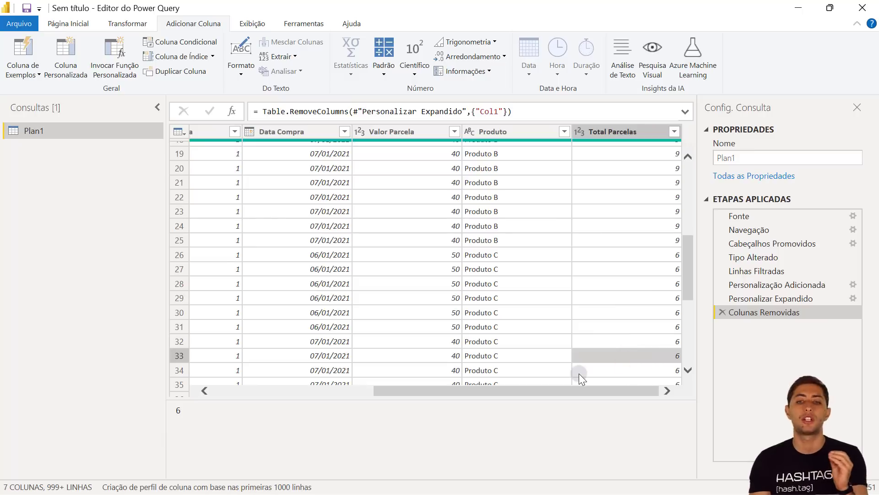
scroll(579, 348, up, 6)
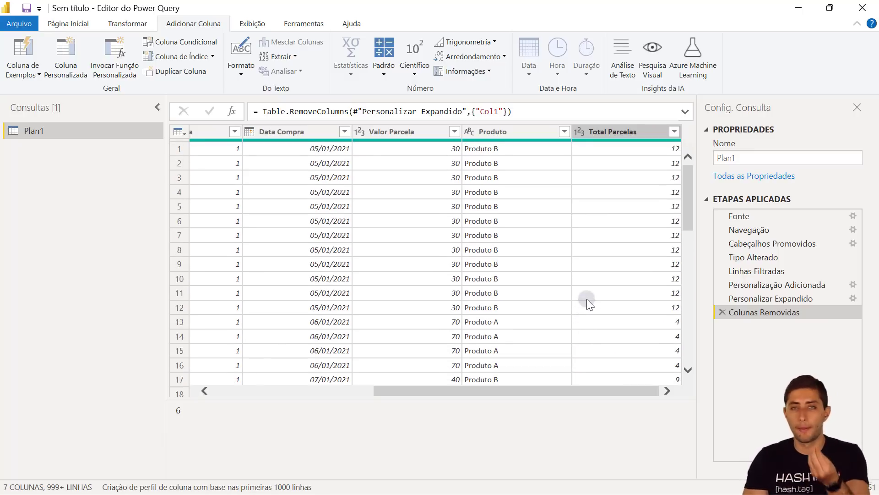
click(609, 146)
click(617, 165)
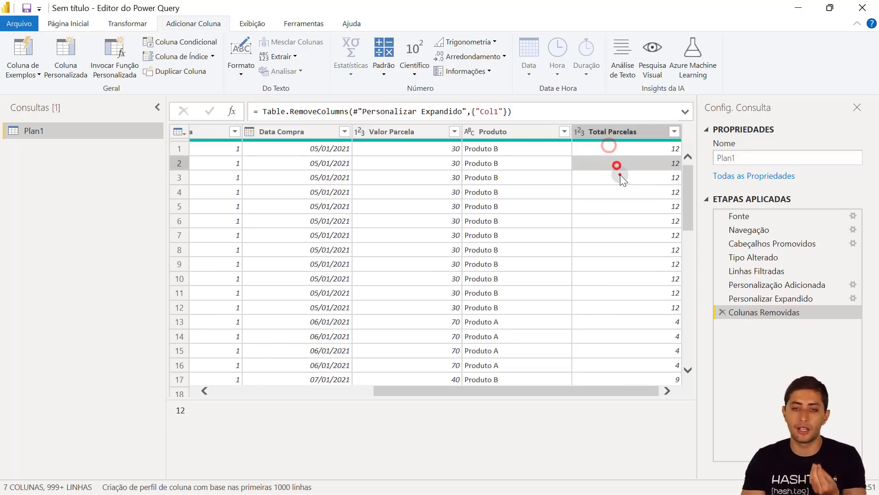
click(620, 174)
click(623, 190)
click(605, 146)
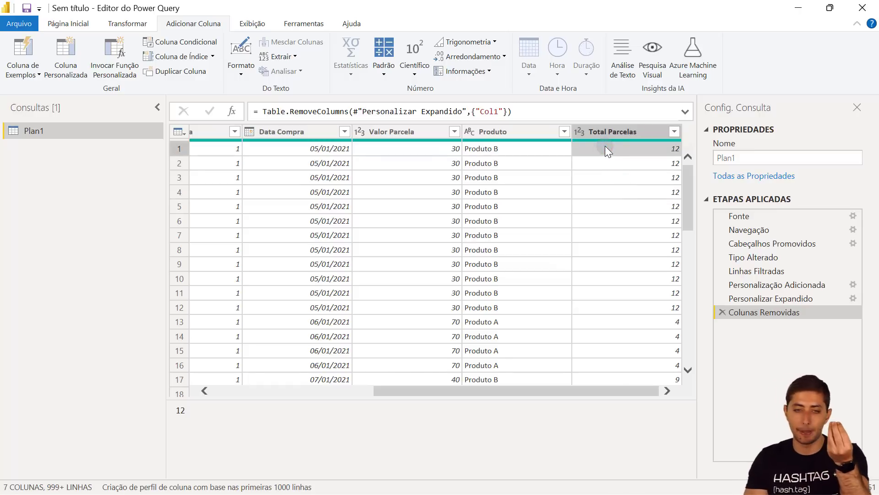
Add an index column starting from 1 to the Plan1 query.
click(606, 162)
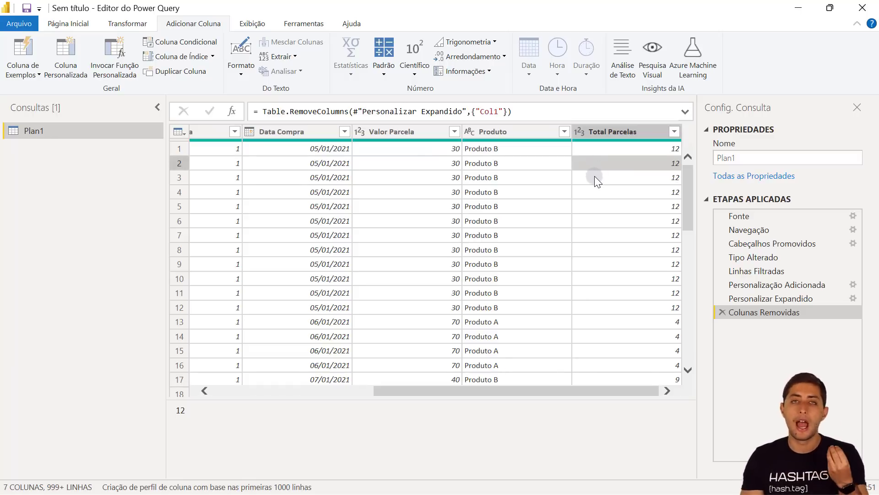
click(86, 26)
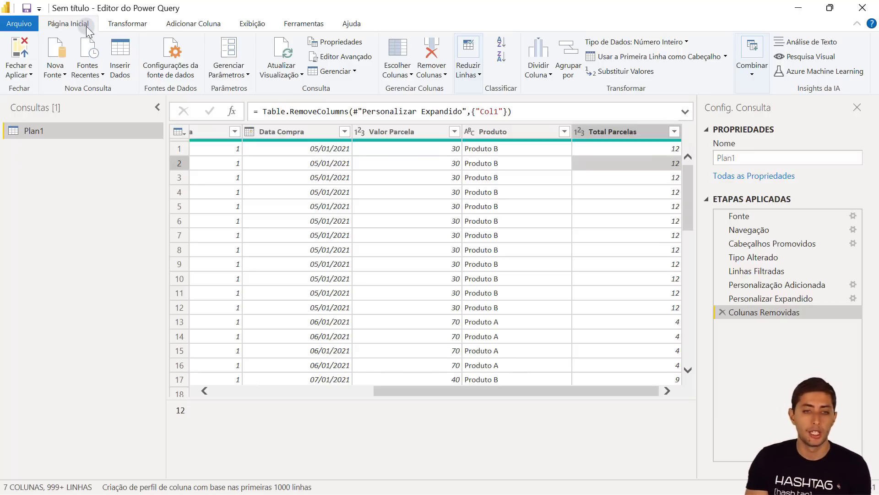
click(173, 24)
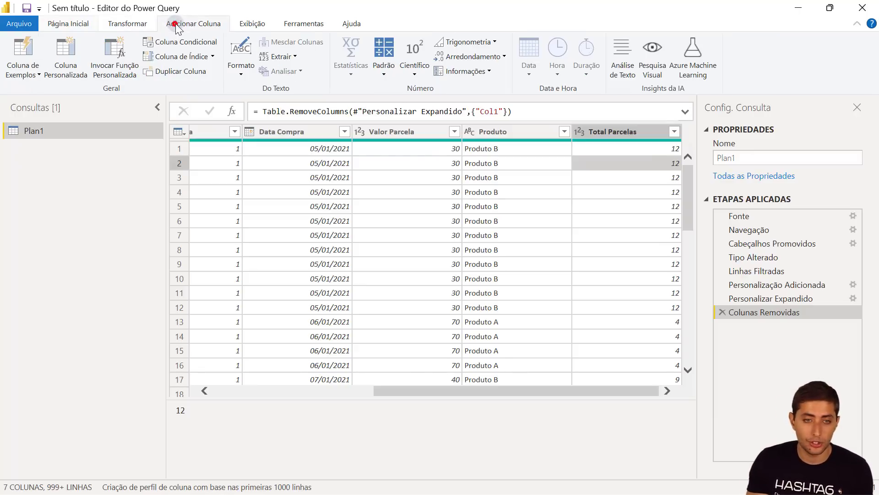
click(213, 57)
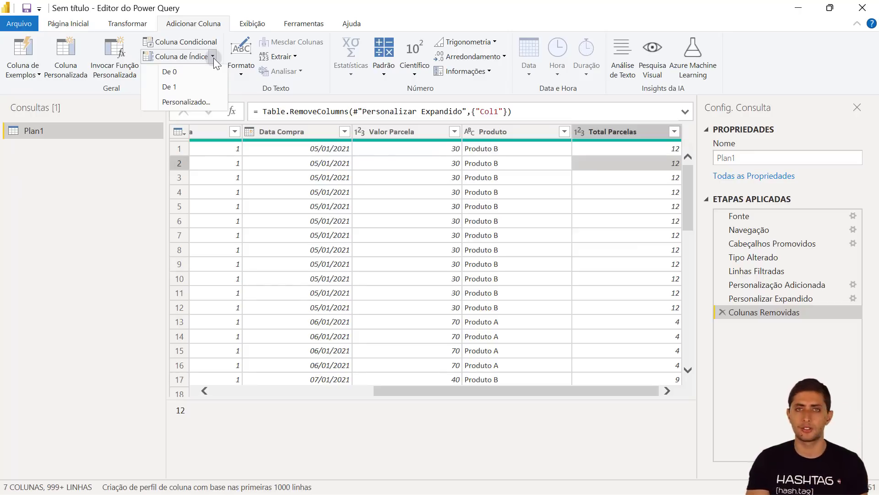
click(180, 84)
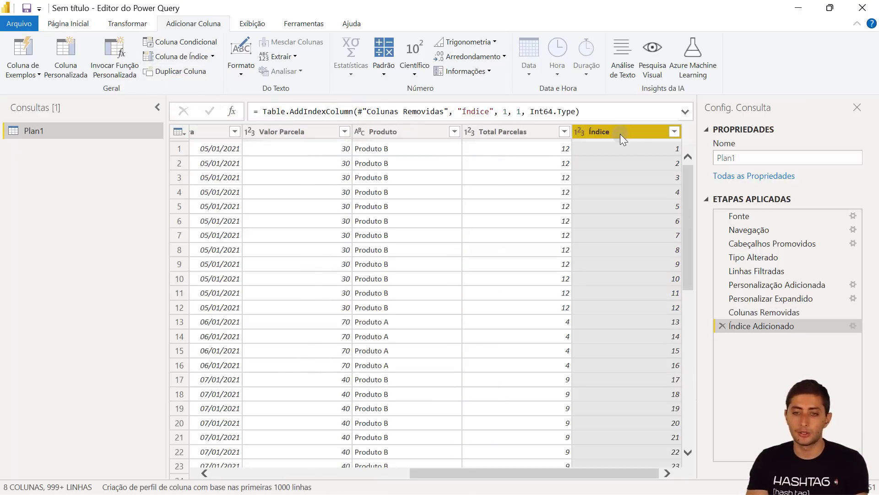
Examine the new Índice column's numbering across the rows of different purchases.
click(639, 150)
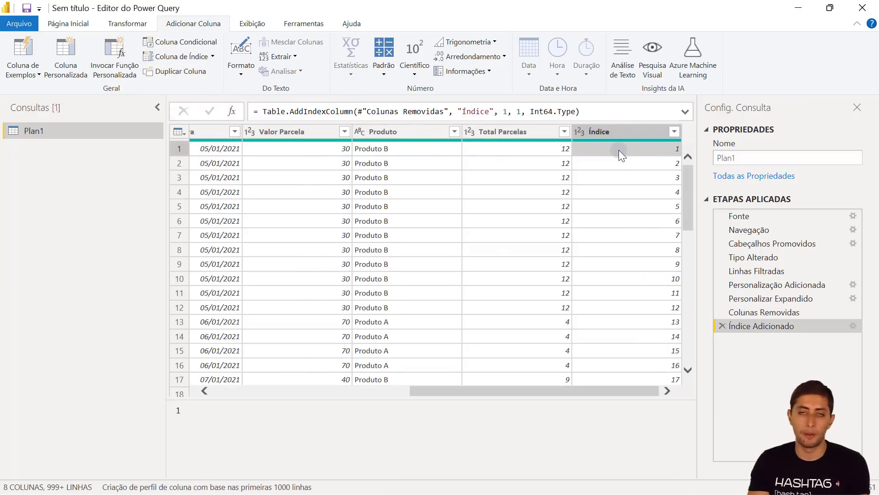
click(627, 164)
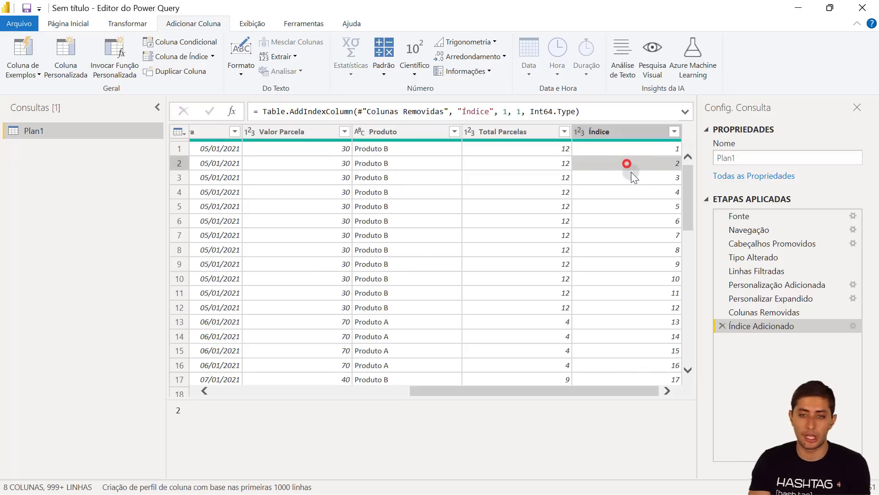
click(633, 181)
click(633, 190)
scroll(638, 232, down, 7)
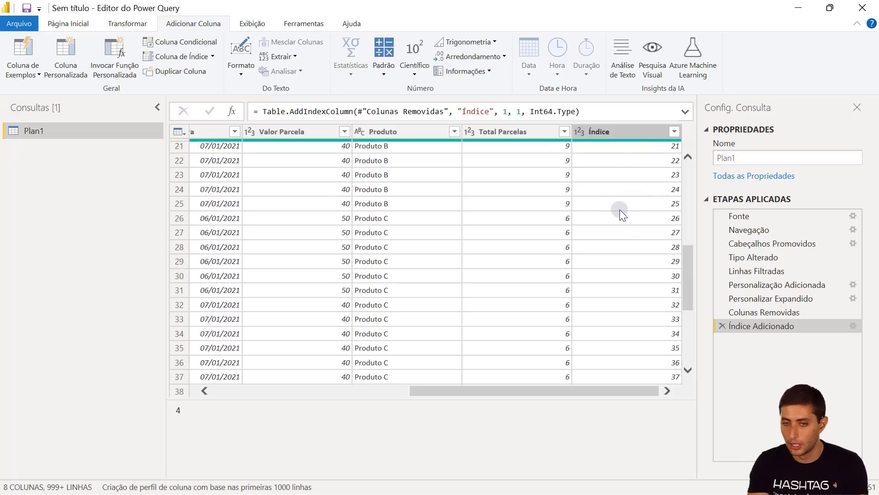
click(632, 219)
click(634, 233)
click(630, 247)
scroll(627, 259, down, 9)
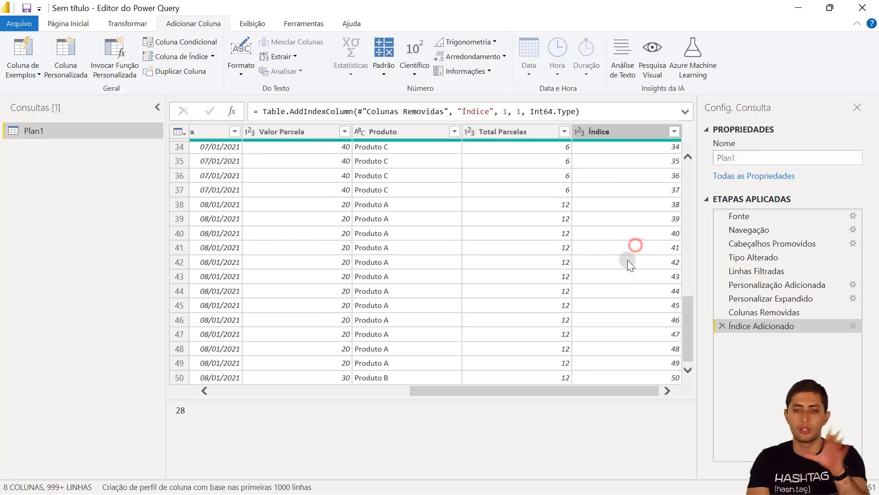
scroll(630, 261, down, 7)
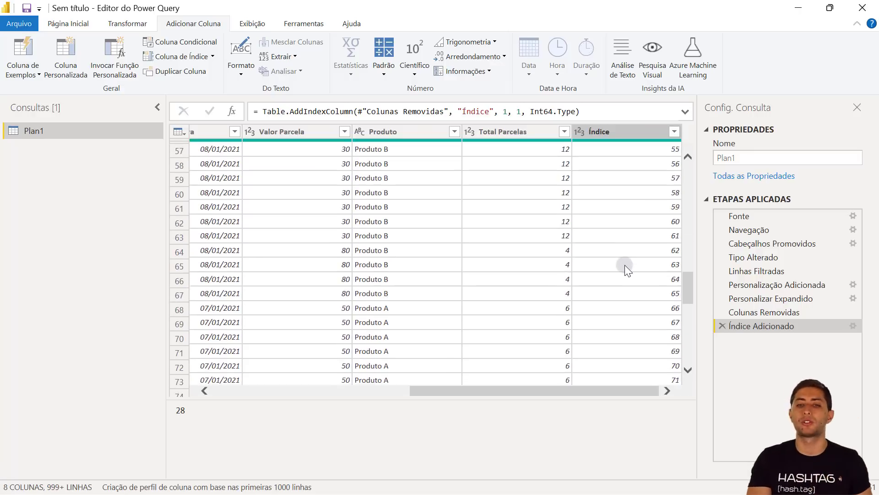
scroll(609, 243, up, 5)
scroll(602, 231, up, 12)
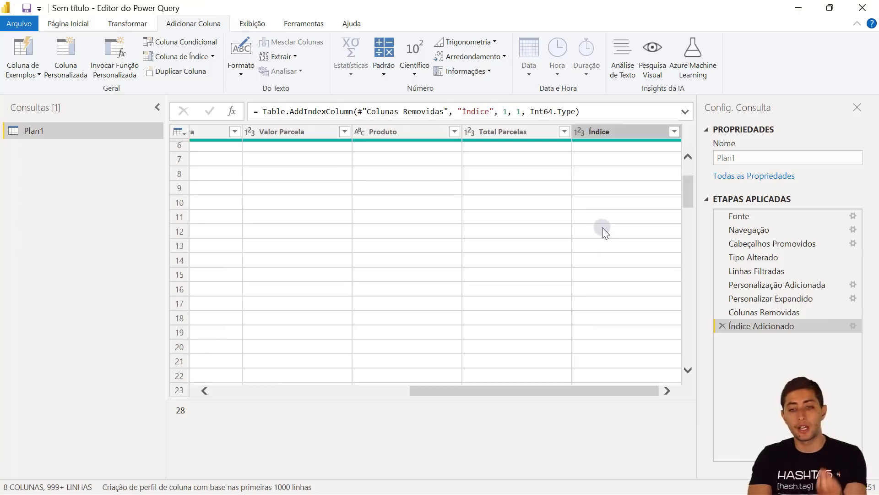
click(606, 152)
click(615, 164)
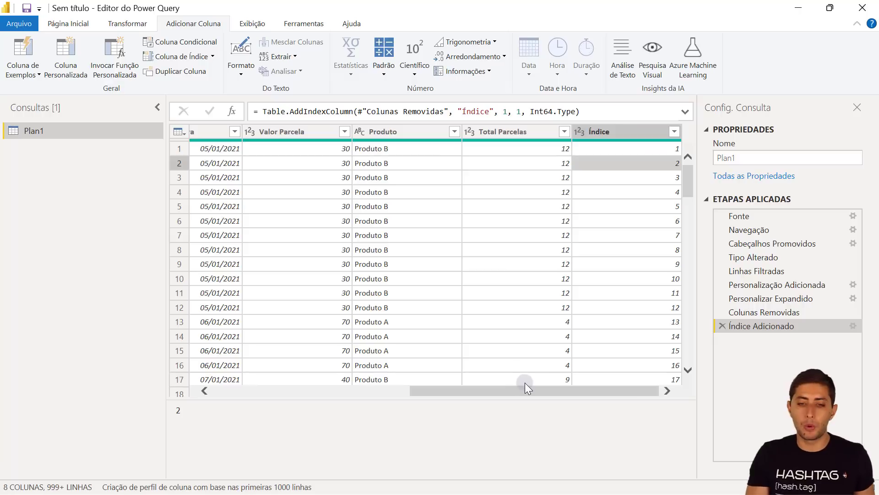
Examine how the Data Compra dates repeat across the installment rows of the first purchase.
drag(528, 391, 435, 382)
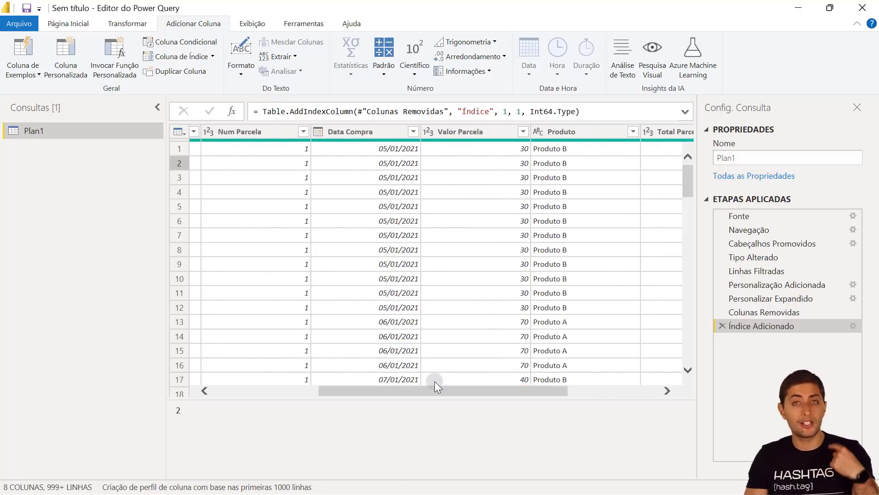
click(353, 137)
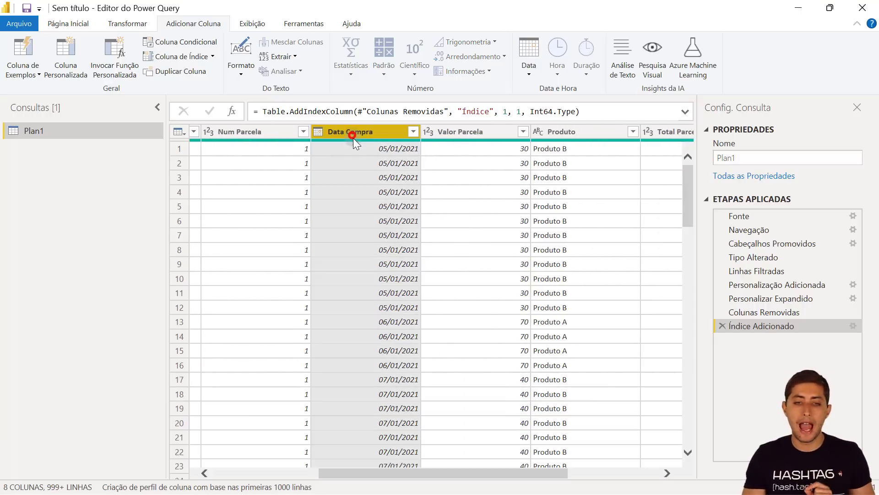
click(397, 147)
click(395, 164)
click(389, 148)
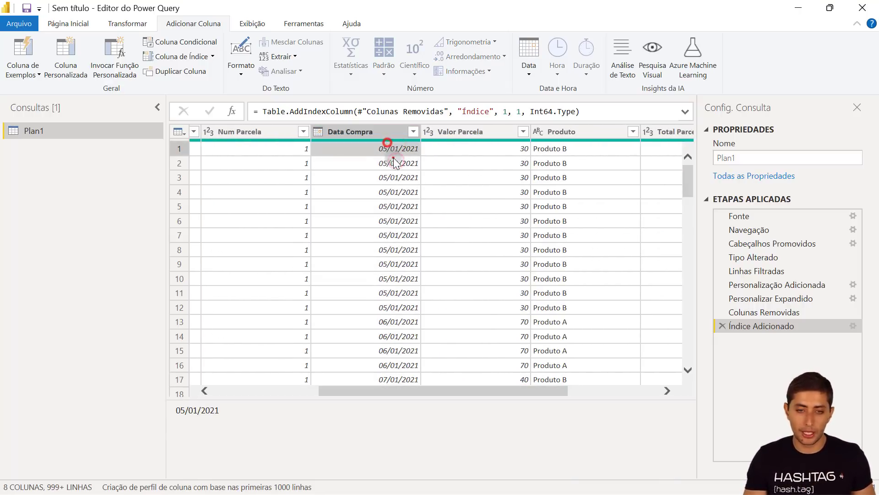
click(394, 164)
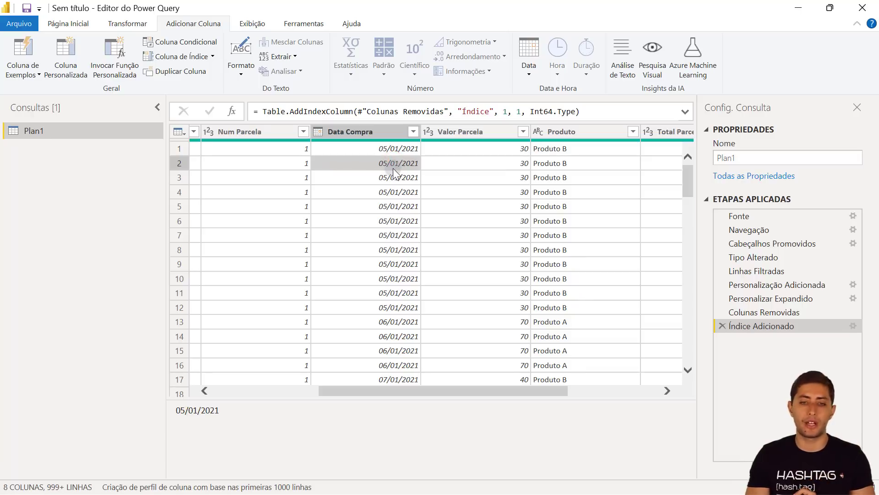
click(389, 149)
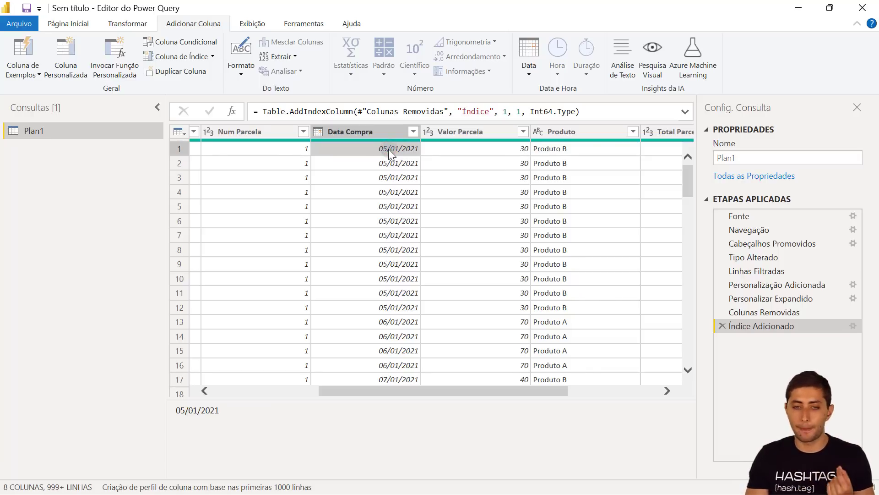
click(395, 163)
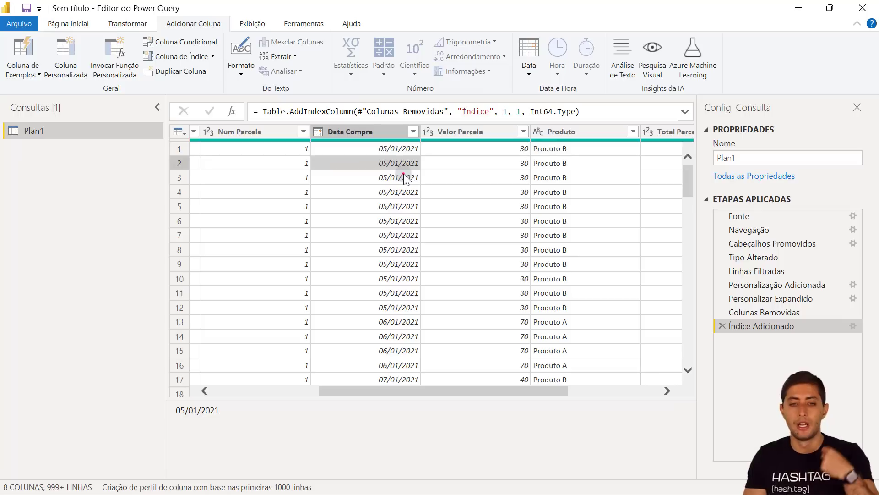
click(397, 131)
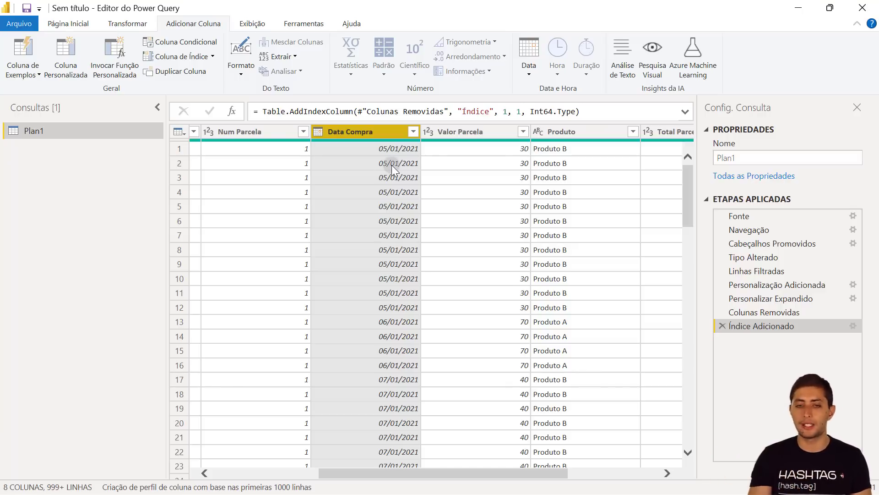
drag(409, 473, 640, 333)
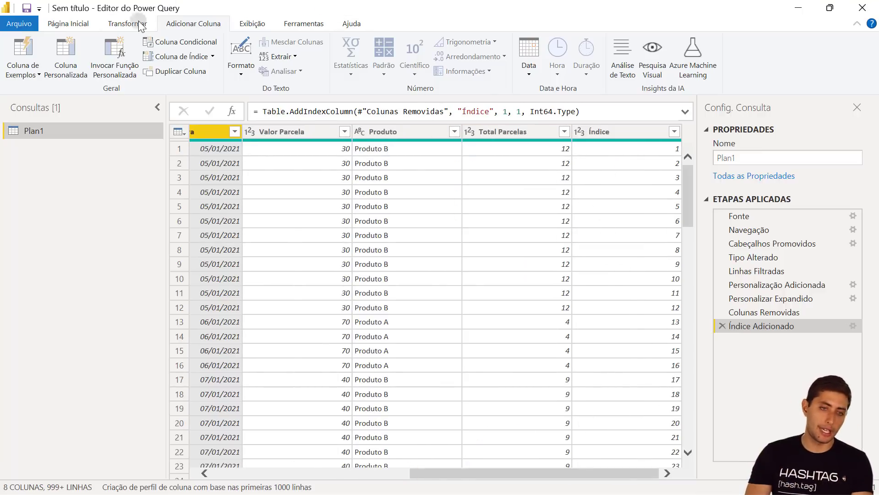
Rename the Plan1 query as VendasParceladas and close the query editor, applying the changes to the report.
click(63, 36)
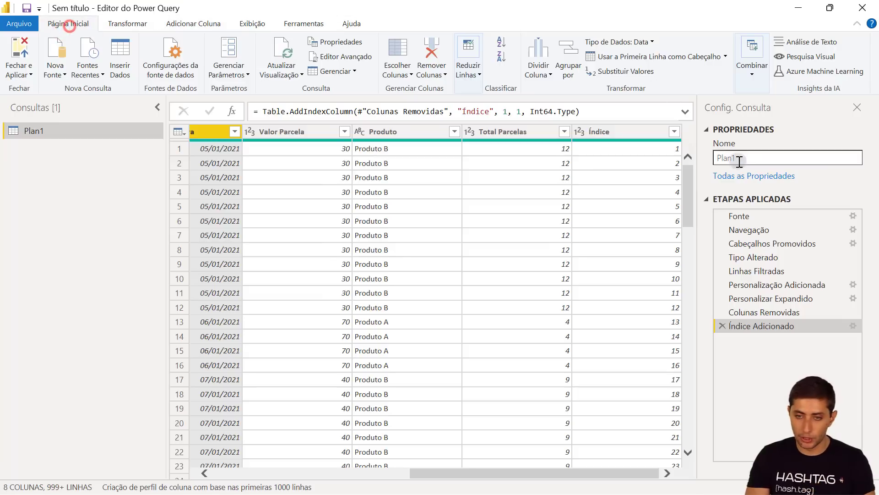
drag(740, 160, 709, 155)
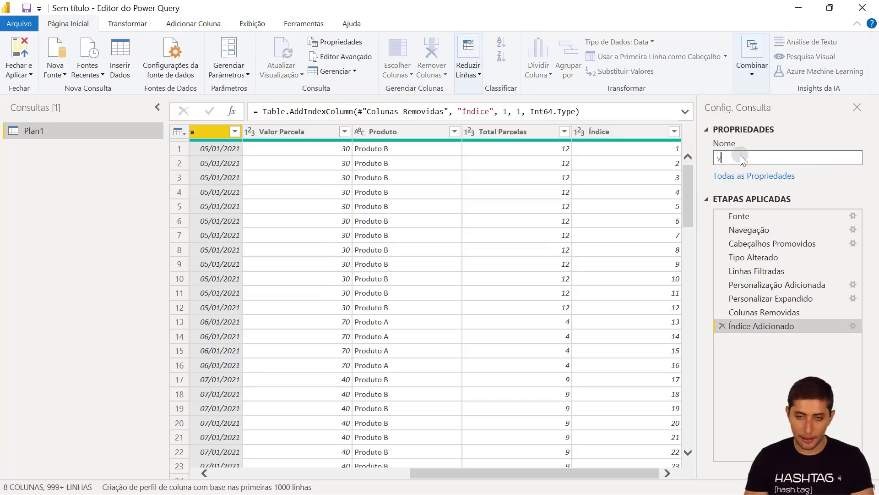
text(Ve)
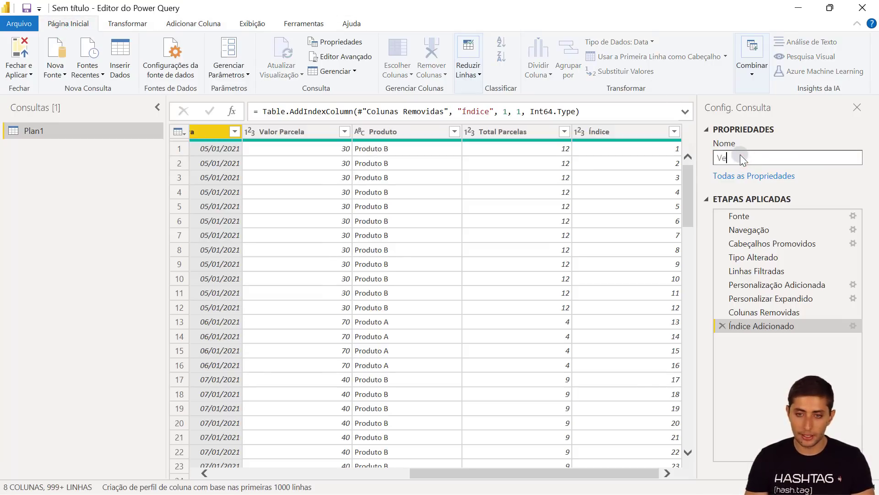
text(ndasParceladas)
key(Return)
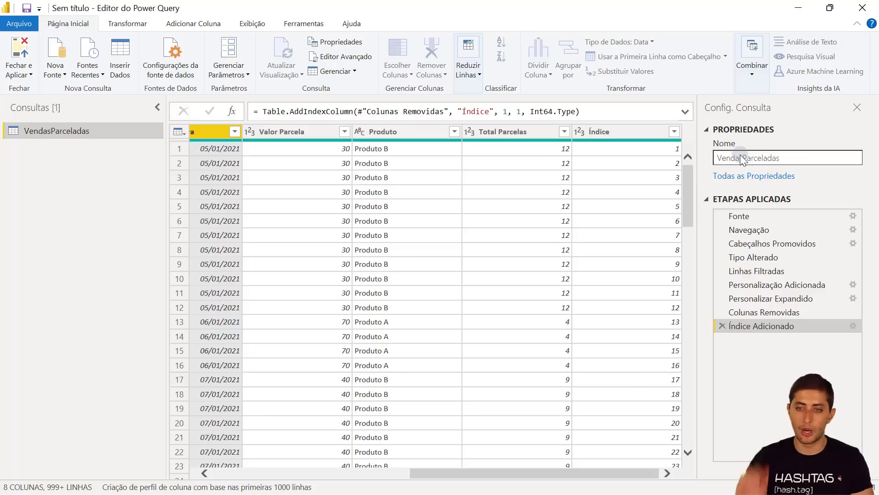
click(28, 50)
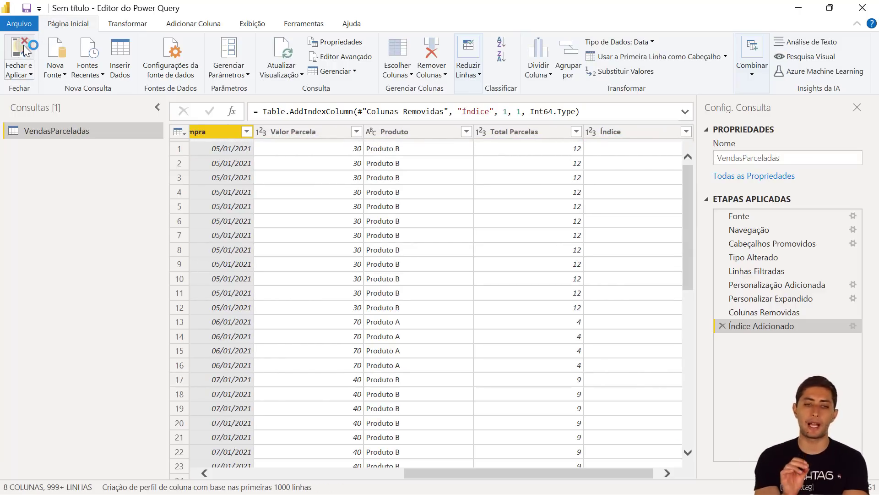
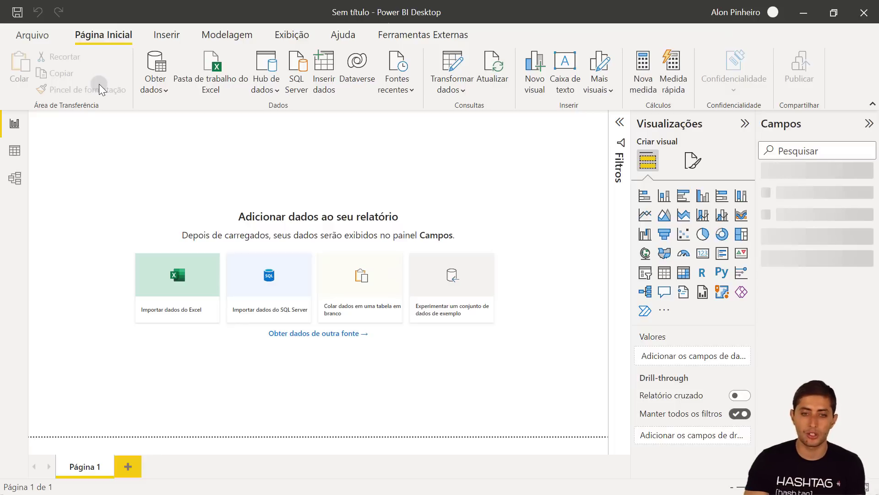
Display the VendasParceladas table's data and sort it by the Índice column in ascending order.
click(15, 153)
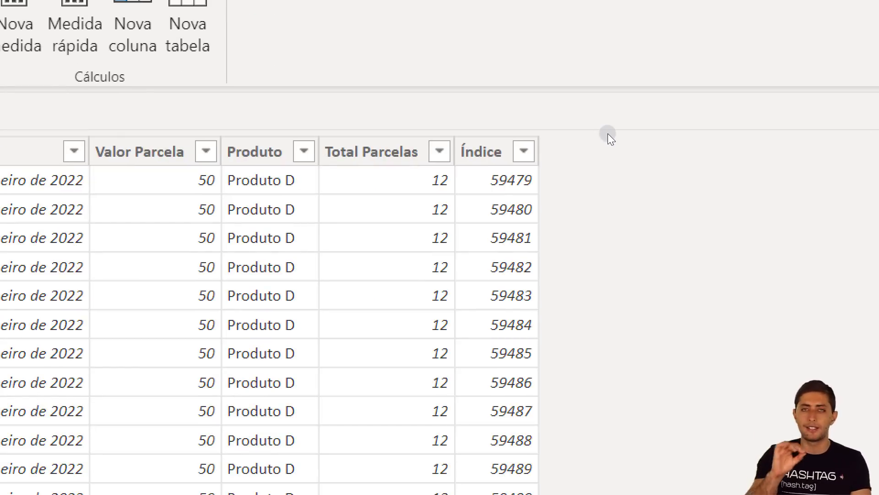
click(630, 205)
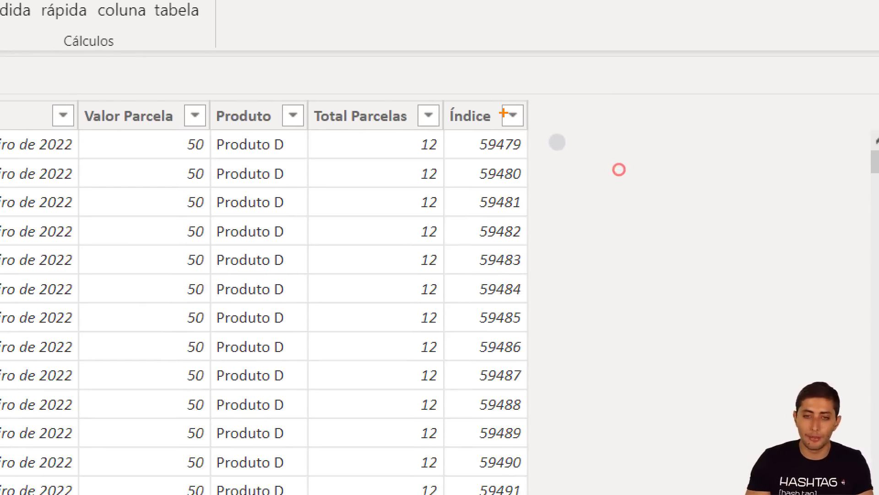
click(553, 140)
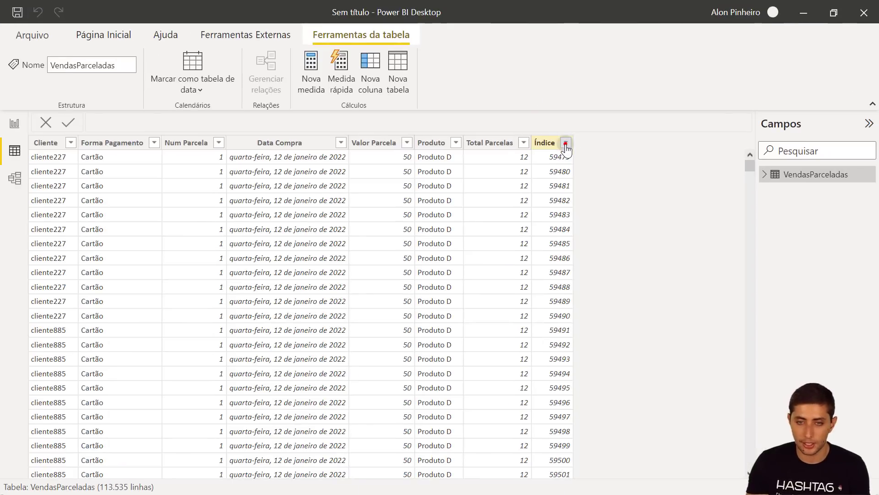
click(566, 144)
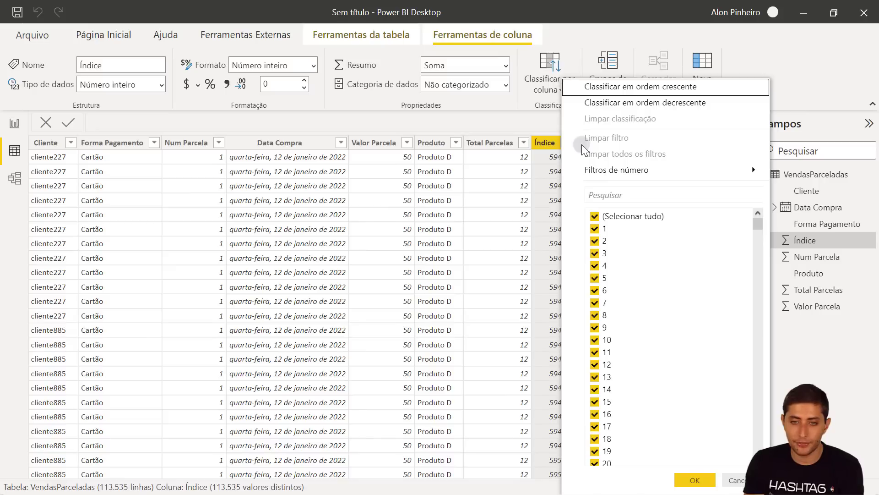
click(588, 88)
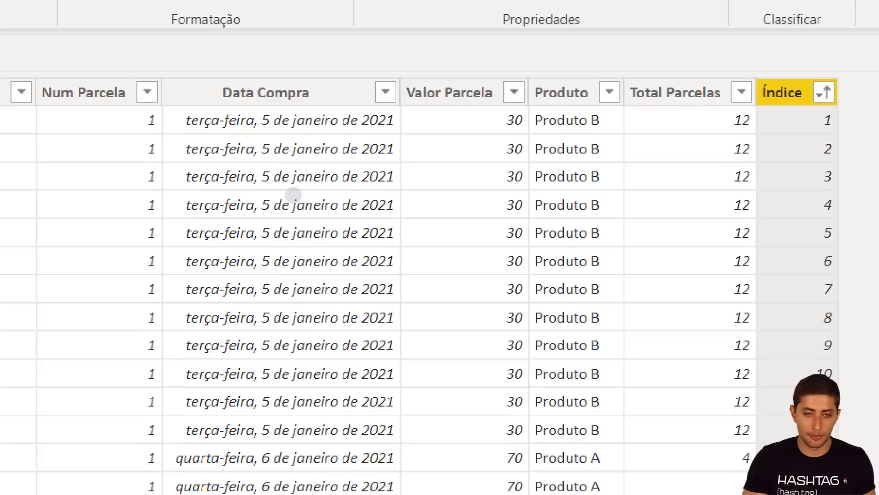
click(293, 194)
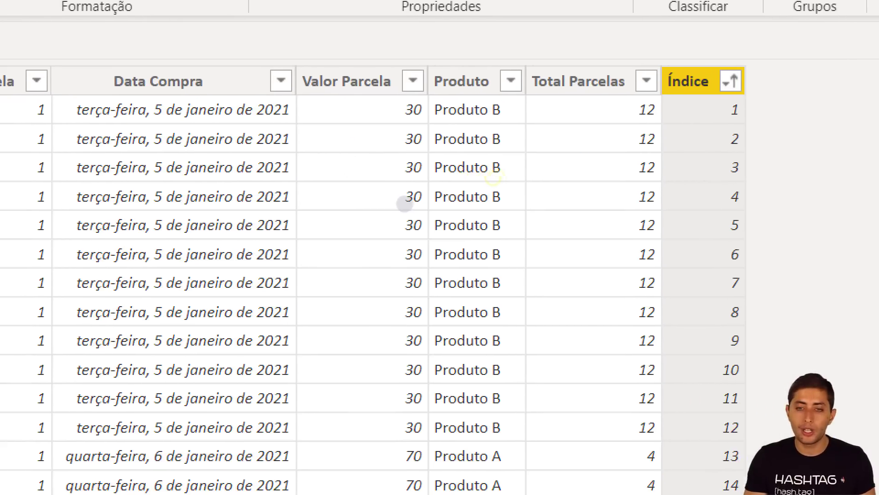
click(427, 202)
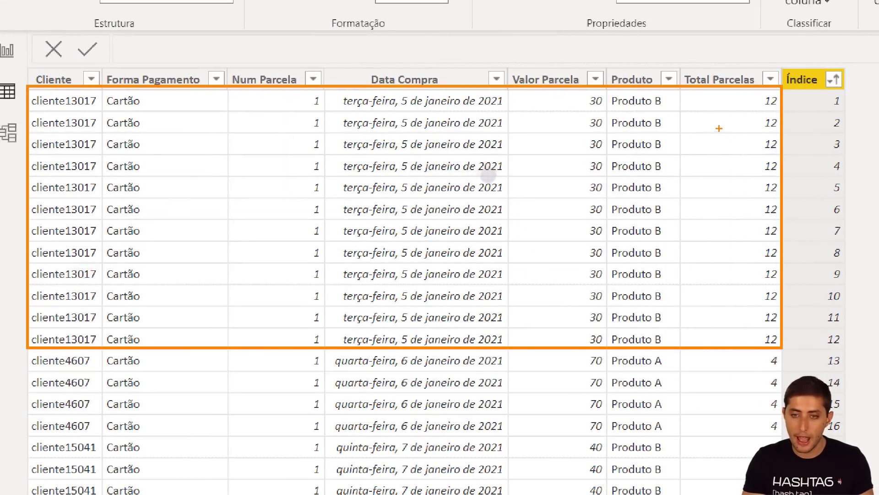
drag(745, 101, 656, 107)
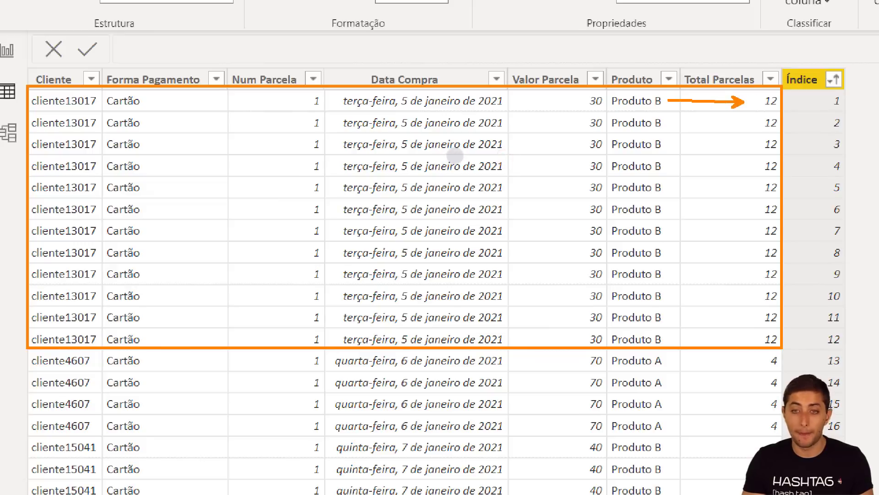
drag(748, 121, 686, 121)
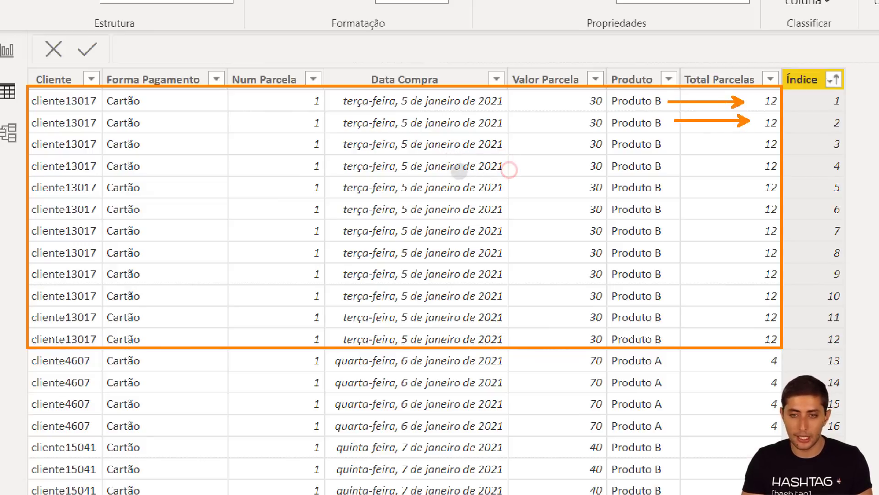
Examine how the Total Parcelas value repeats across the installment rows of the first purchase.
drag(750, 146, 666, 144)
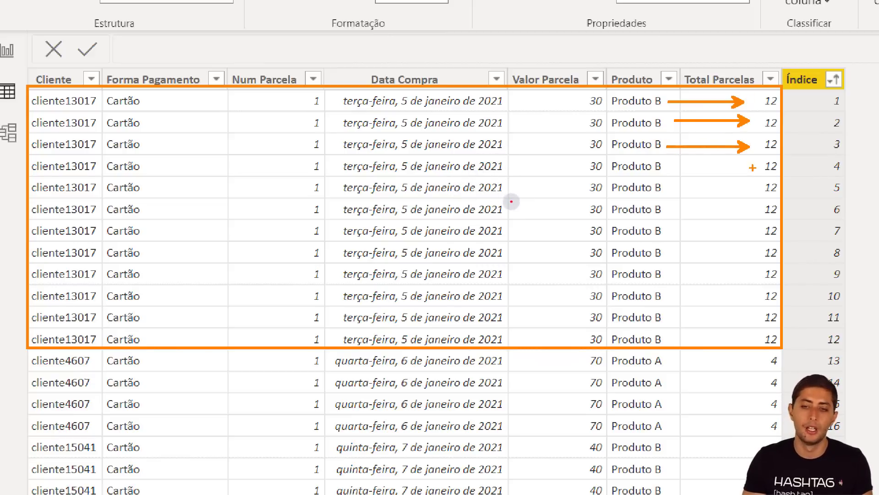
drag(752, 167, 678, 167)
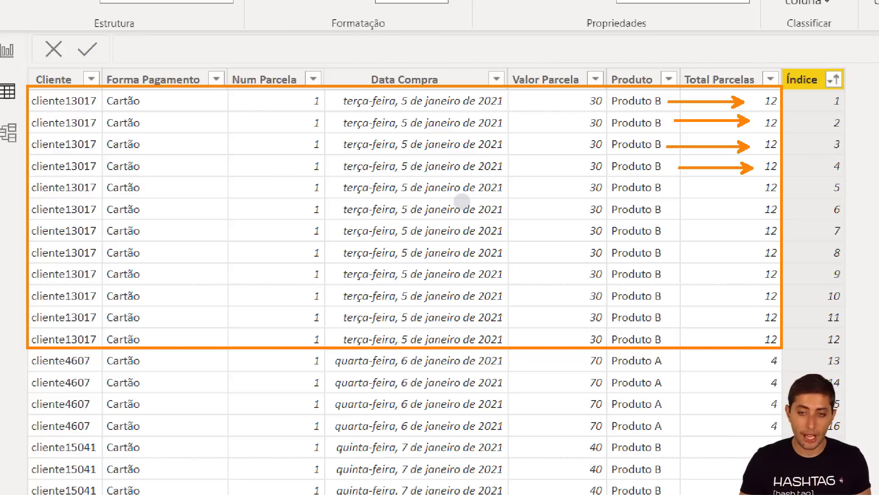
key(ctrl+z)
key(ctrl+z)
key(ctrl+z)
key(ctrl+z)
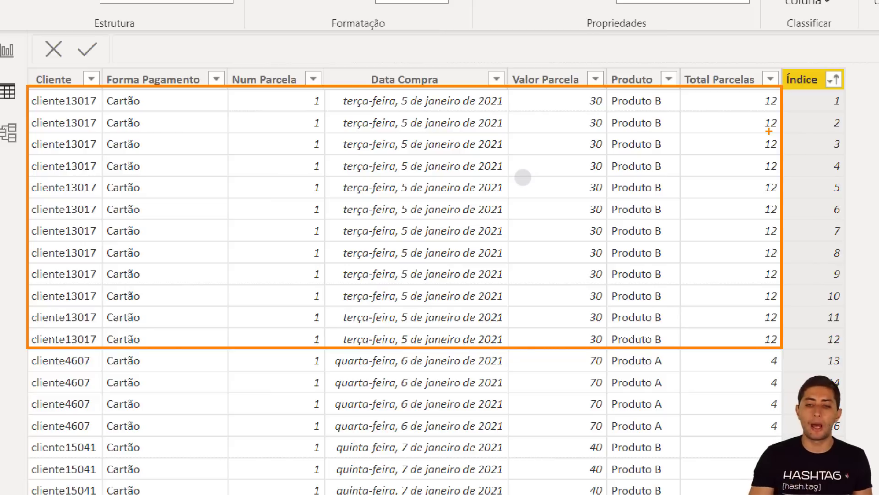
key(e)
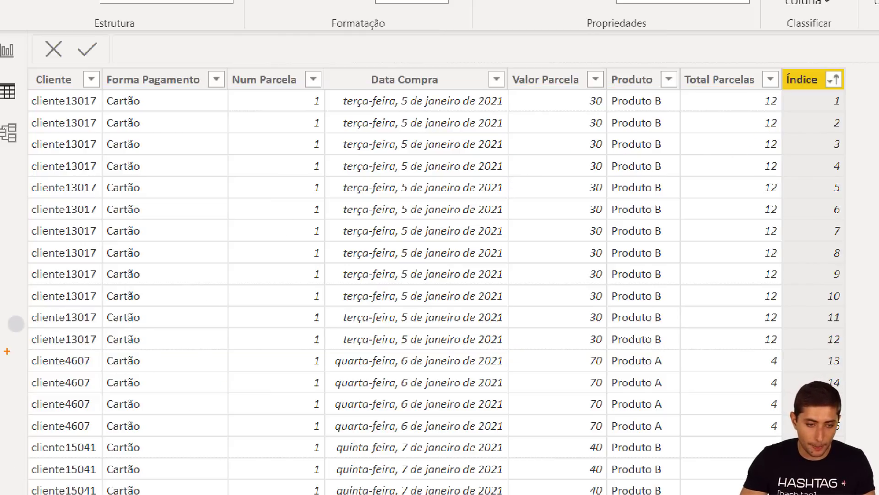
Examine the Total Parcelas and Data Compra values across the second purchase's rows for Produto A.
mouse_move(23, 351)
mouse_down()
mouse_move(78, 370)
mouse_move(790, 453)
mouse_move(790, 439)
mouse_up()
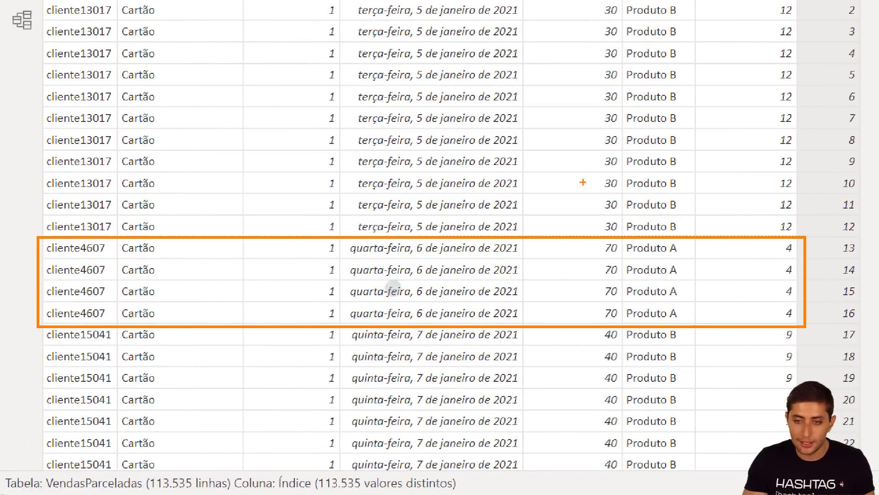
drag(778, 250, 703, 250)
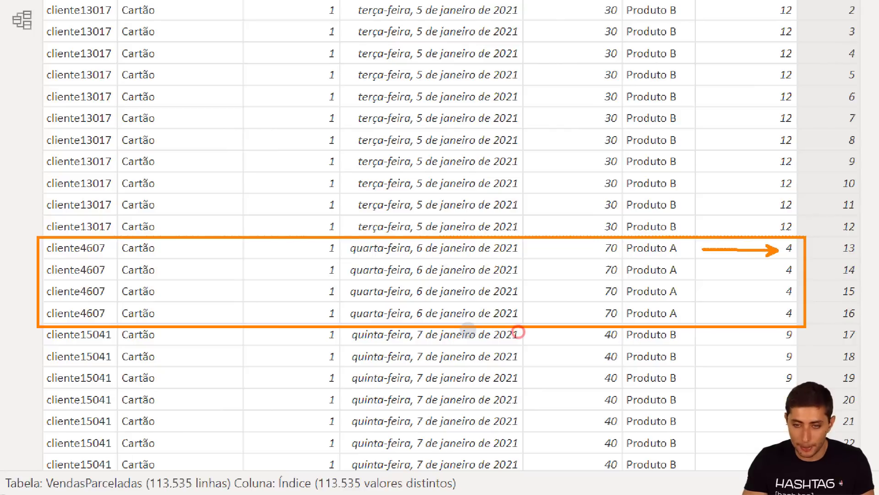
mouse_move(773, 274)
mouse_down()
mouse_move(714, 255)
mouse_move(700, 272)
mouse_up()
drag(777, 296, 693, 296)
mouse_move(778, 311)
mouse_down()
mouse_move(694, 312)
mouse_move(700, 310)
mouse_up()
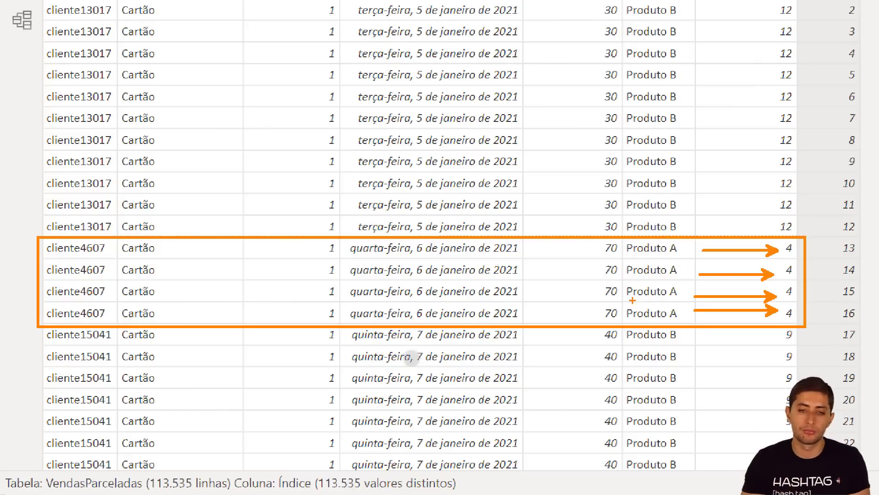
click(521, 271)
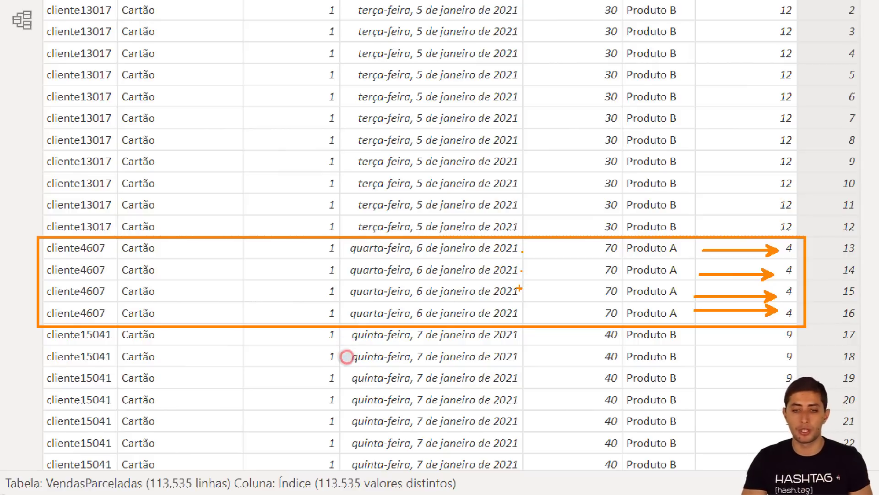
click(521, 289)
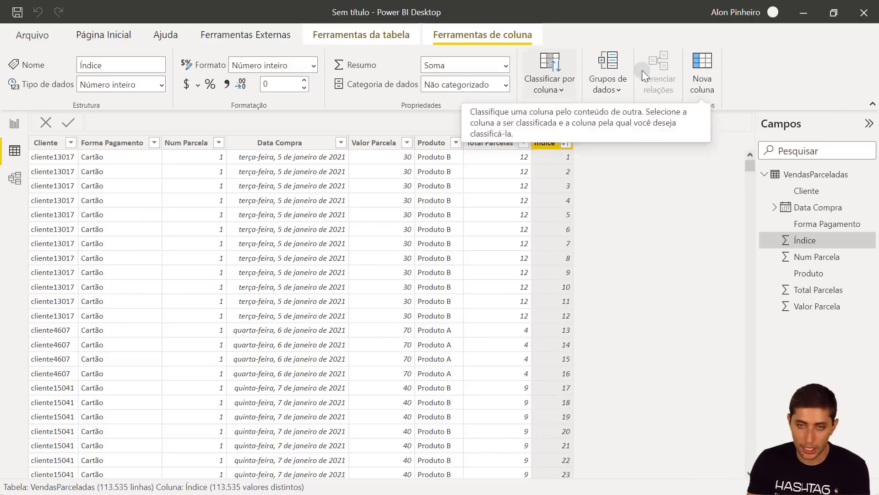
Add a new calculated column to the VendasParceladas table and enlarge the formula text.
right_click(499, 198)
click(562, 348)
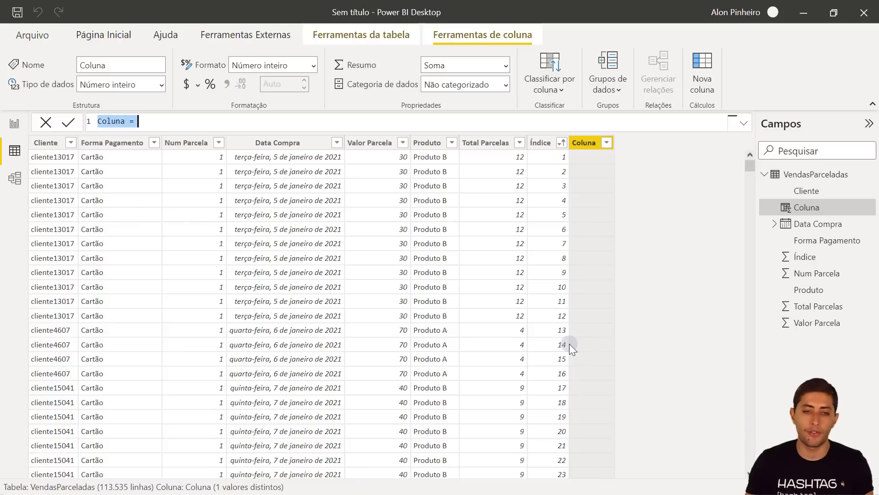
ctrl+scroll(376, 121, up, 2)
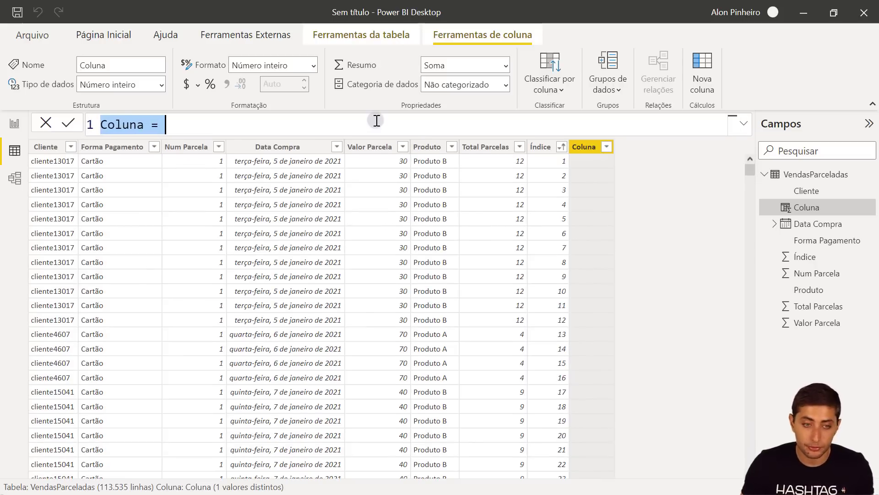
ctrl+scroll(376, 121, up, 1)
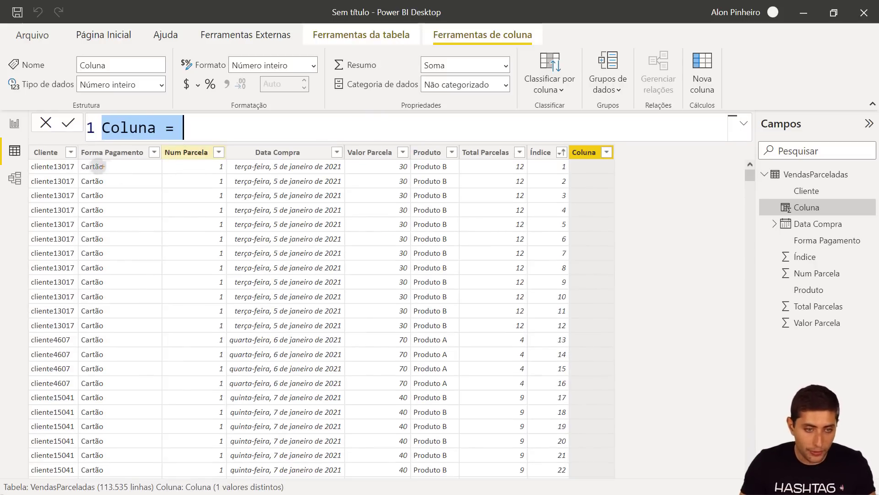
Check the Cliente and Produto values that identify the first purchase's rows.
click(51, 166)
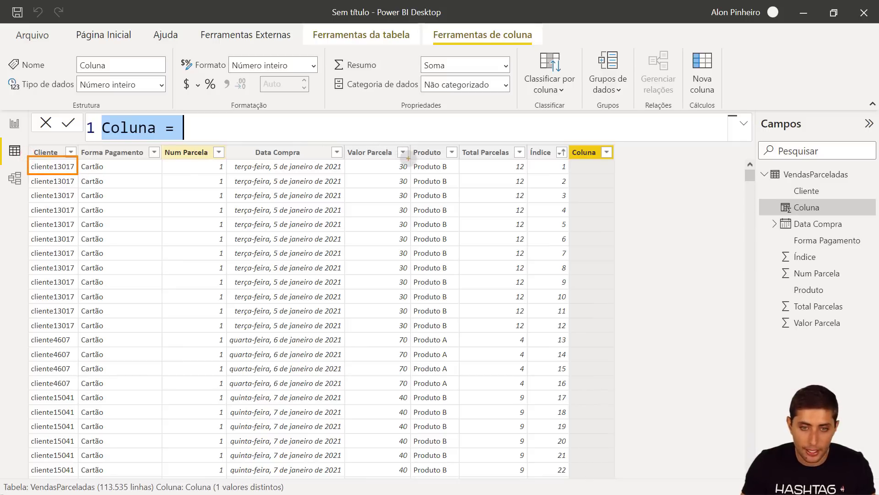
drag(404, 155, 465, 175)
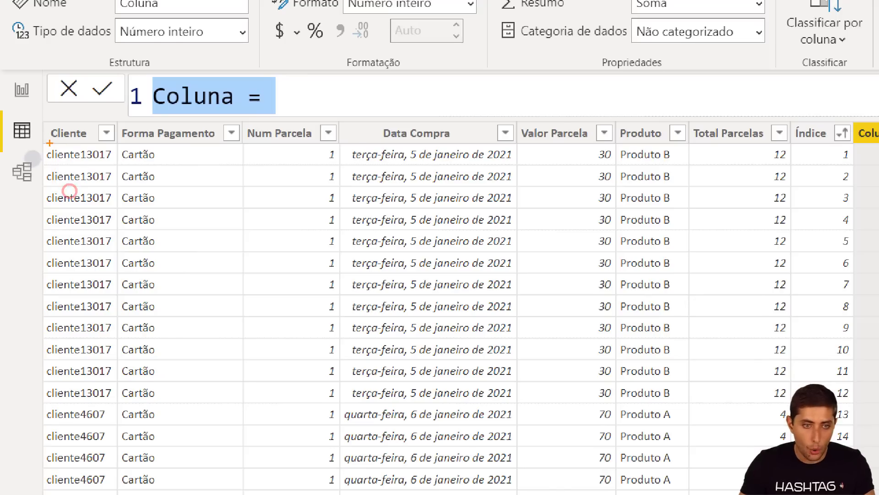
drag(72, 129, 54, 137)
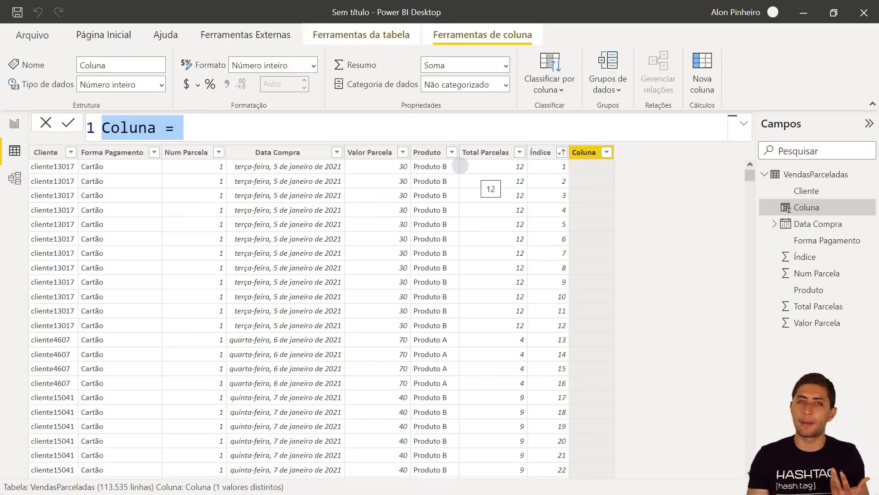
Switch to Funções.txt in Notepad and copy the whole Parcela formula from CALCULATE through its closing parenthesis, including the column name.
key(alt+Tab)
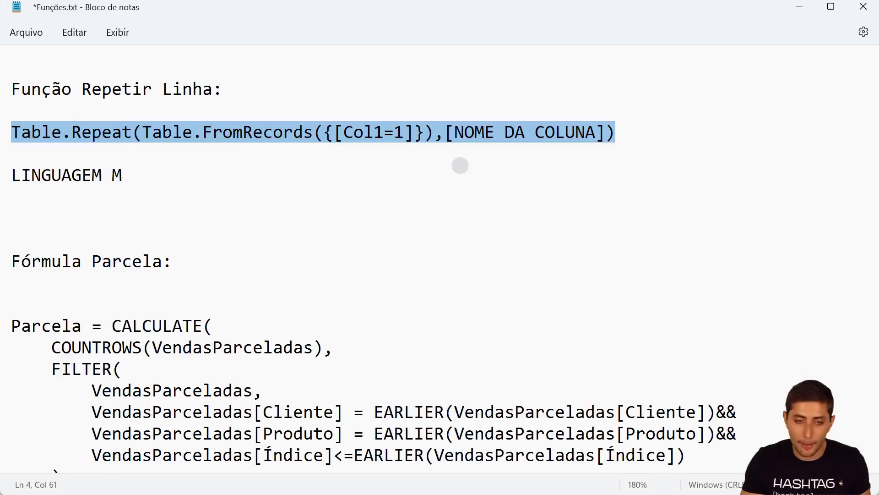
scroll(411, 240, down, 1)
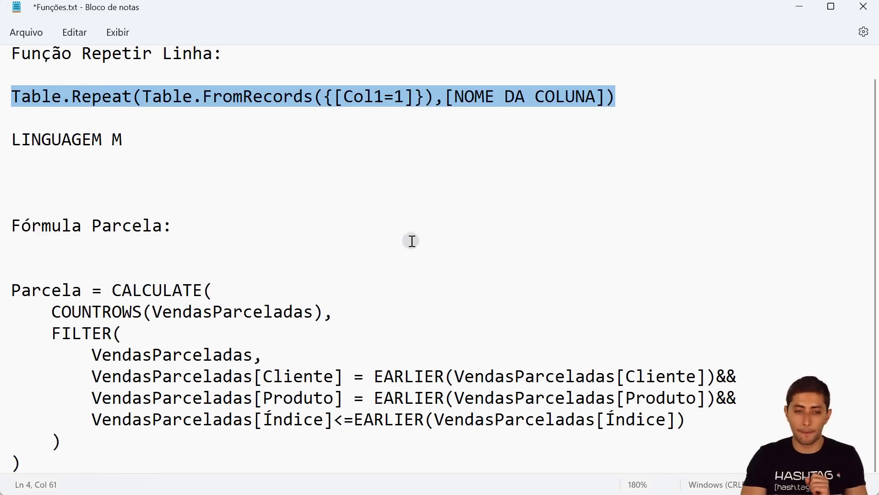
double_click(100, 453)
drag(83, 437, 13, 294)
key(ctrl+c)
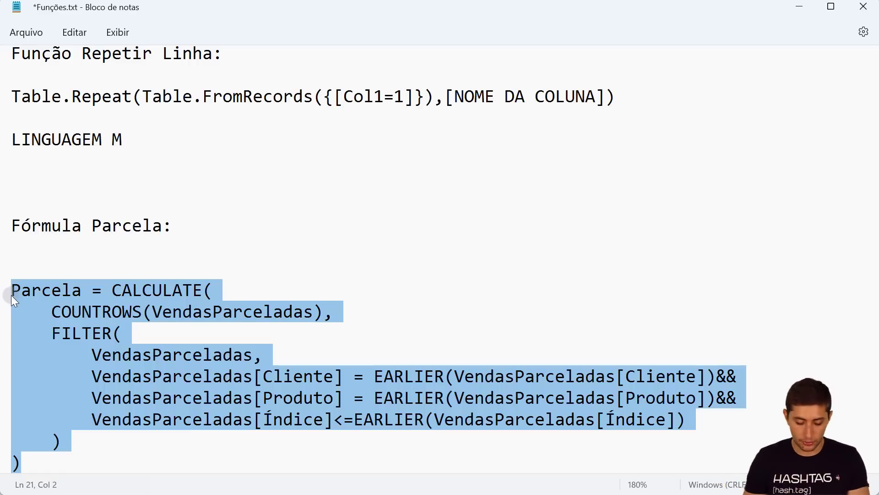
Return to Power BI and replace the new column's default definition with the copied Parcela formula, applying it.
key(alt+Tab)
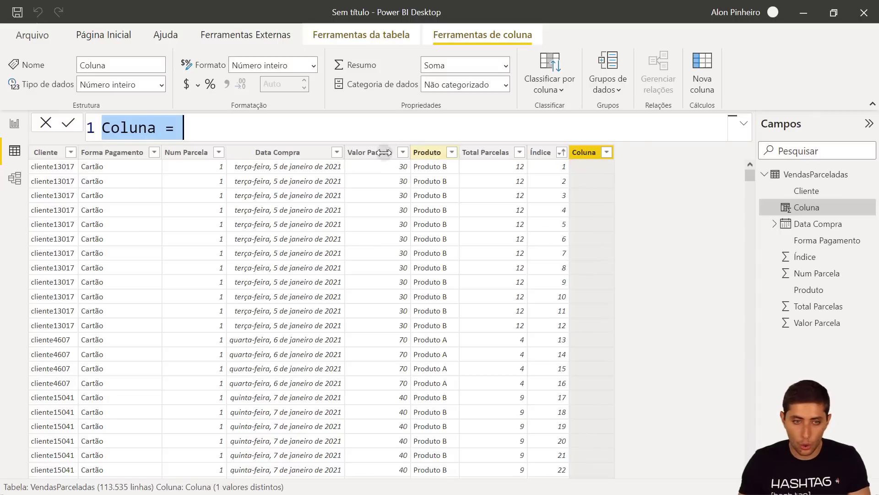
key(ctrl+v)
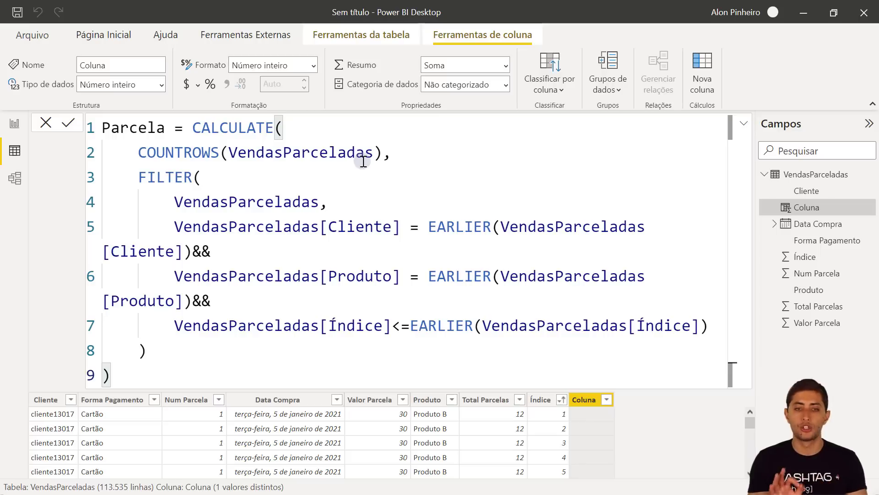
key(Return)
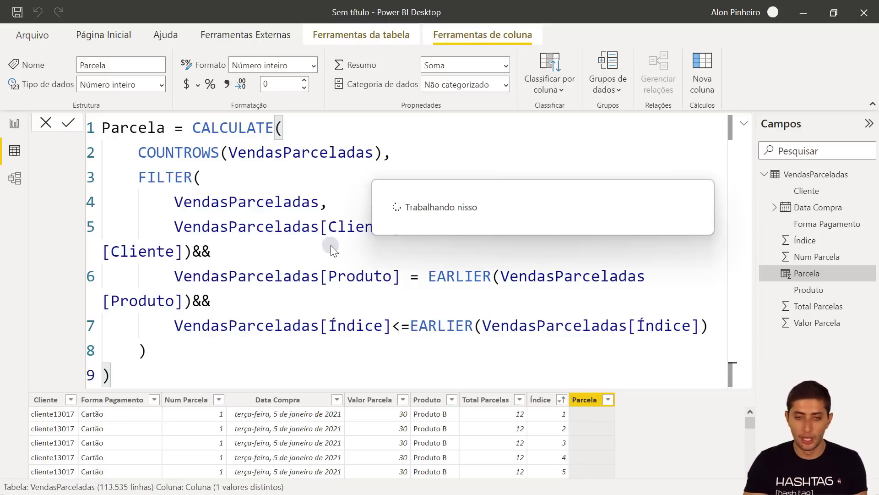
Examine the Parcela column's numbering against Total Parcelas and Índice across the rows of the first purchases.
scroll(331, 242, down, 1)
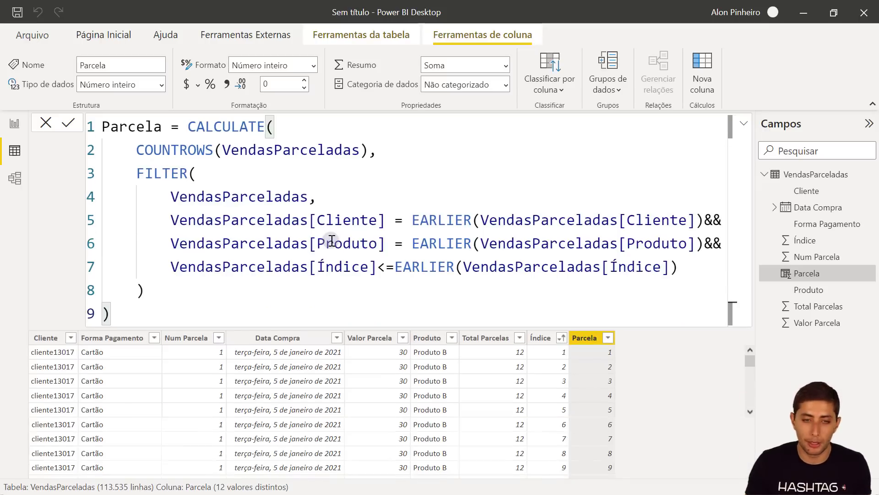
scroll(678, 414, down, 1)
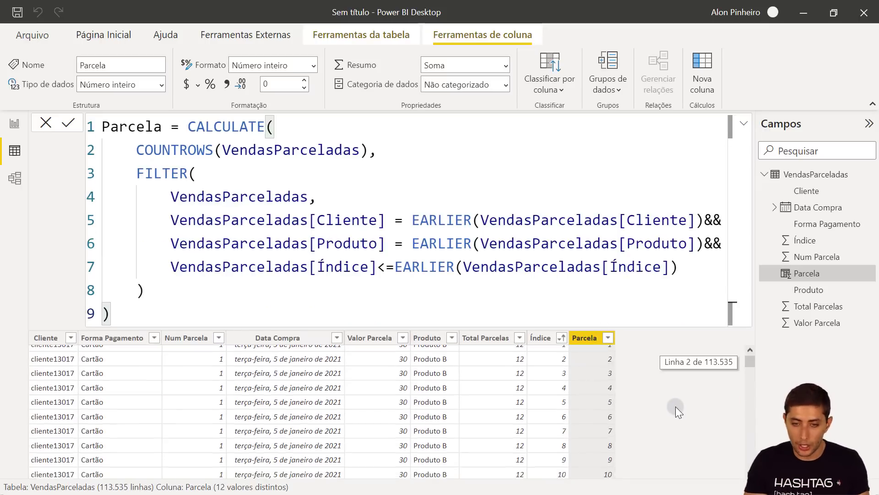
scroll(677, 414, up, 1)
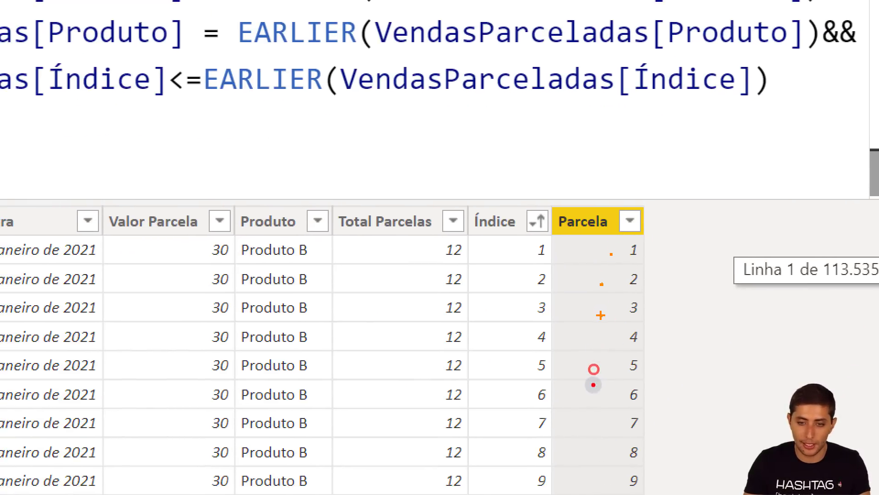
scroll(589, 462, down, 1)
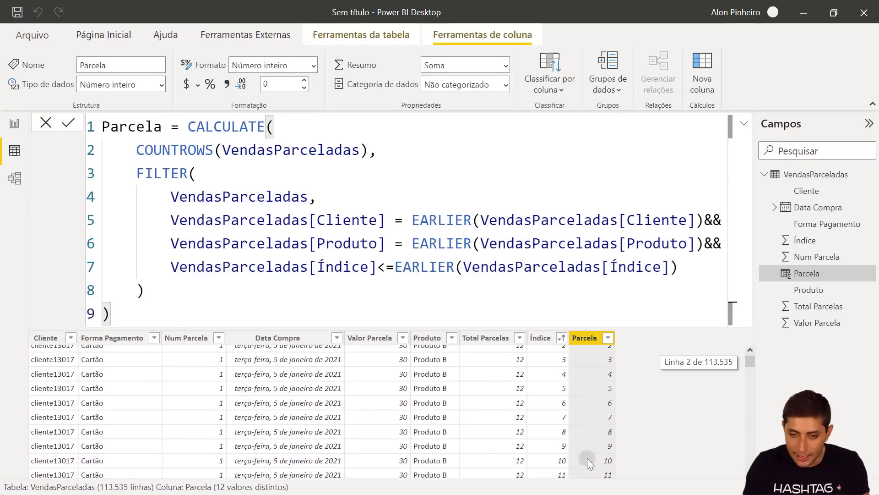
scroll(593, 446, down, 7)
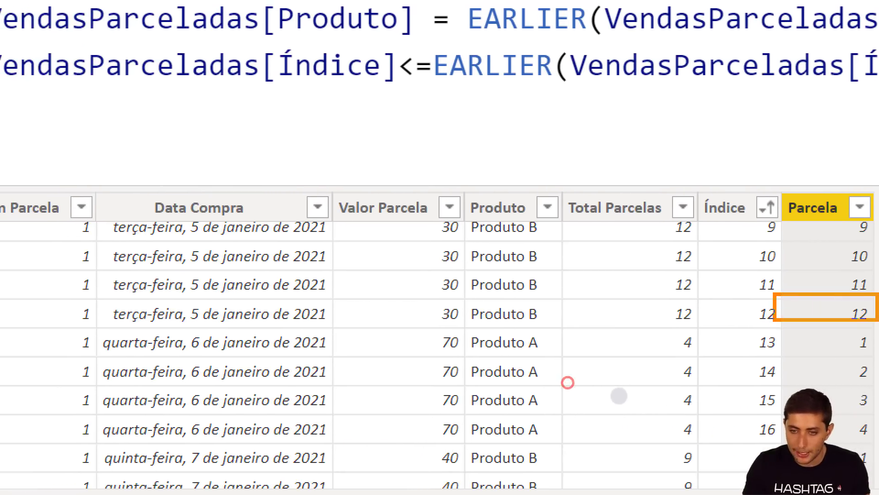
click(452, 391)
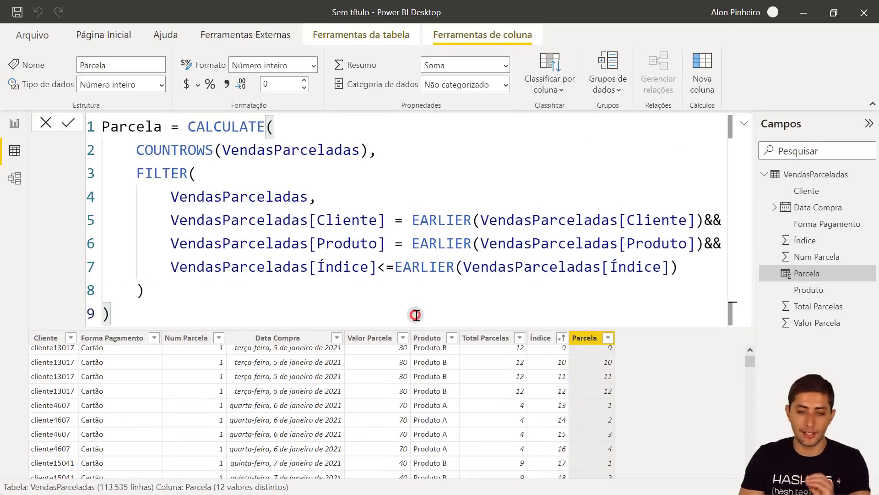
scroll(598, 388, up, 3)
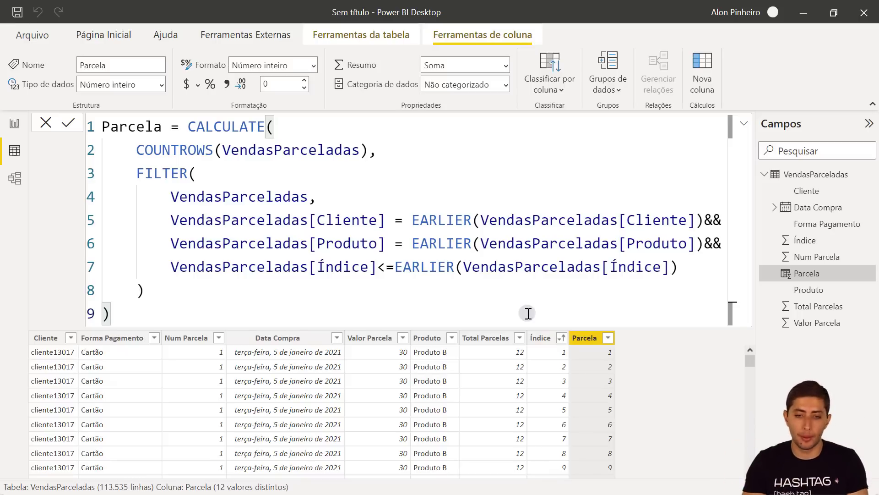
scroll(539, 433, down, 2)
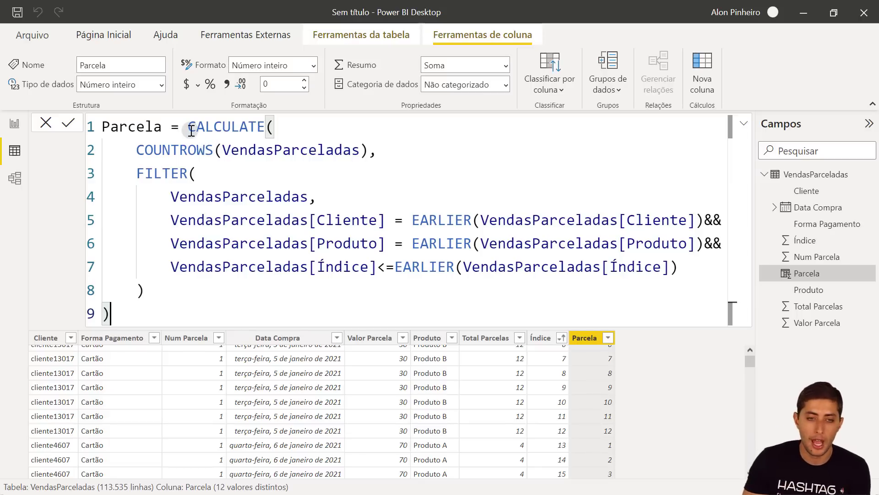
Review the CALCULATE, COUNTROWS(VendasParceladas) and FILTER parts of the Parcela column's formula.
drag(189, 127, 266, 130)
click(266, 129)
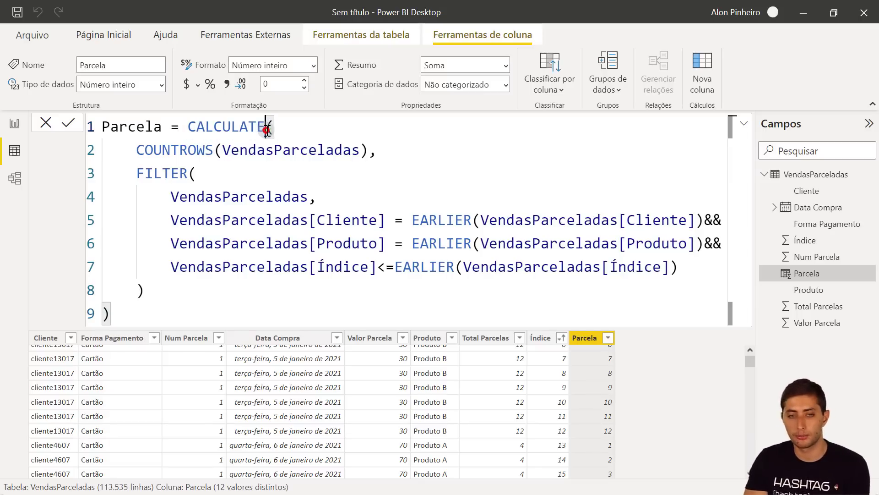
drag(136, 147, 369, 148)
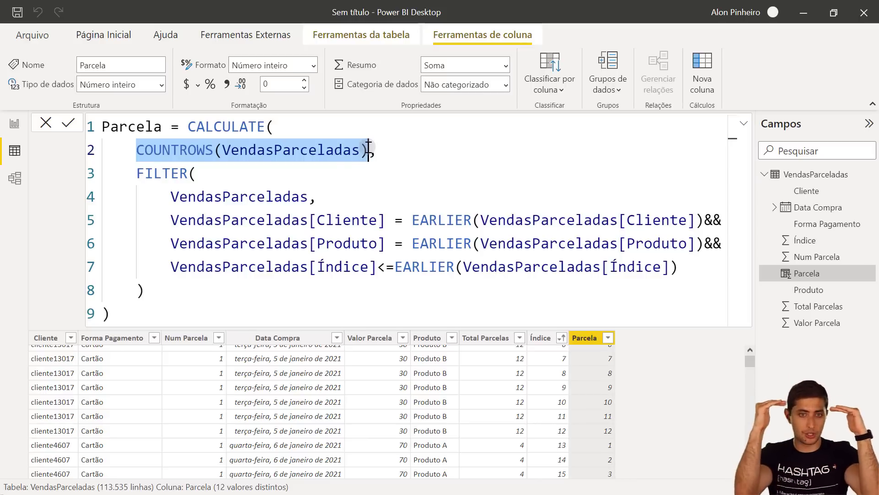
click(368, 147)
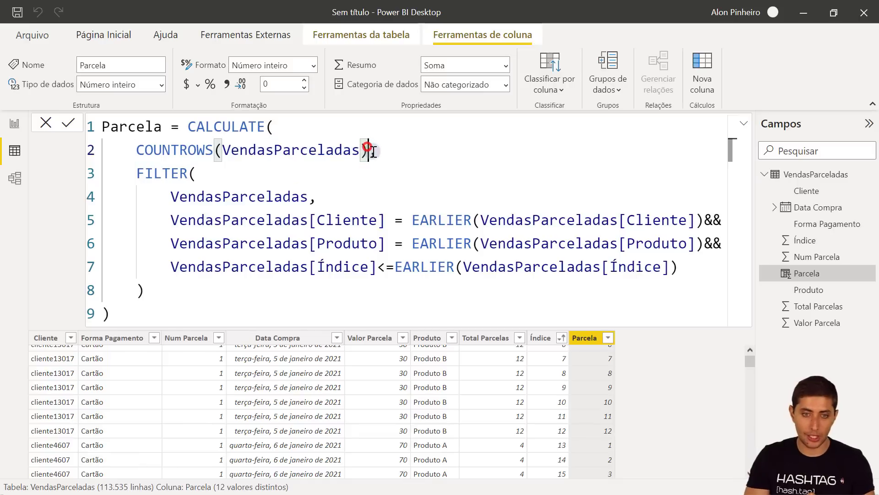
drag(366, 149, 139, 148)
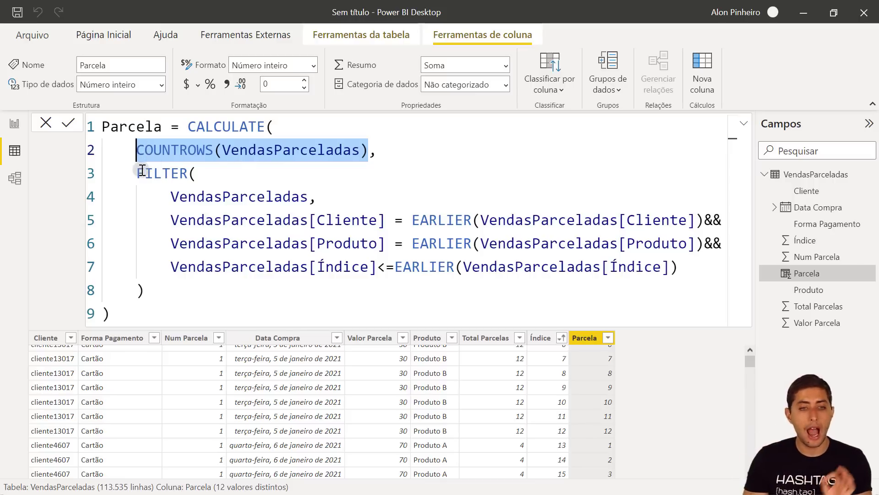
double_click(142, 171)
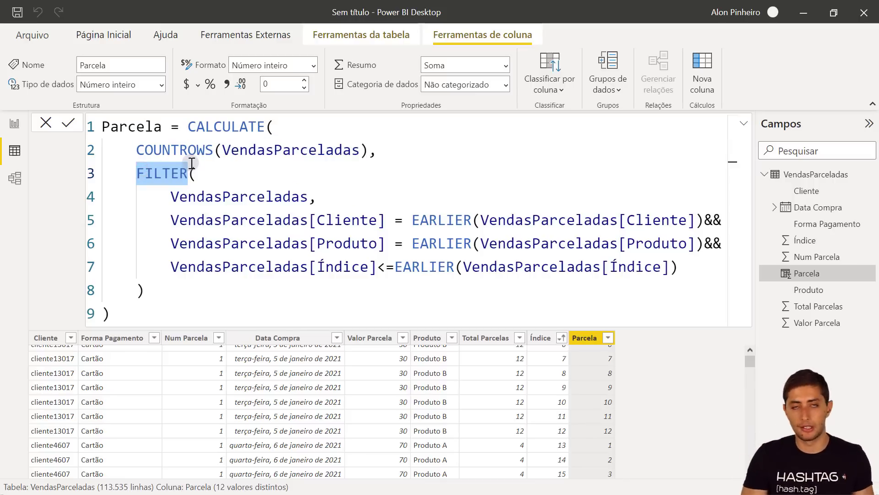
double_click(226, 124)
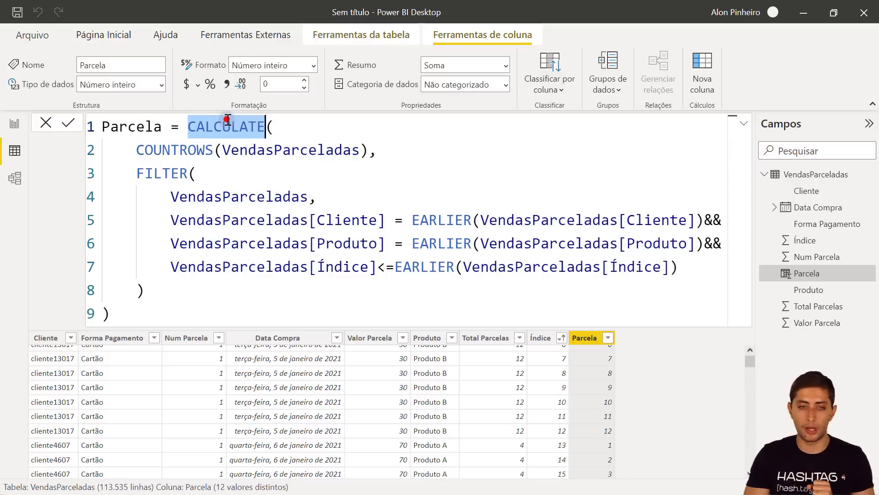
Review the COUNTROWS(VendasParceladas) expression and the whole FILTER block in the Parcela formula.
double_click(178, 155)
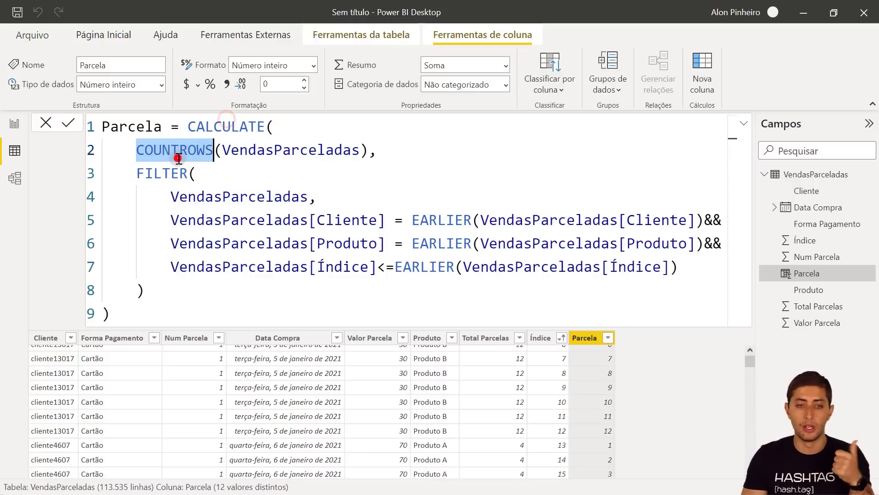
click(232, 149)
drag(135, 150, 372, 151)
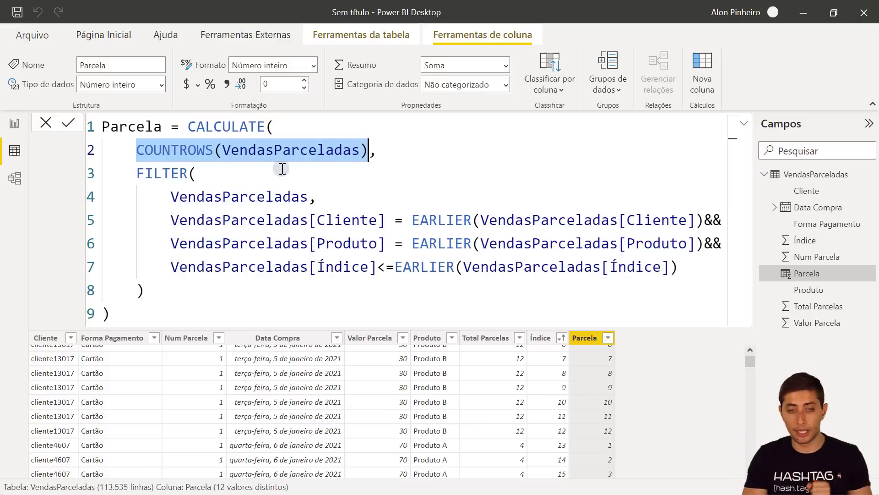
double_click(172, 178)
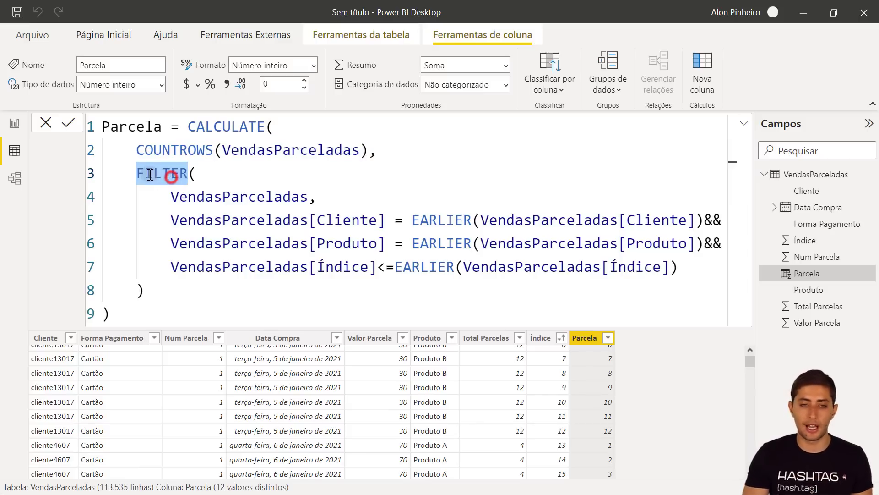
drag(137, 174, 210, 298)
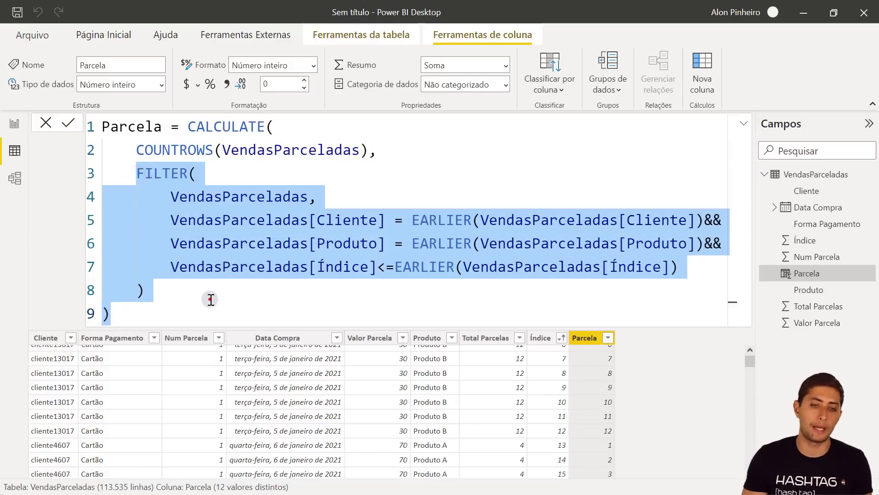
click(210, 299)
double_click(161, 178)
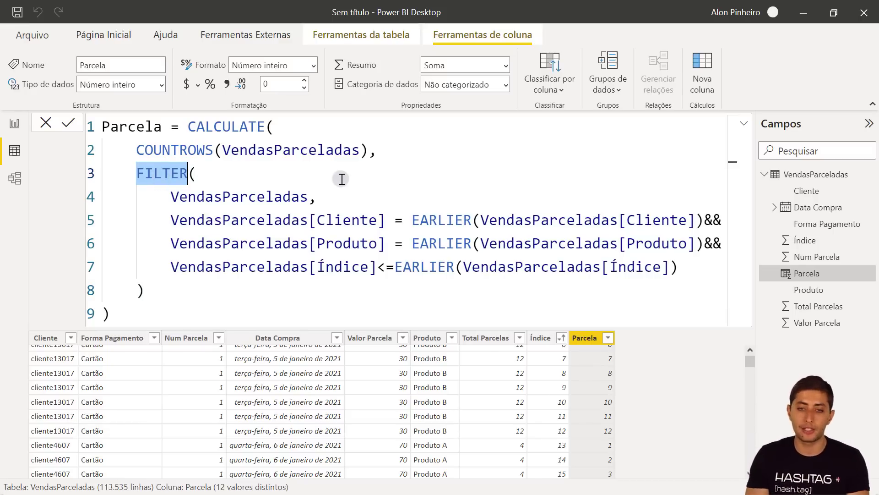
Outline the Índice 8 row and EARLIER(VendasParceladas[Cliente]) on screen, annotating the expression with that row's client identifier.
double_click(443, 222)
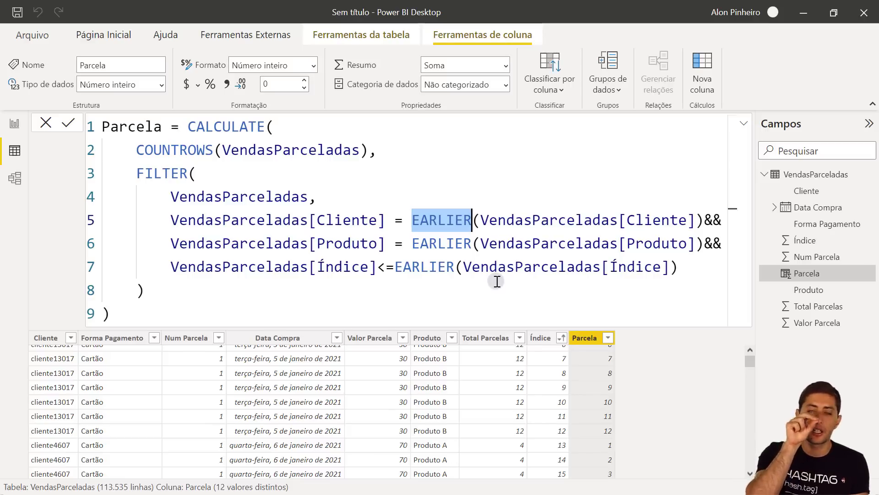
click(449, 225)
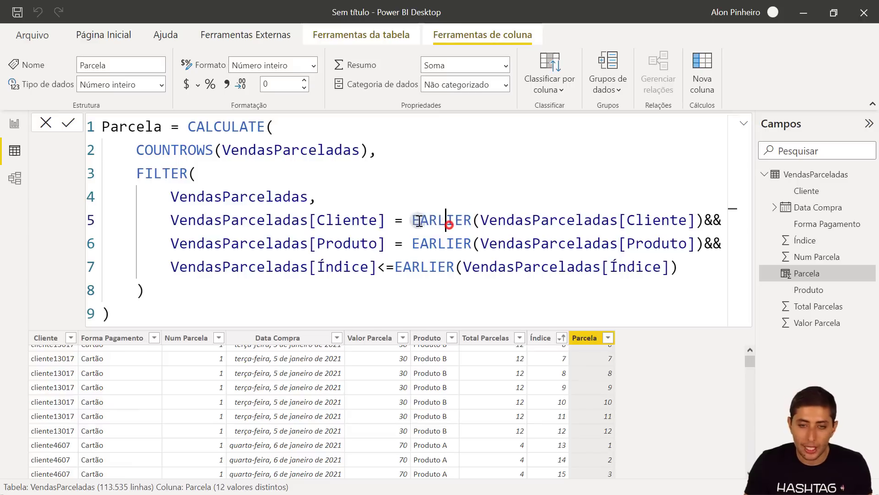
drag(409, 215, 697, 221)
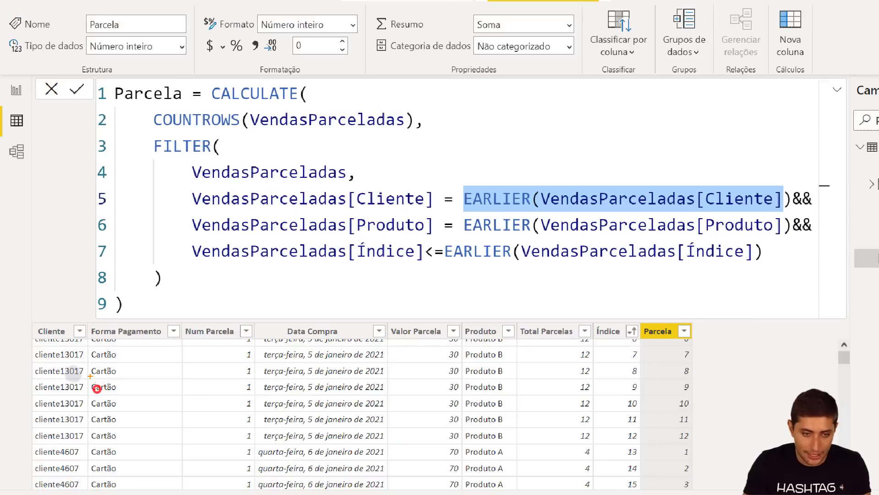
drag(29, 363, 640, 379)
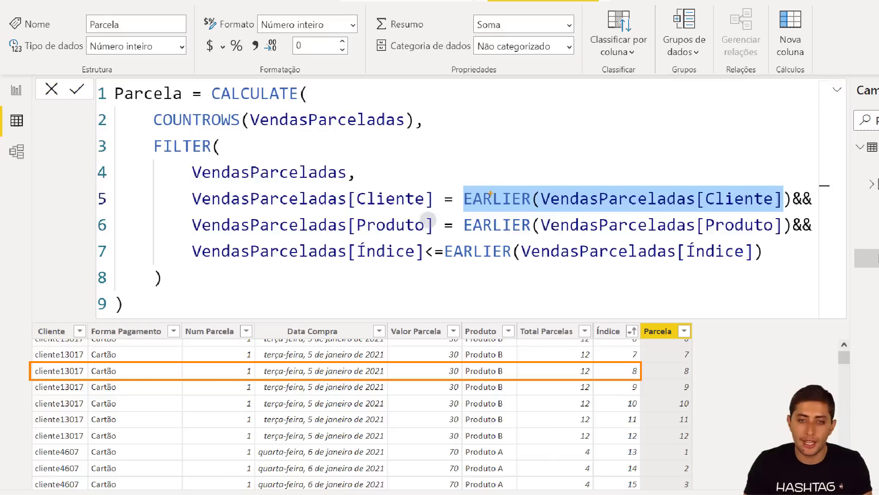
mouse_move(456, 178)
mouse_down()
mouse_move(484, 194)
mouse_move(784, 202)
mouse_move(795, 213)
mouse_up()
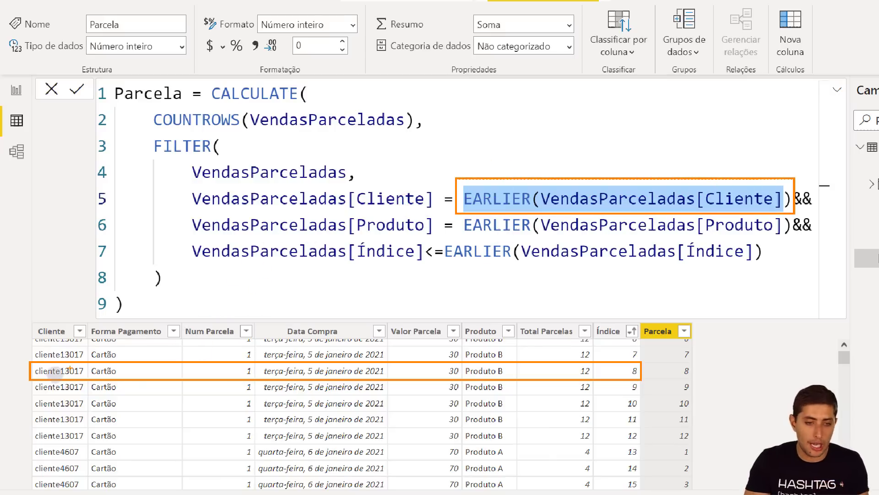
text(t)
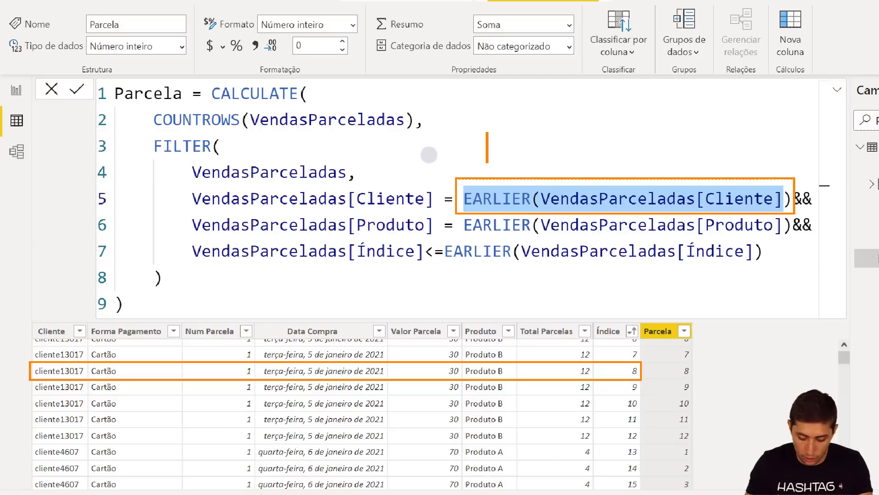
text(Cliente13017)
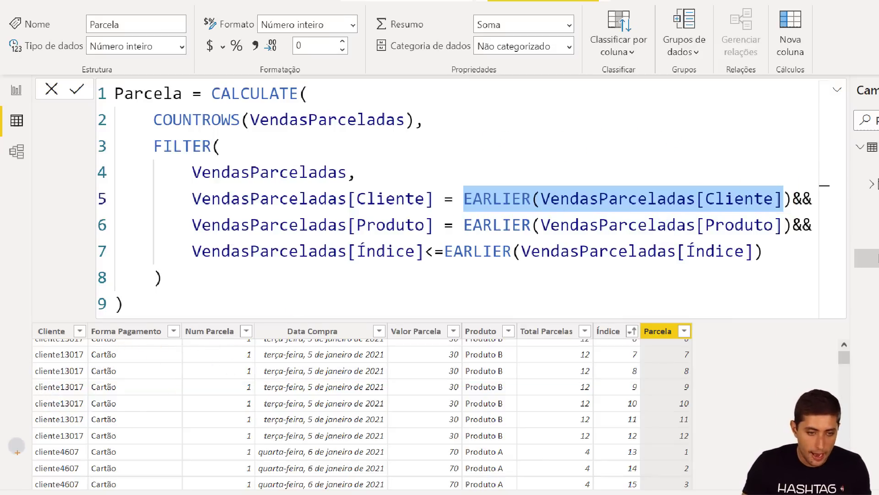
Outline the Índice 13 row and annotate the EARLIER Cliente expression with that row's client identifier.
mouse_move(24, 437)
mouse_down()
mouse_move(645, 448)
mouse_move(644, 459)
mouse_up()
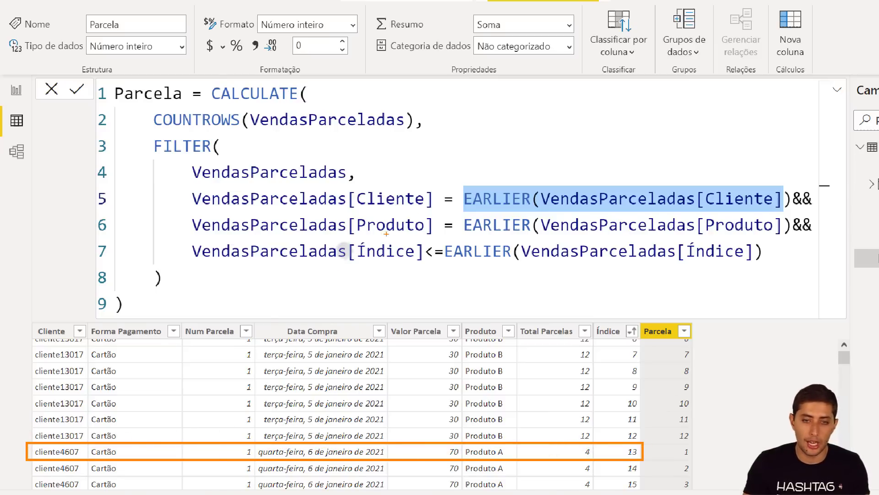
text(Cku)
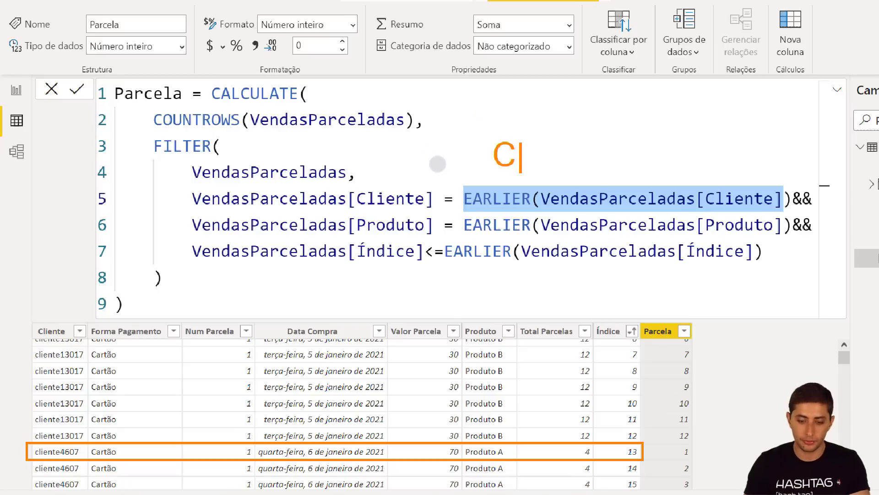
key(BackSpace)
key(BackSpace)
text(liente)
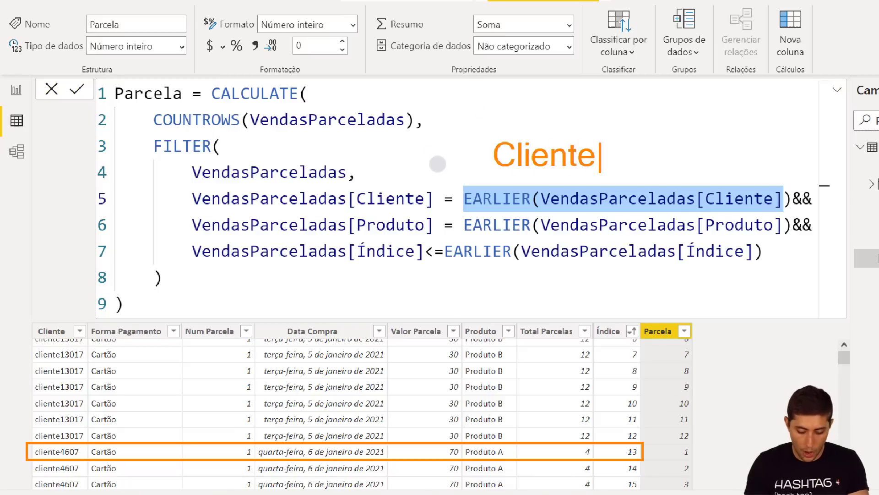
text(4607)
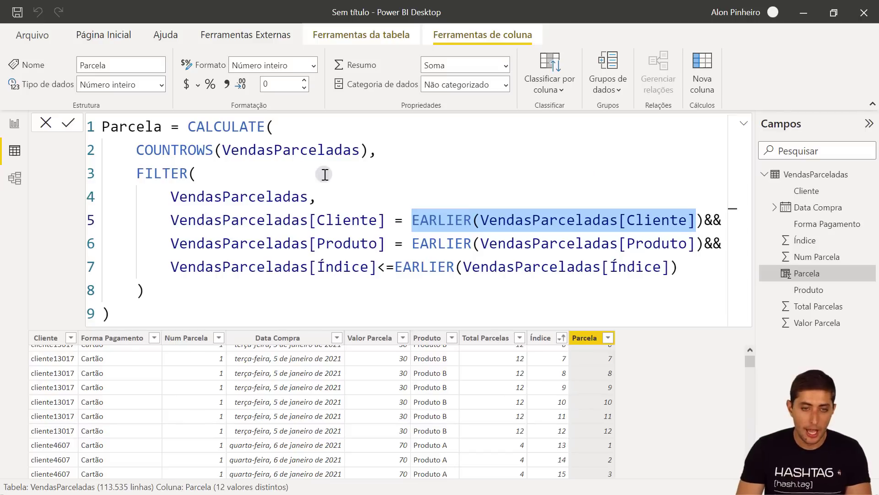
Examine FILTER's VendasParceladas table and Cliente column against the Cliente and Produto values of the first row, clearing the temporary outlines.
click(352, 160)
drag(309, 195, 170, 197)
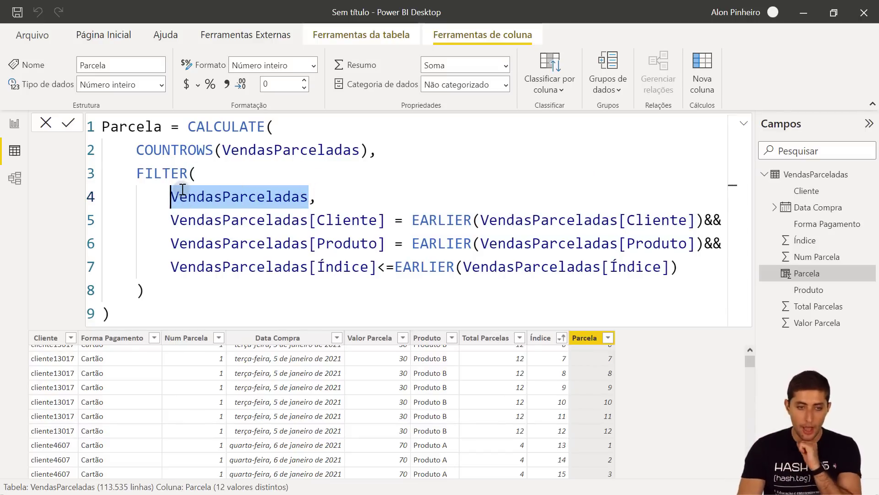
scroll(220, 382, up, 2)
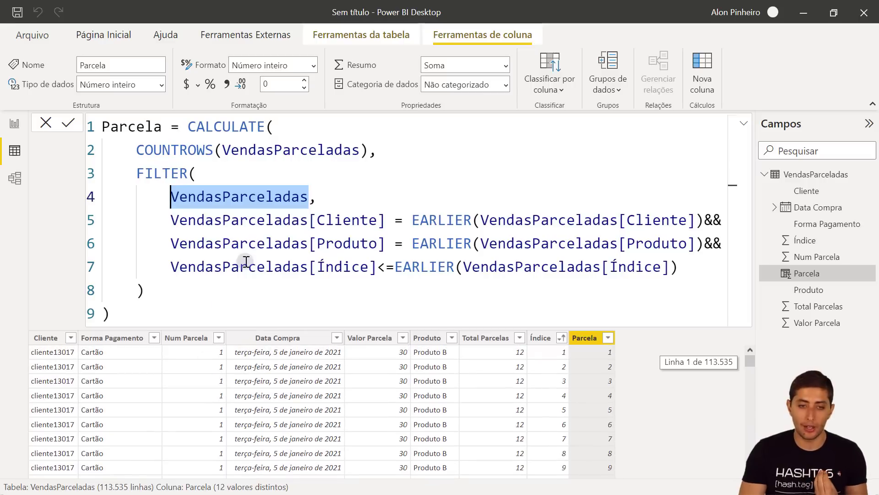
drag(170, 220, 387, 222)
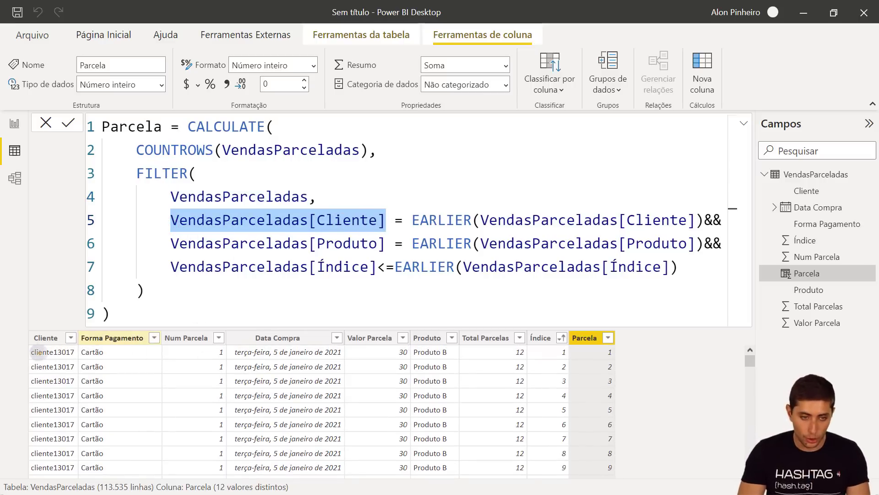
drag(23, 344, 79, 357)
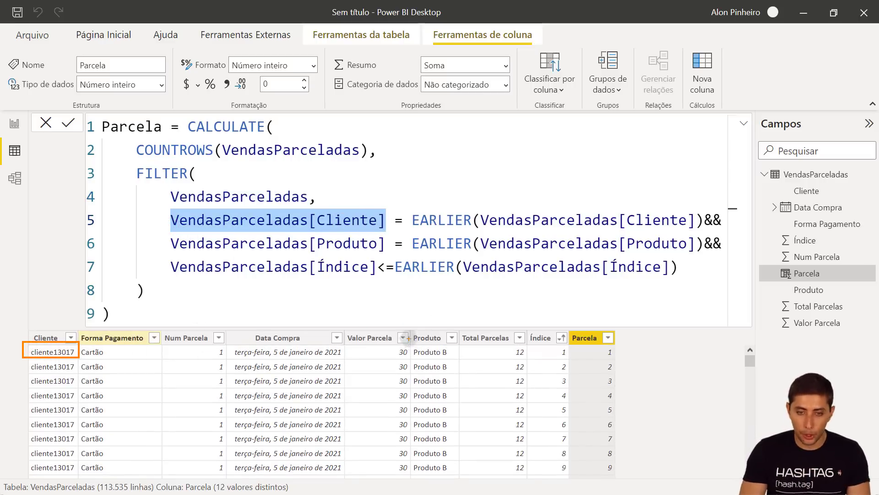
drag(412, 344, 457, 358)
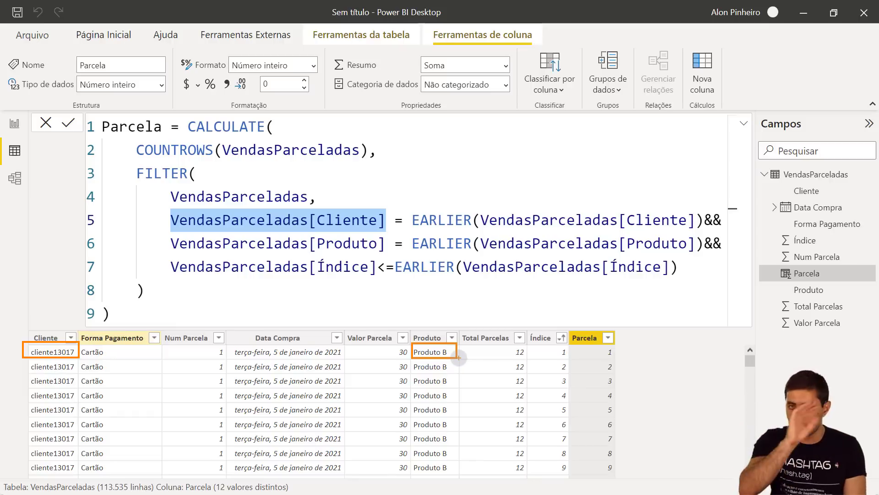
key(ctrl+z)
key(ctrl+z)
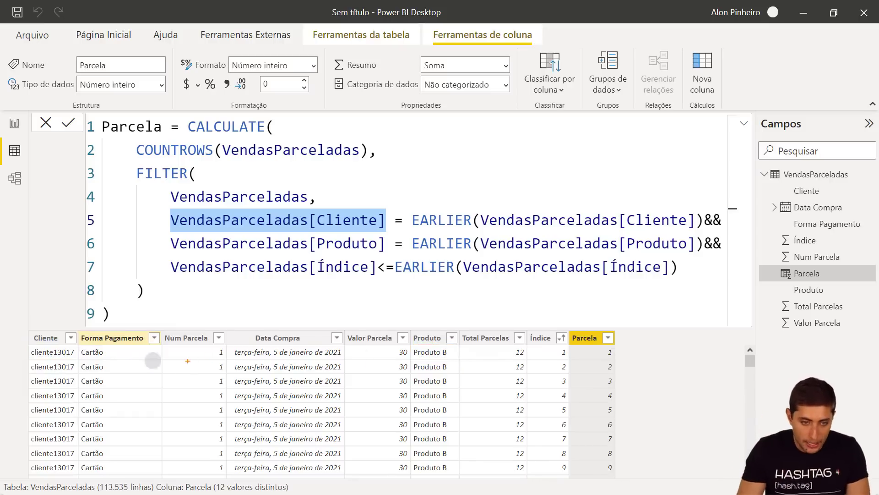
Outline the Índice 4 row and compare its client and product with the formula's Cliente and Produto EARLIER conditions.
mouse_move(23, 387)
mouse_down()
mouse_move(225, 408)
mouse_move(439, 414)
mouse_move(618, 401)
mouse_up()
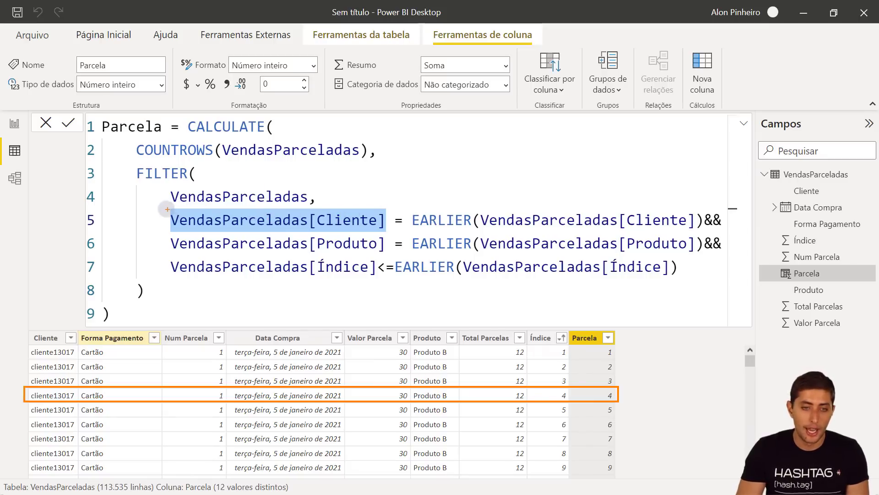
drag(163, 205, 324, 232)
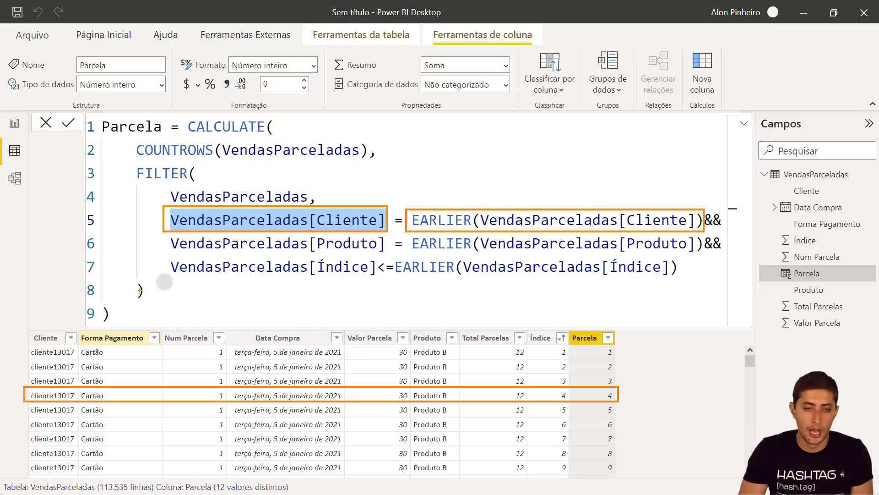
mouse_move(164, 233)
mouse_down()
mouse_move(374, 297)
mouse_move(387, 258)
mouse_move(433, 249)
mouse_move(614, 263)
mouse_move(706, 257)
mouse_up()
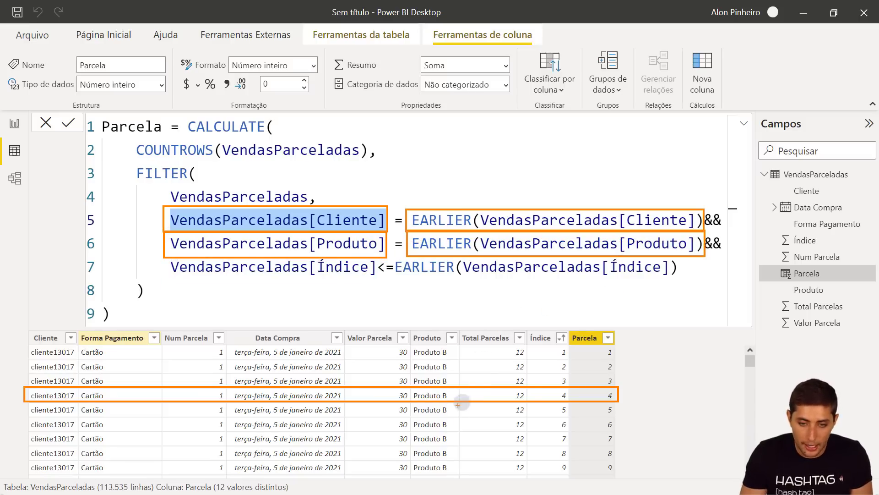
drag(451, 388, 471, 365)
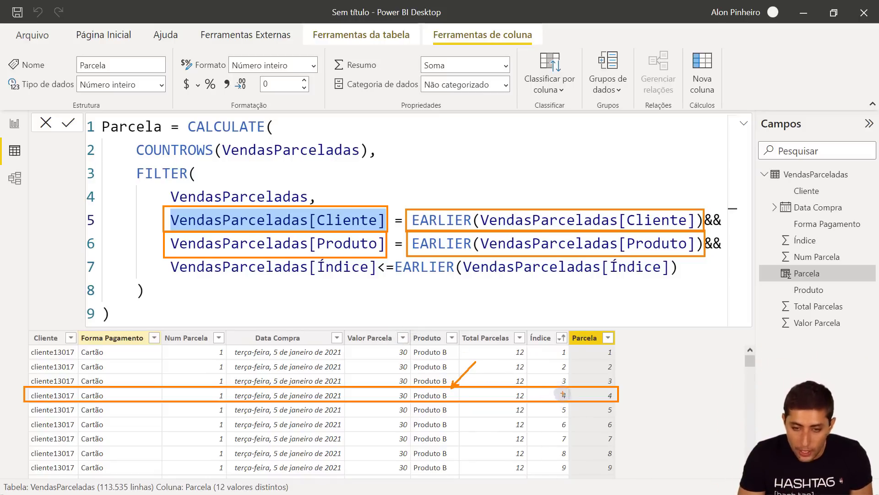
Compare Índice values 1 to 4 with the formula's Índice <= EARLIER condition, and clear all on-screen annotations.
mouse_move(550, 400)
mouse_down()
mouse_move(569, 398)
mouse_move(571, 382)
mouse_up()
key(ctrl+z)
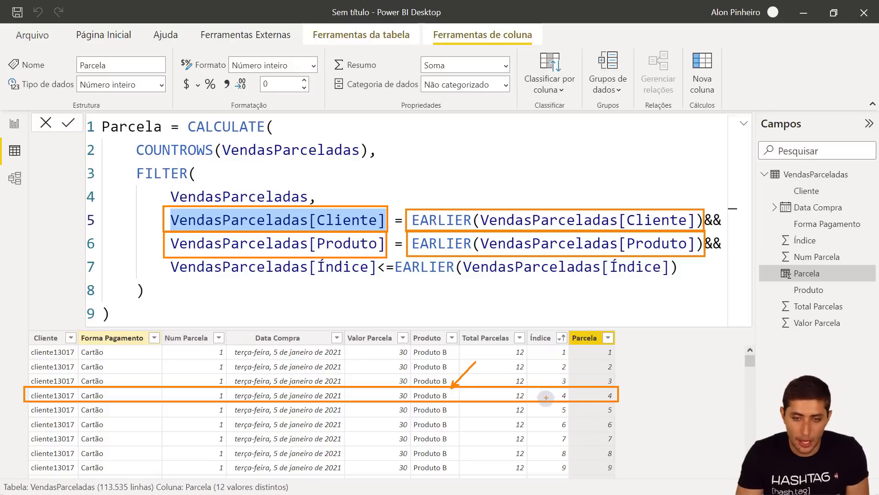
mouse_move(527, 399)
mouse_down()
mouse_move(566, 388)
mouse_move(571, 345)
mouse_up()
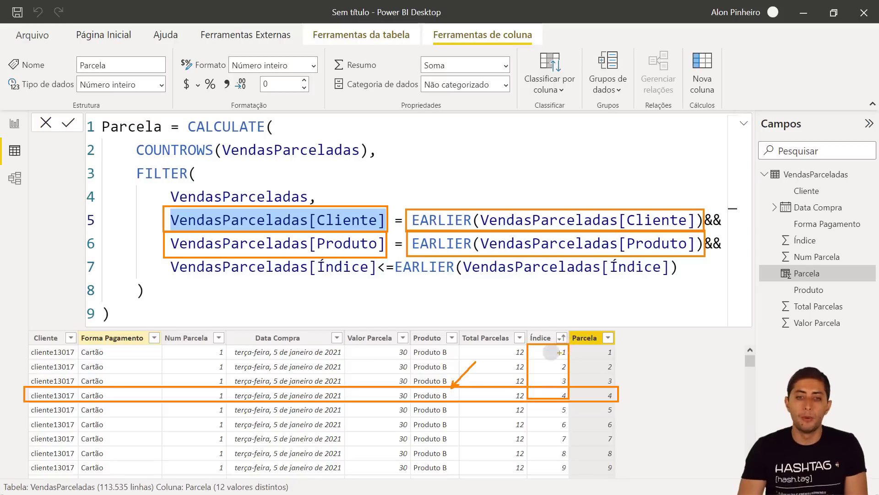
key(ctrl+z)
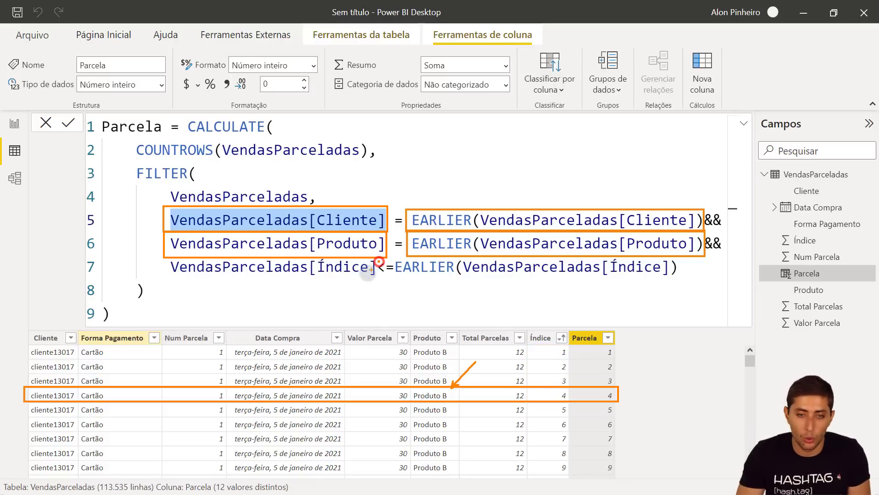
mouse_move(160, 256)
mouse_down()
mouse_move(683, 291)
mouse_move(681, 283)
mouse_up()
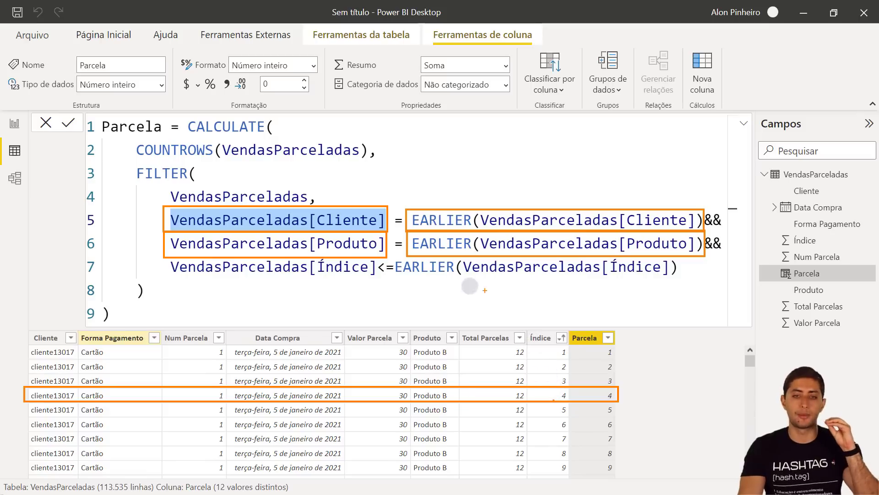
mouse_move(376, 258)
mouse_down()
mouse_move(527, 286)
mouse_move(687, 278)
mouse_up()
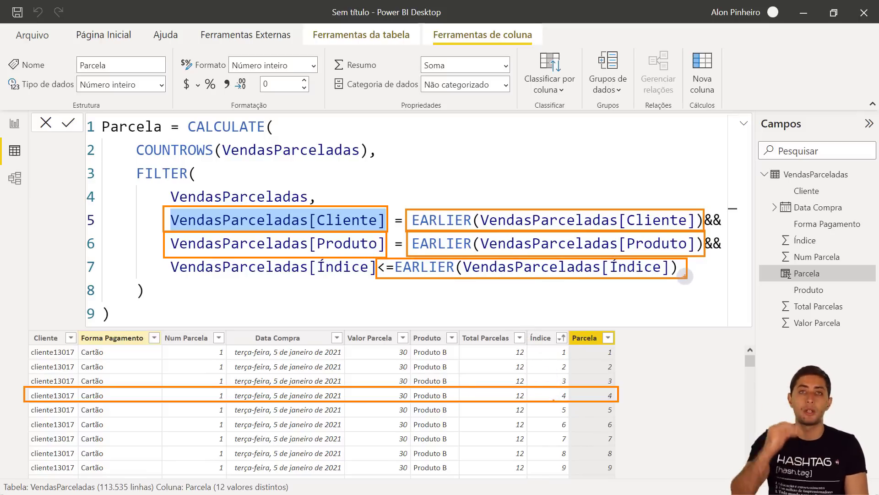
key(Escape)
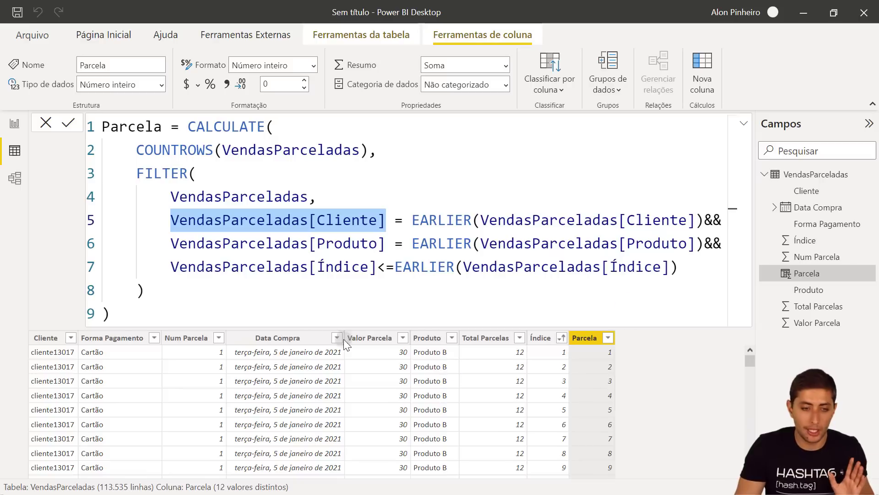
Find the six-installment Produto C purchase further down the table and outline its Índice 29 row.
scroll(347, 401, down, 8)
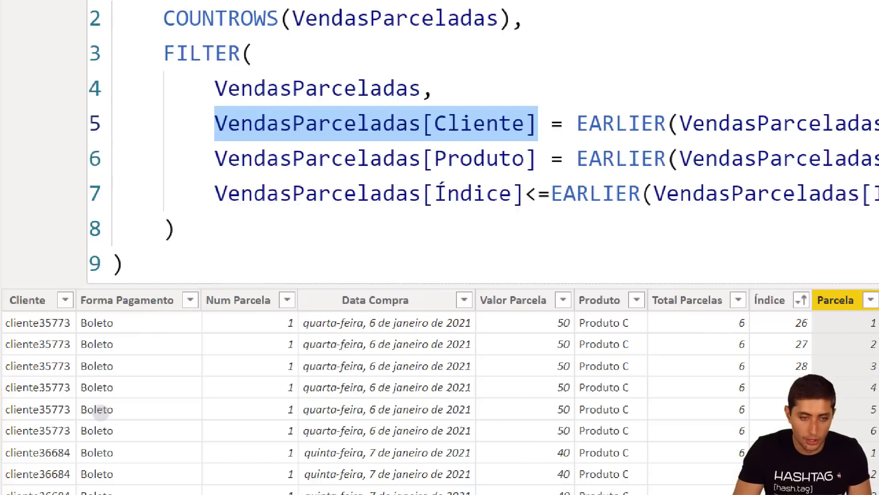
key(ctrl+2)
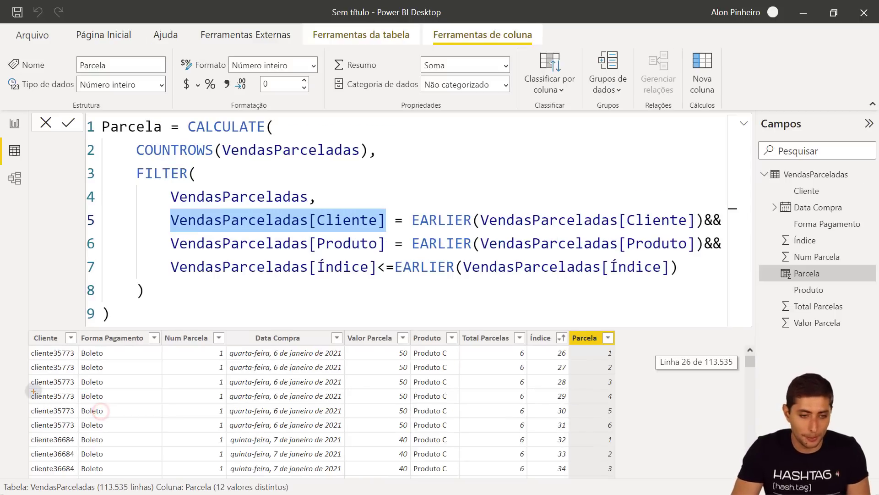
mouse_move(56, 400)
mouse_down()
mouse_move(30, 389)
mouse_move(556, 421)
mouse_move(623, 405)
mouse_up()
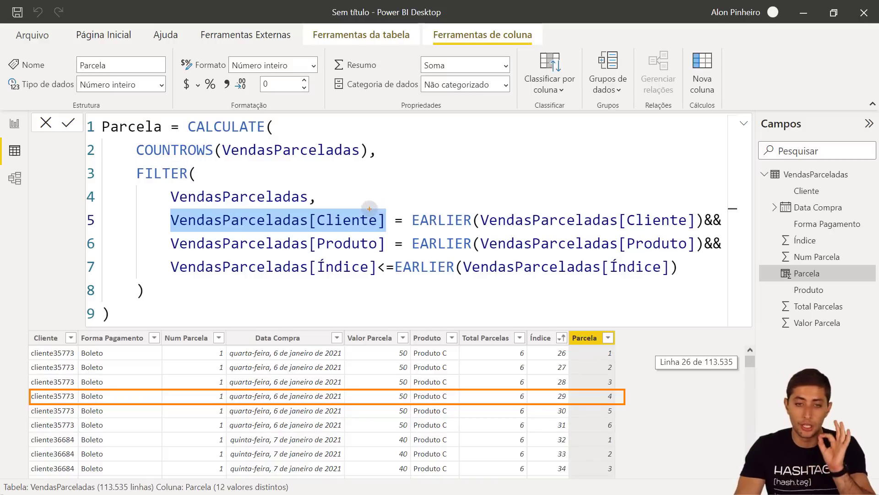
Outline the formula's Cliente, Produto and Índice EARLIER expressions to relate them to the Índice 29 row, and clear the annotations.
mouse_move(409, 202)
mouse_down()
mouse_move(616, 231)
mouse_move(711, 232)
mouse_move(703, 232)
mouse_up()
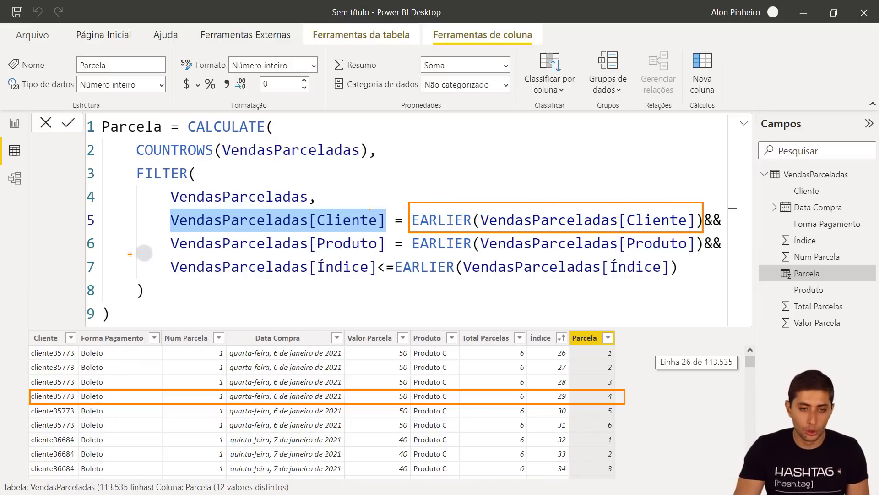
mouse_move(406, 234)
mouse_down()
mouse_move(445, 250)
mouse_move(712, 256)
mouse_up()
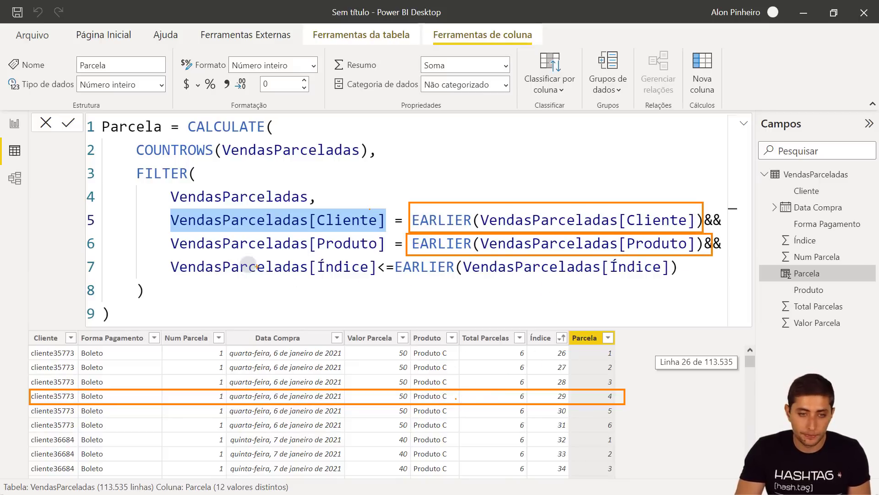
mouse_move(394, 253)
mouse_down()
mouse_move(645, 298)
mouse_move(687, 283)
mouse_up()
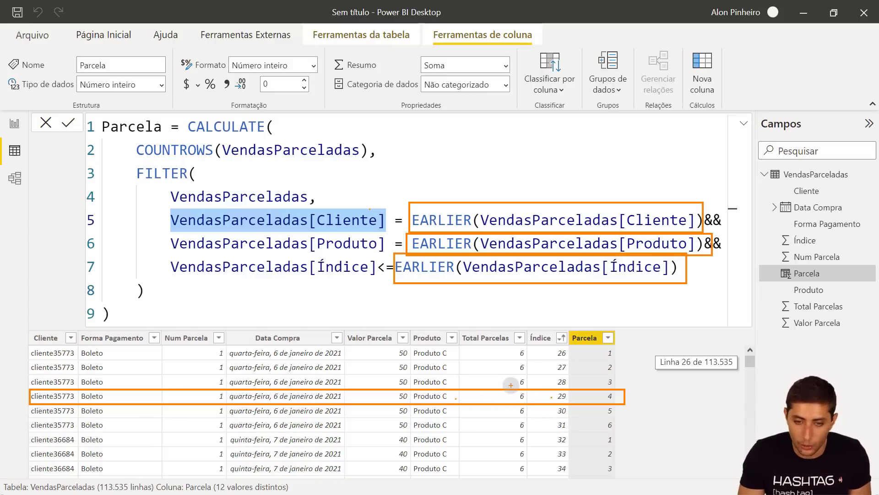
key(Escape)
Check the Parcela values of the Índice 29, 30 and 31 rows, and return to the first rows of the table.
click(590, 399)
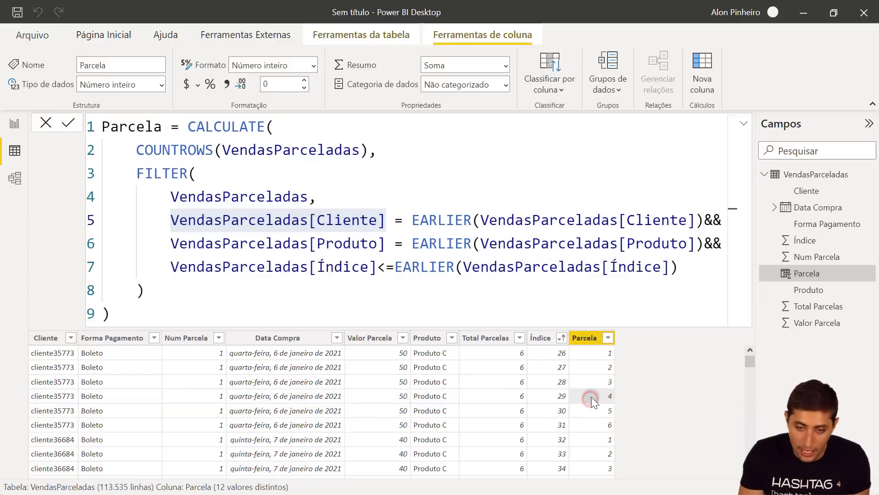
click(601, 412)
click(607, 426)
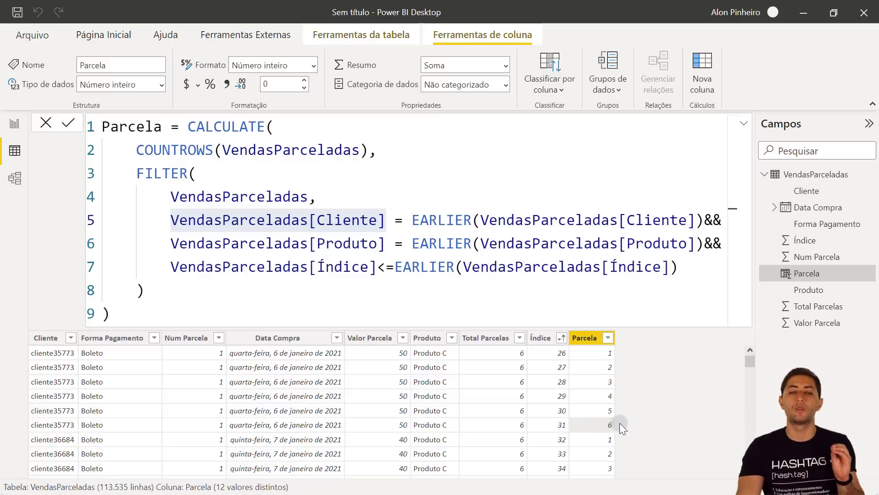
scroll(607, 397, up, 6)
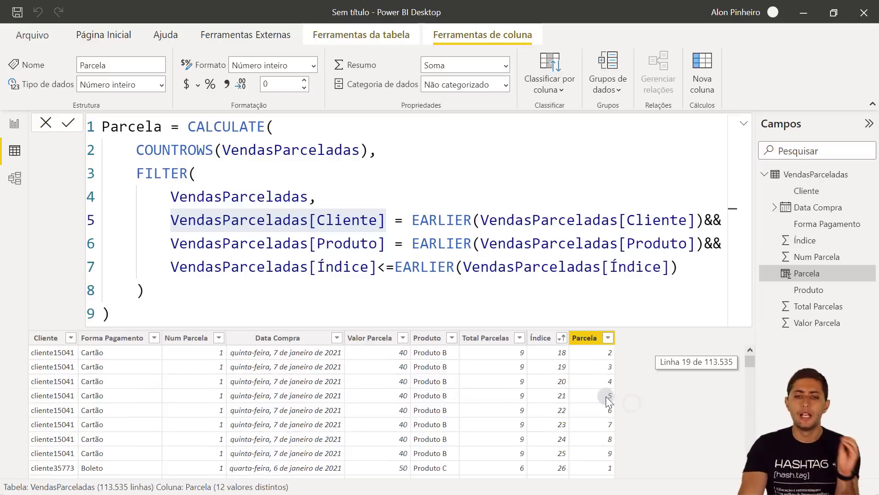
scroll(608, 364, up, 2)
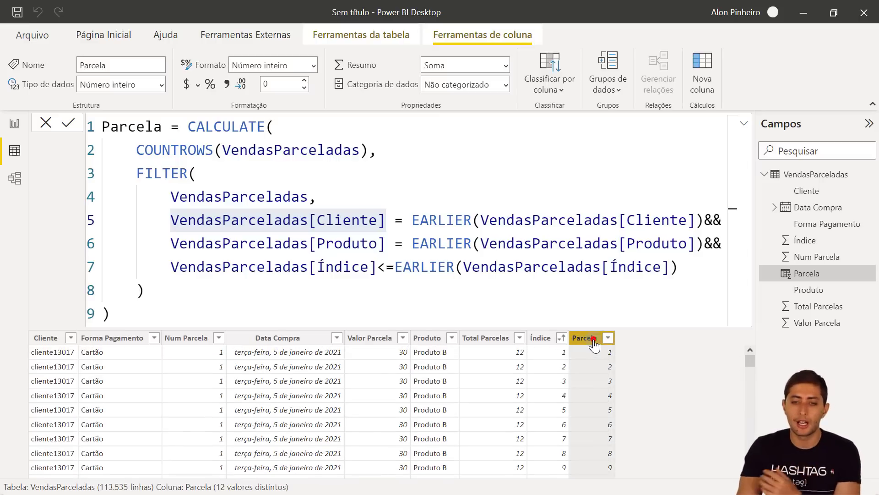
Review the Parcela column against its full formula, highlighting the EARLIER function in the Cliente condition.
click(739, 123)
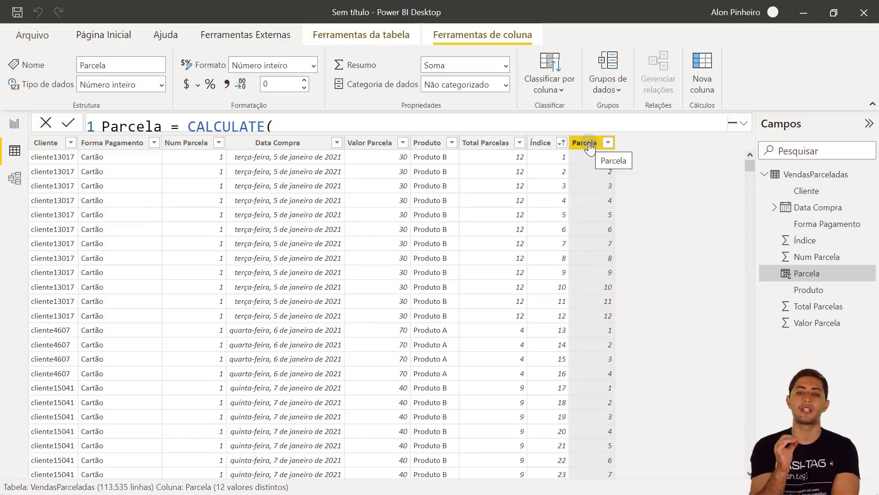
click(744, 123)
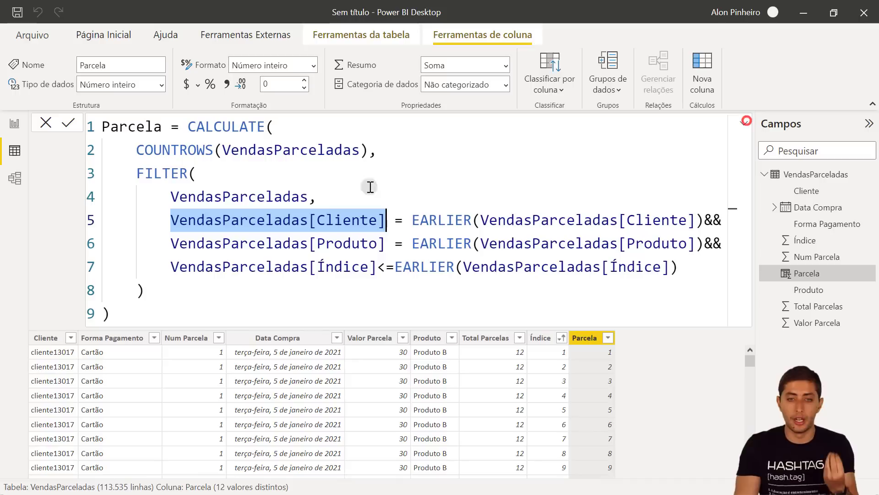
double_click(418, 219)
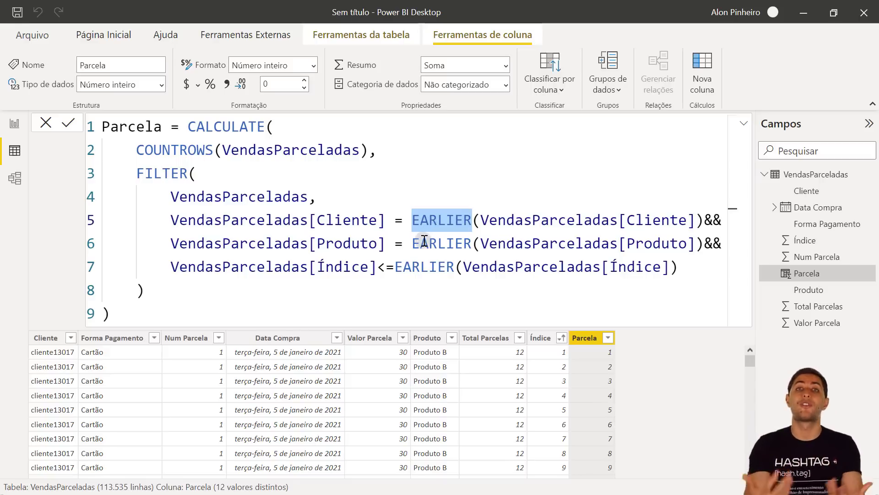
click(426, 313)
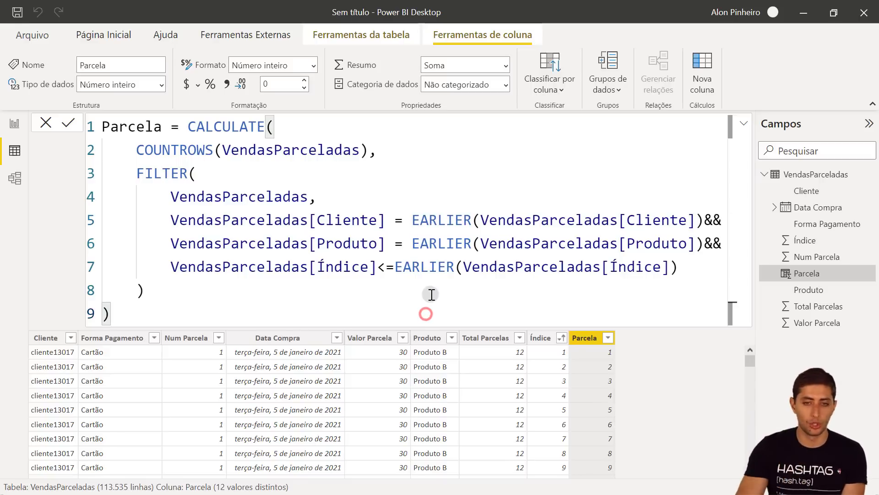
click(702, 364)
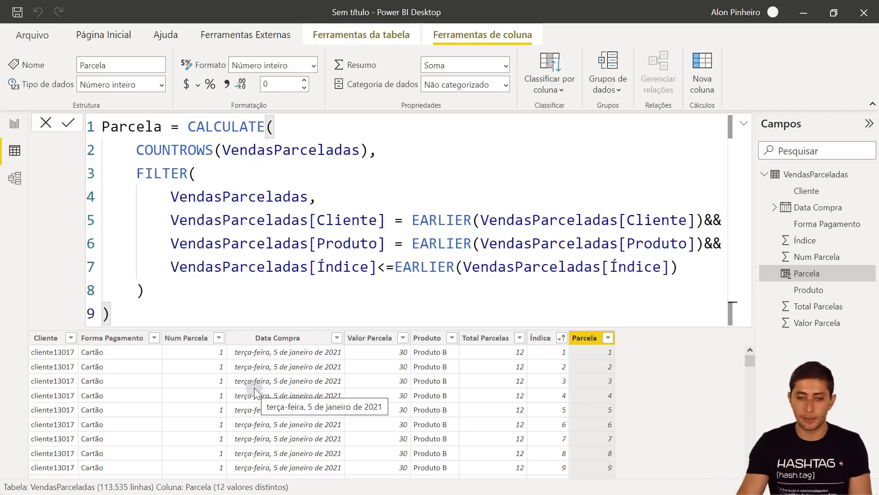
Collapse the Parcela formula and add a new calculated column named Mês Pagamento to VendasParceladas.
click(744, 124)
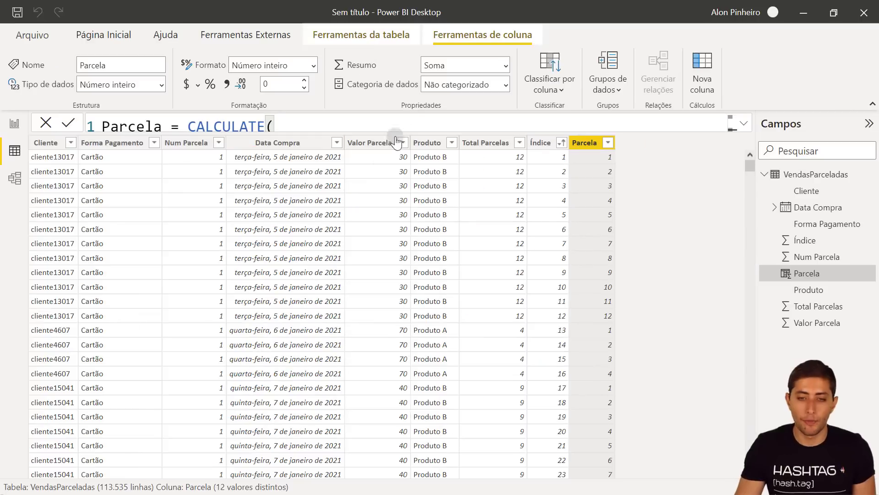
click(704, 82)
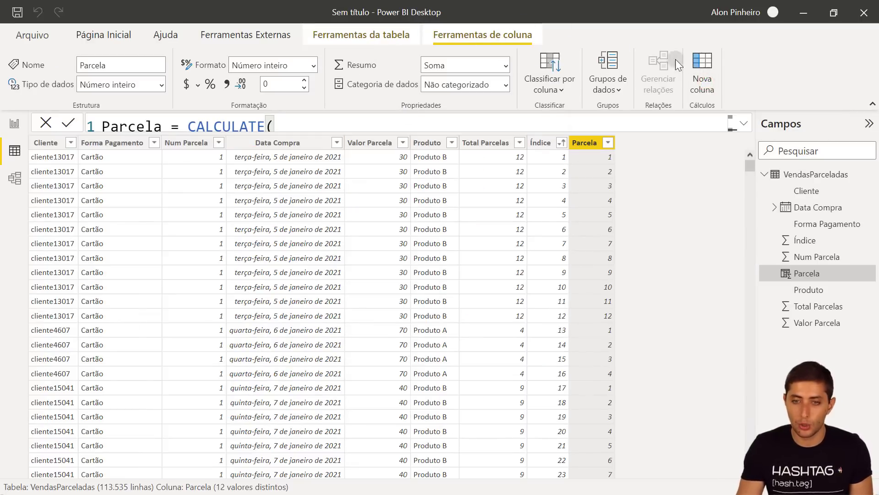
click(693, 82)
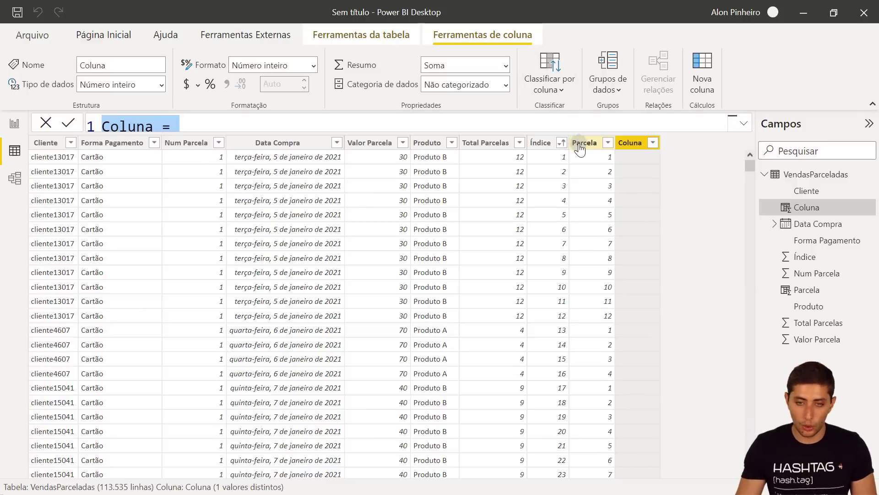
ctrl+scroll(569, 126, up, 1)
text(Mê)
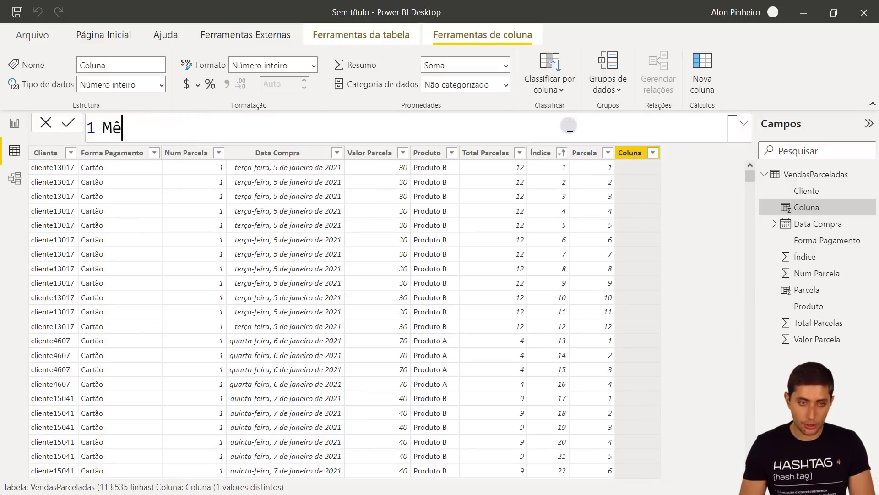
text(s Pagamento)
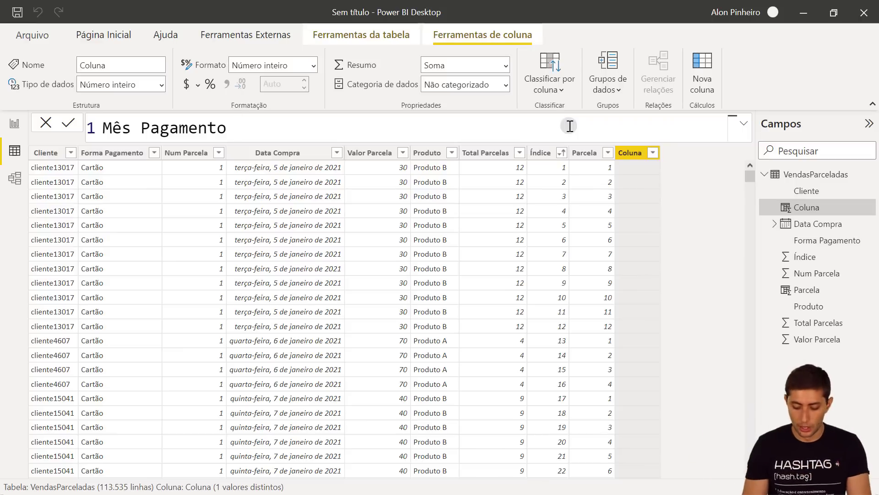
text(=)
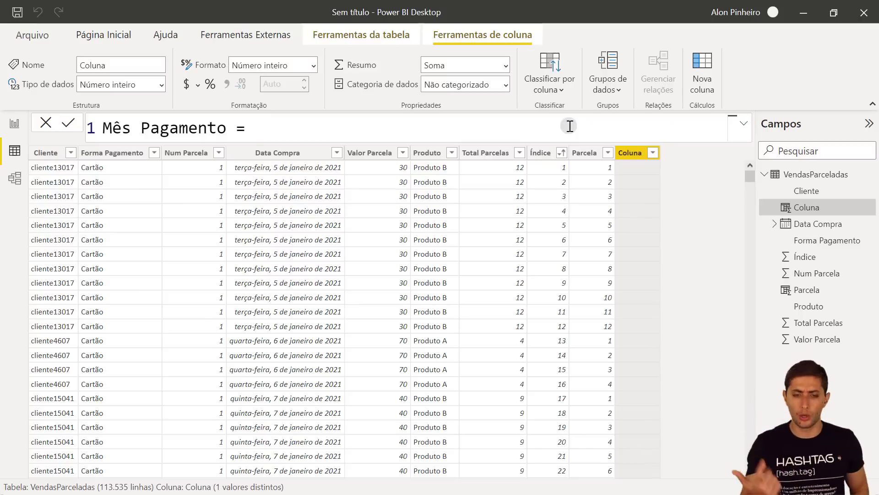
Begin the Mês Pagamento formula with DATE, using YEAR(VendasParceladas[Data Compra]) as the year argument.
text(date)
key(Tab)
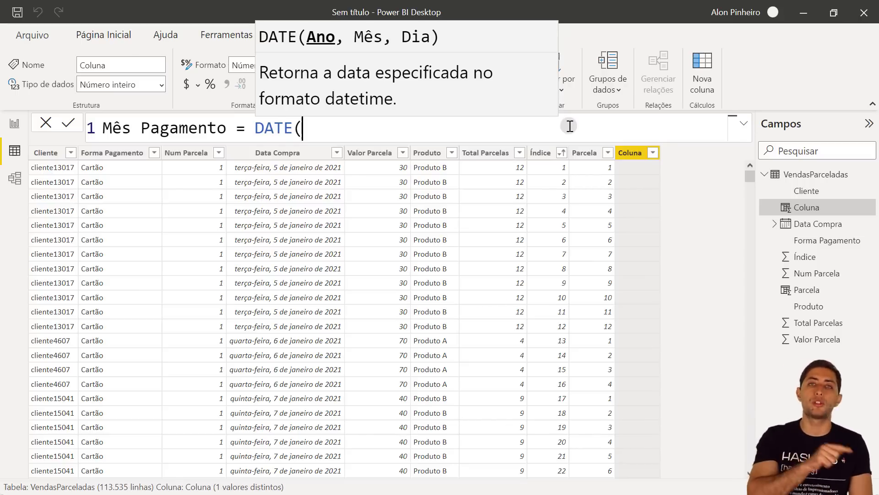
text(year)
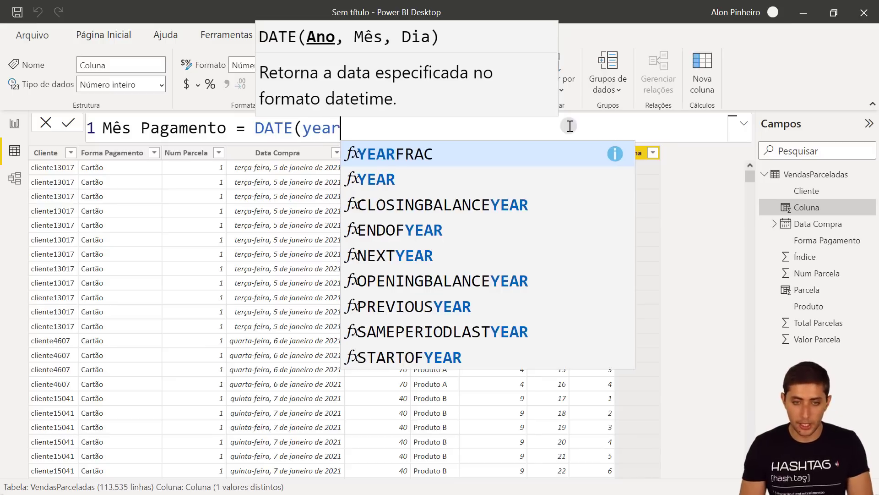
key(Down)
key(Tab)
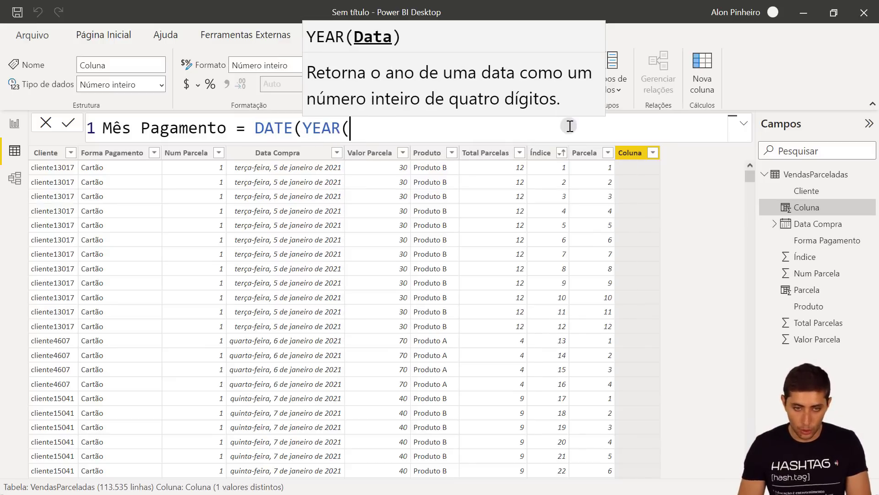
text(data com)
key(Tab)
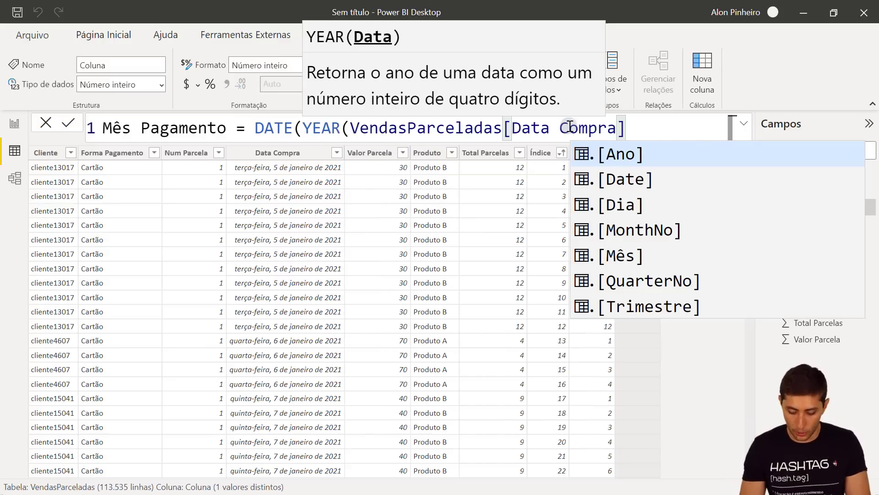
text())
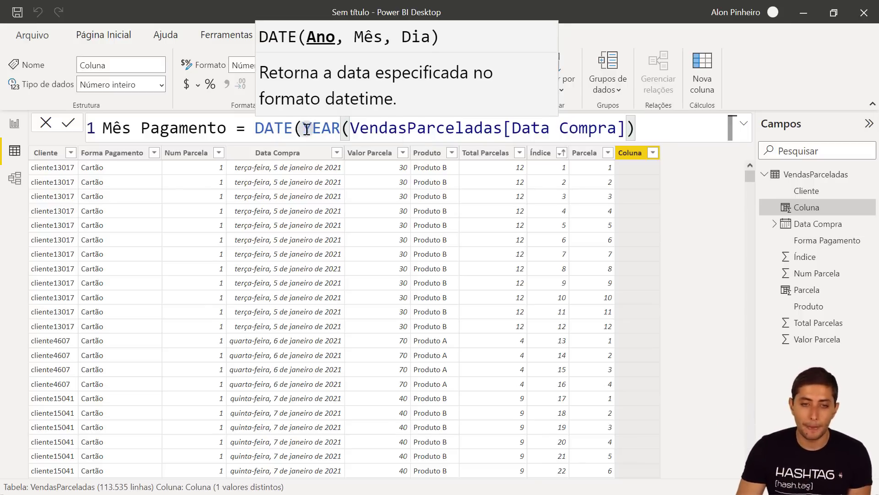
Highlight the YEAR(VendasParceladas[Data Compra]) expression to examine DATE's year argument, and clear the selection.
drag(306, 129, 658, 132)
click(658, 132)
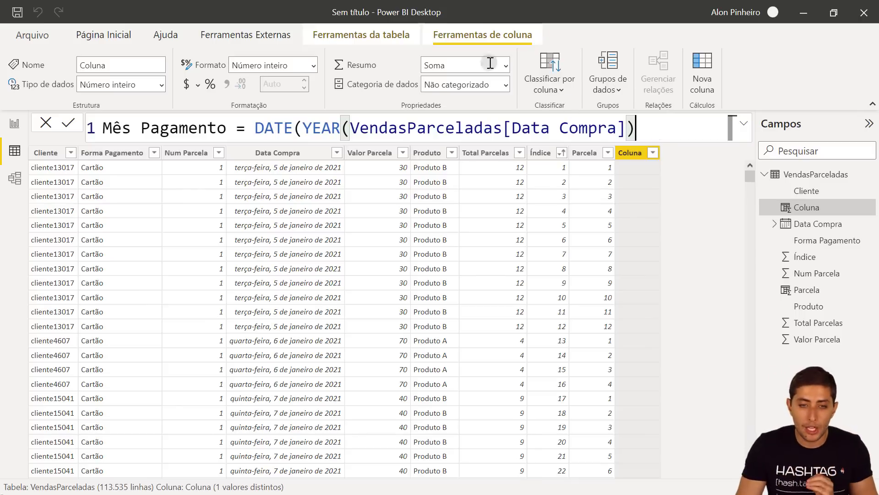
drag(298, 128, 657, 117)
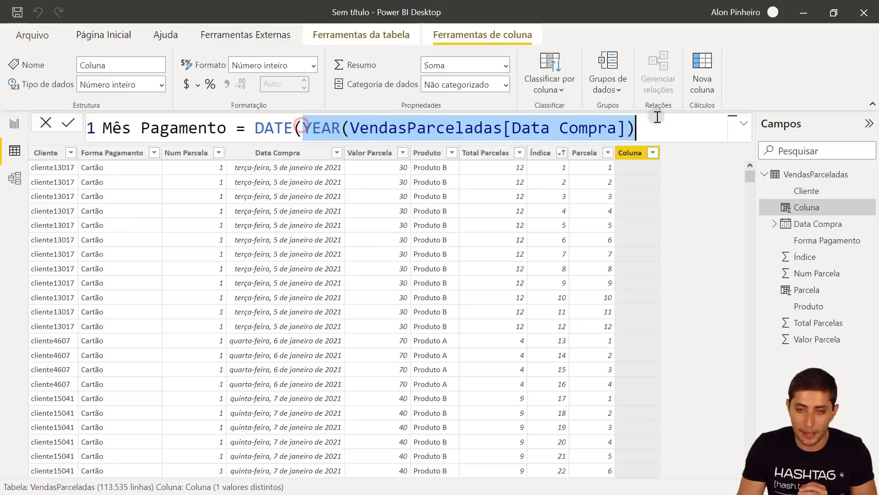
click(655, 127)
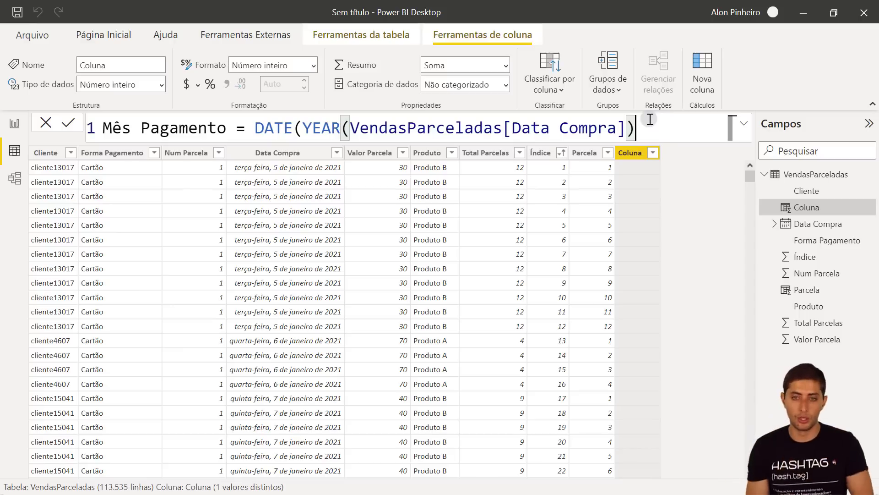
Enter MONTH(VendasParceladas[Data Compra]) as the month argument of the DATE function.
text(,)
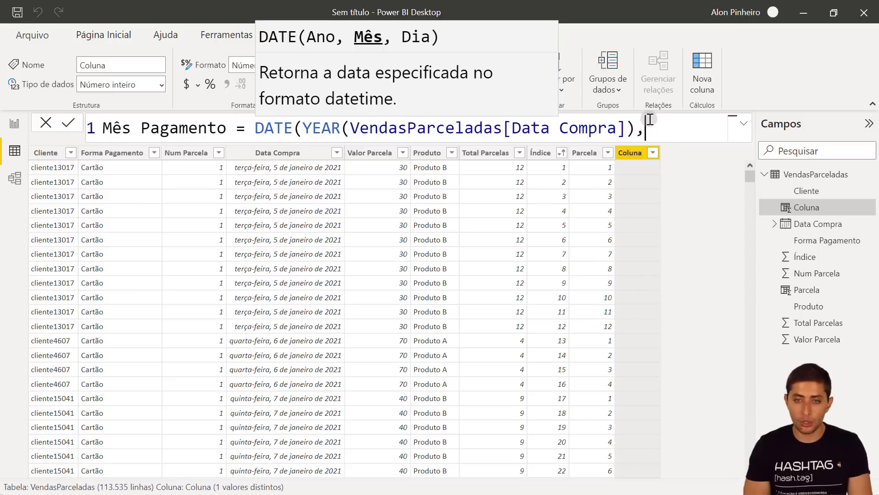
text(th)
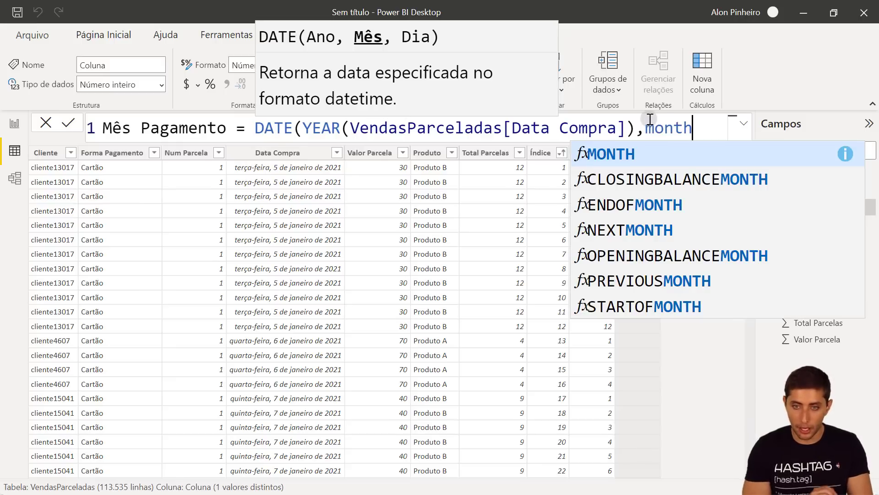
key(Tab)
text(da)
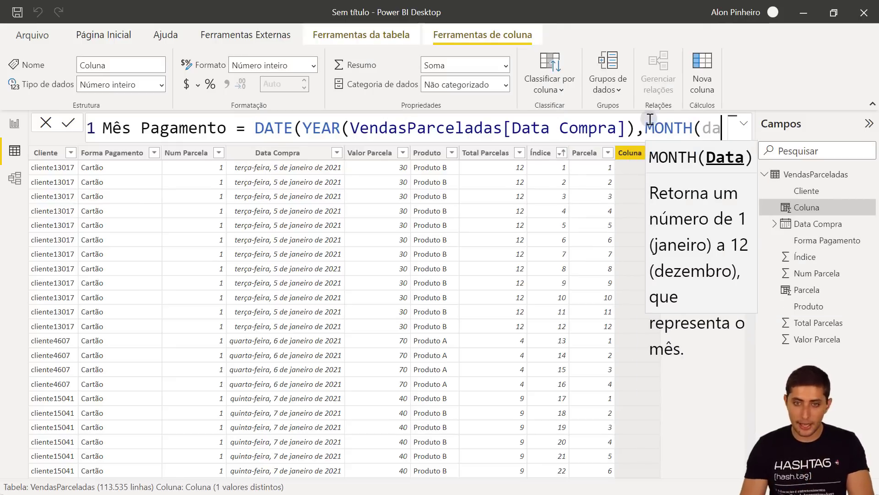
text(ta compra)
key(Tab)
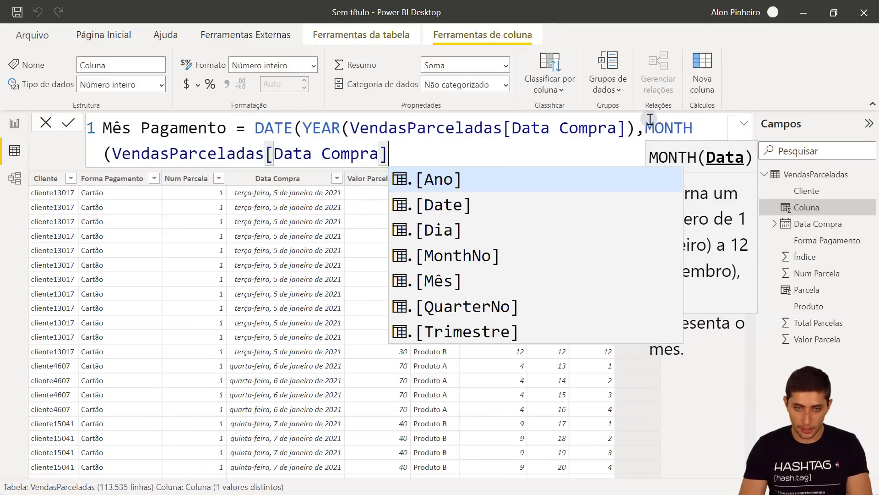
text(),)
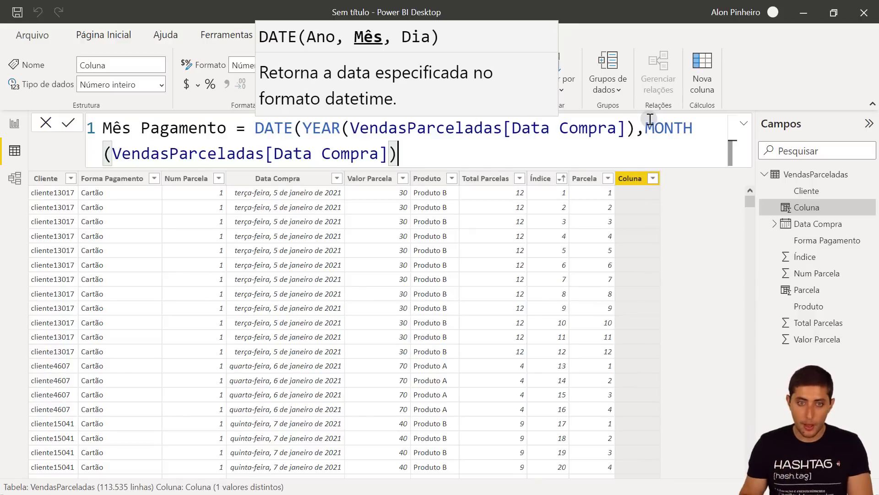
Add VendasParceladas[Parcela] to the MONTH expression in DATE's month argument.
text(+)
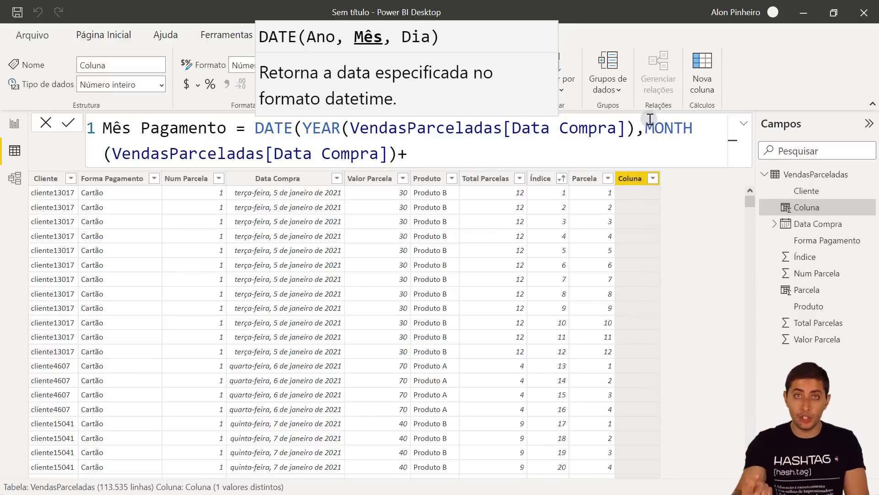
text(parcela)
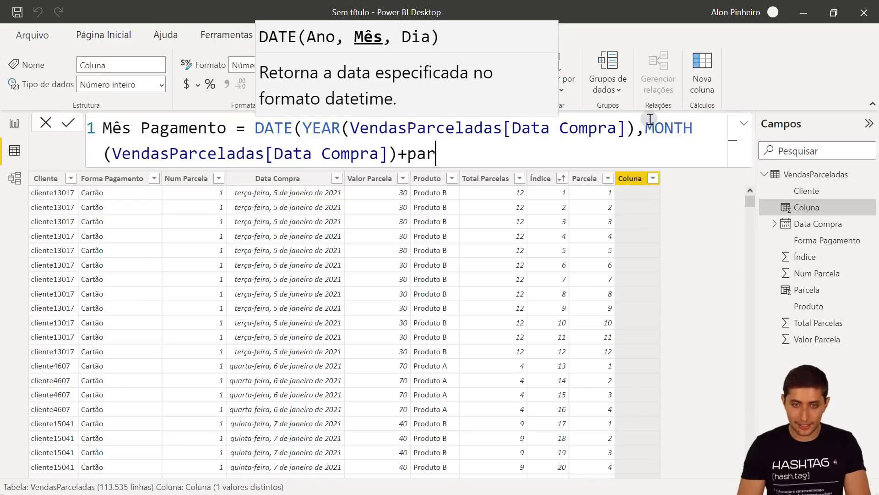
key(Down)
key(Down)
key(Down)
key(Down)
key(Down)
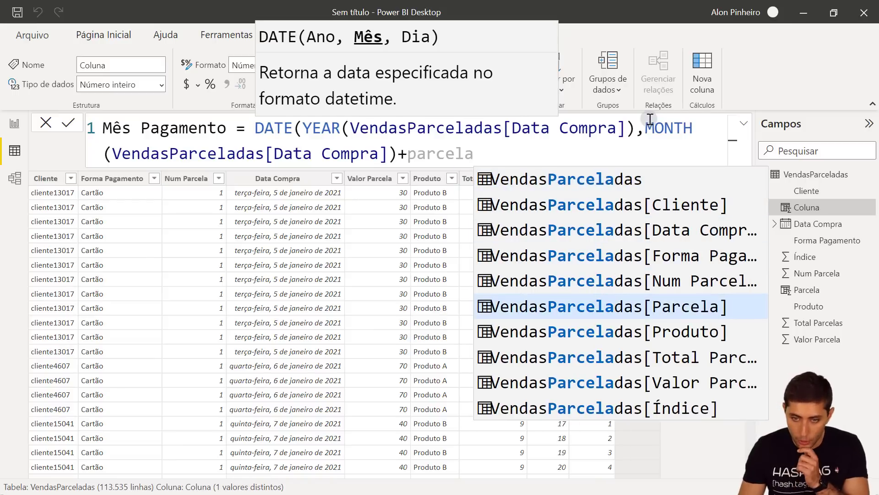
click(627, 306)
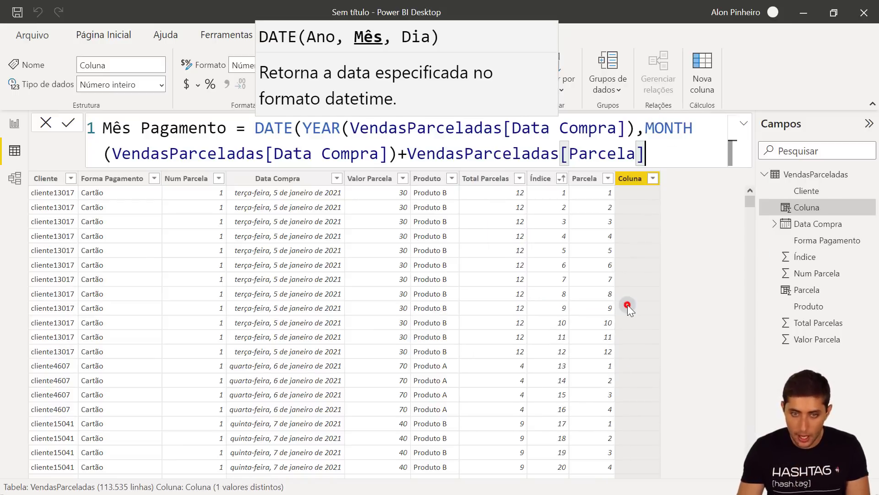
Subtract 1 in DATE's month argument and put the YEAR and MONTH arguments on separate lines of the formula.
text(-1)
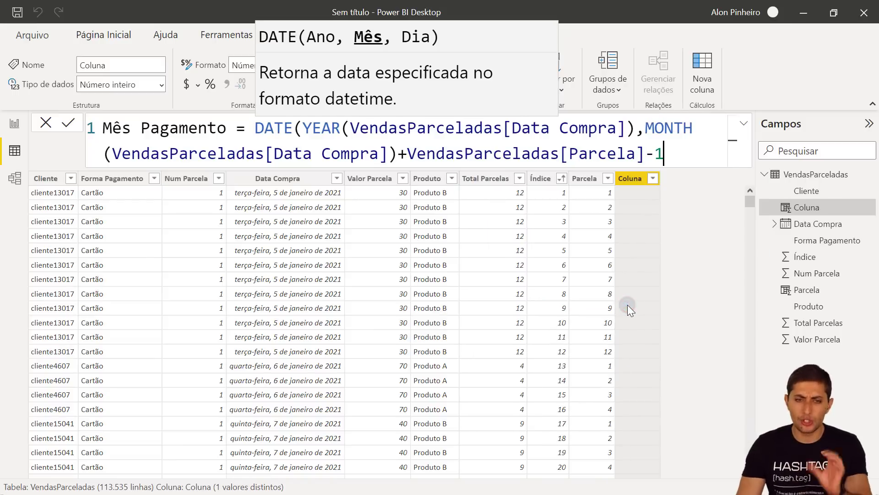
click(303, 129)
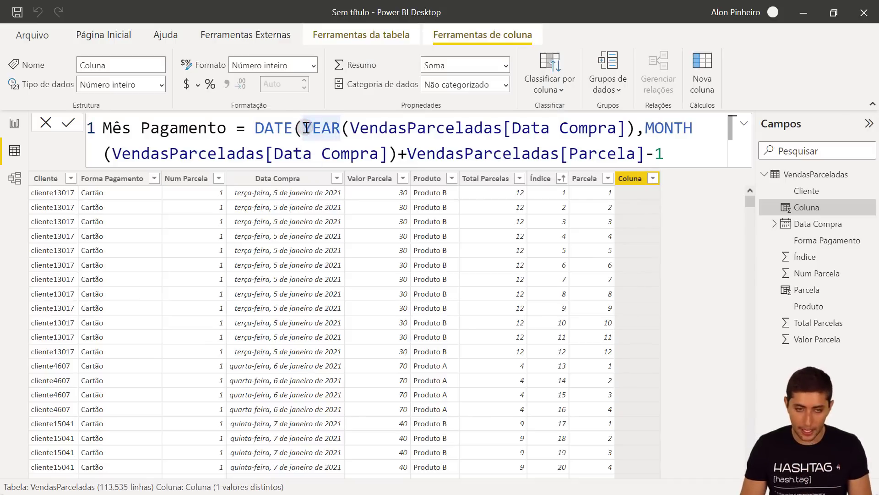
key(shift+Return)
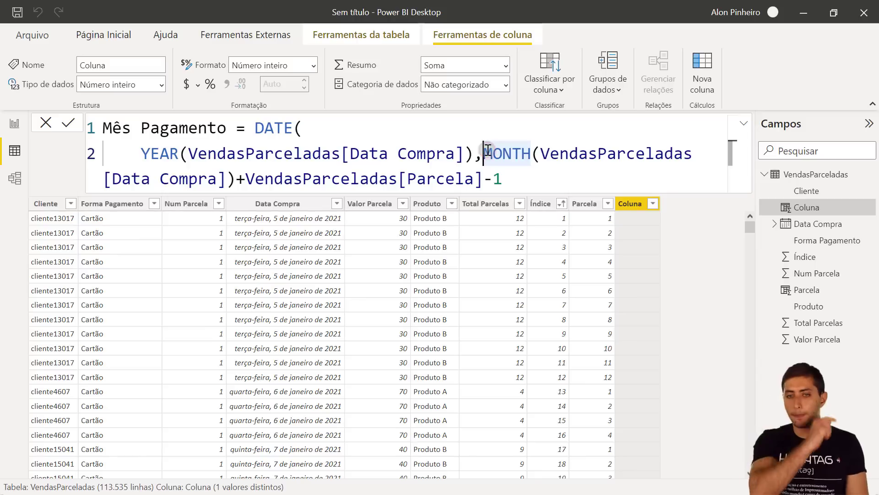
key(shift+Return)
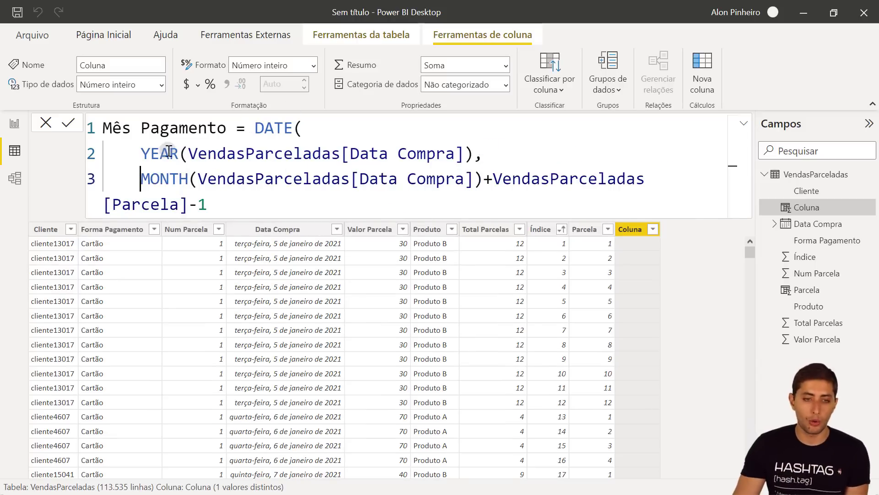
Add 1 as DATE's day argument on its own line, close the function and commit the Mês Pagamento column formula.
drag(140, 153, 472, 151)
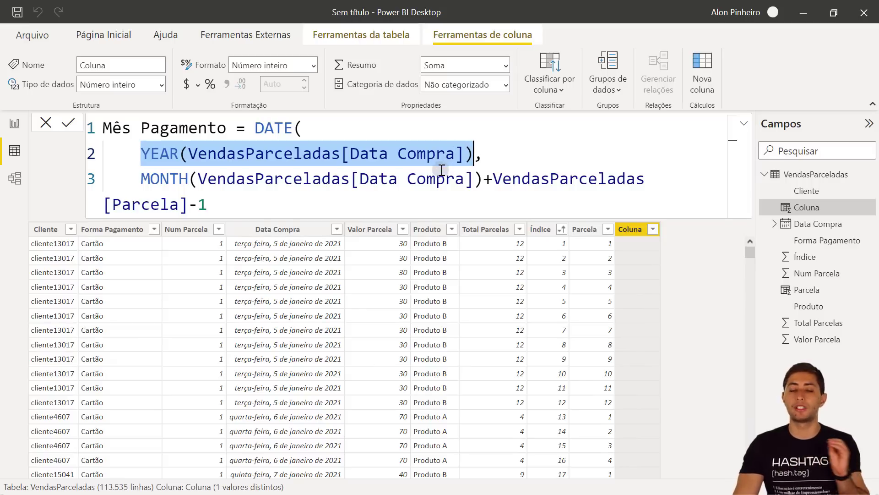
drag(141, 180, 190, 205)
click(205, 203)
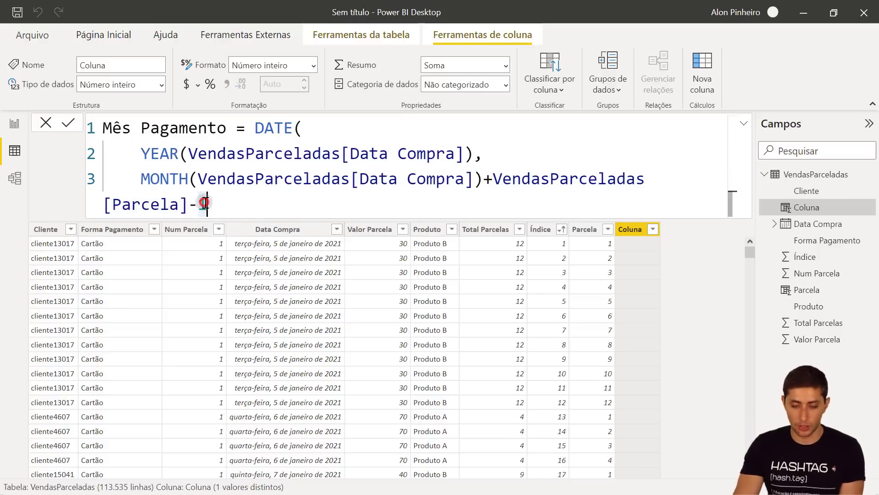
text(,)
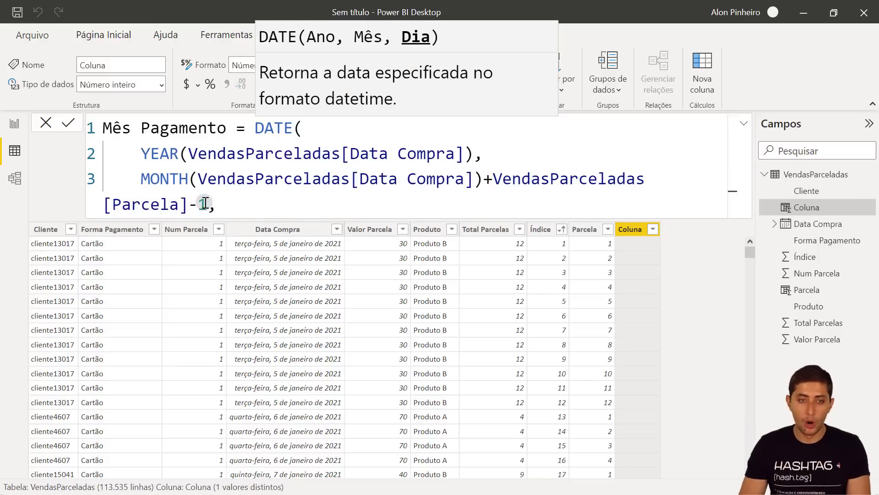
key(shift+Return)
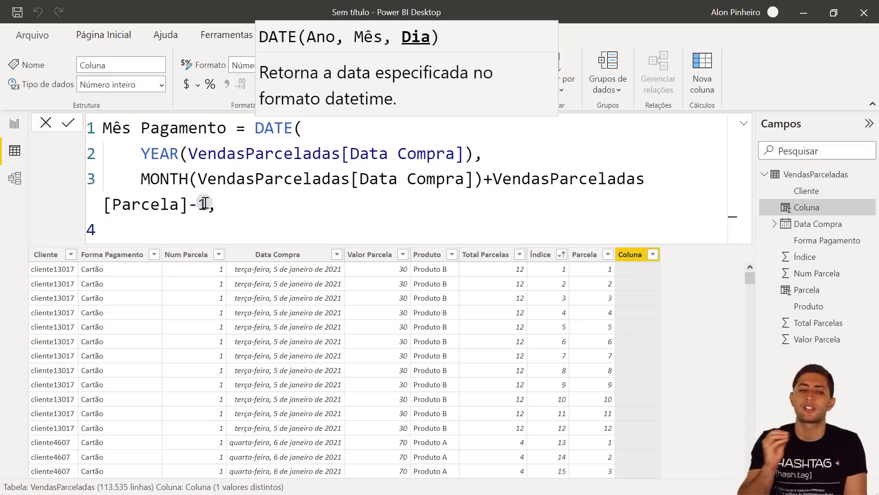
text(1)
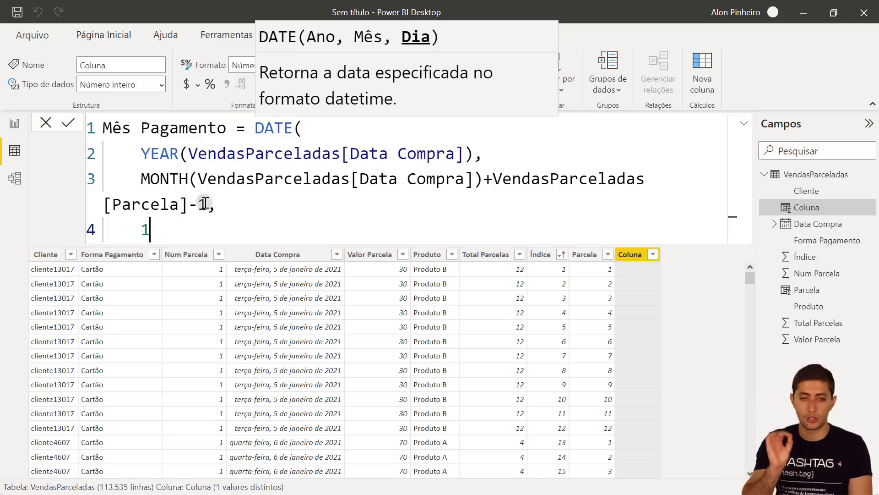
key(shift+Return)
text())
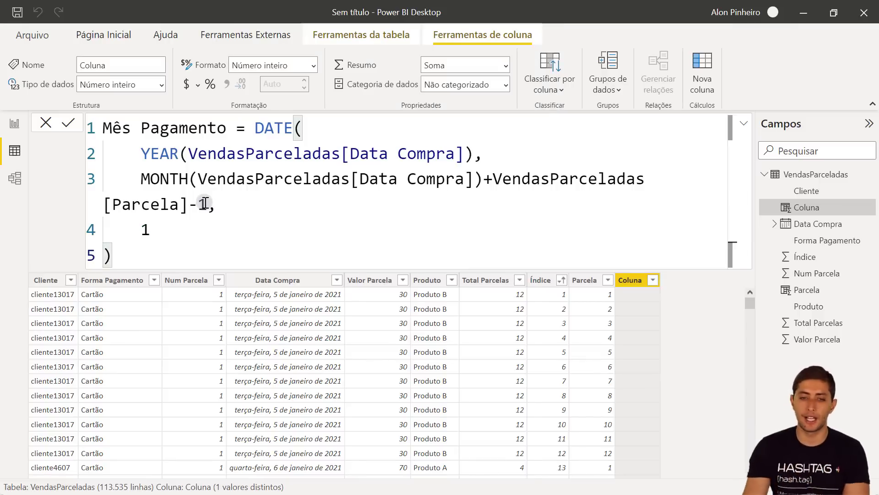
key(Return)
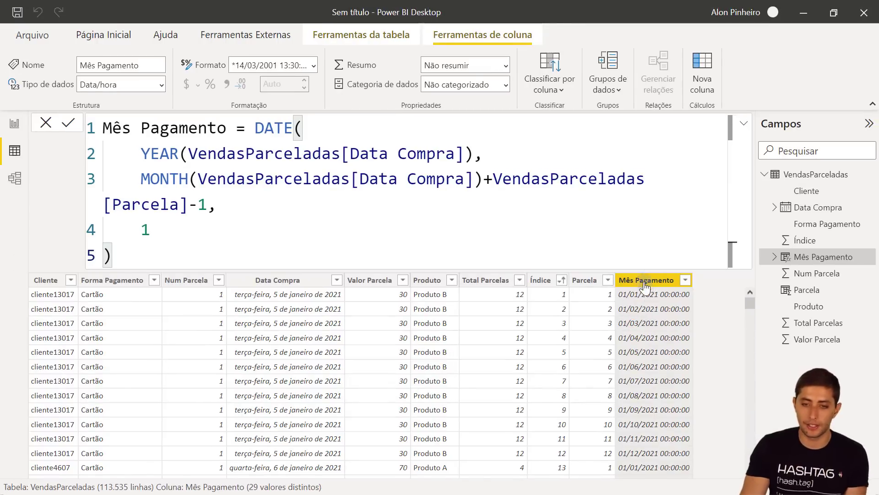
click(362, 79)
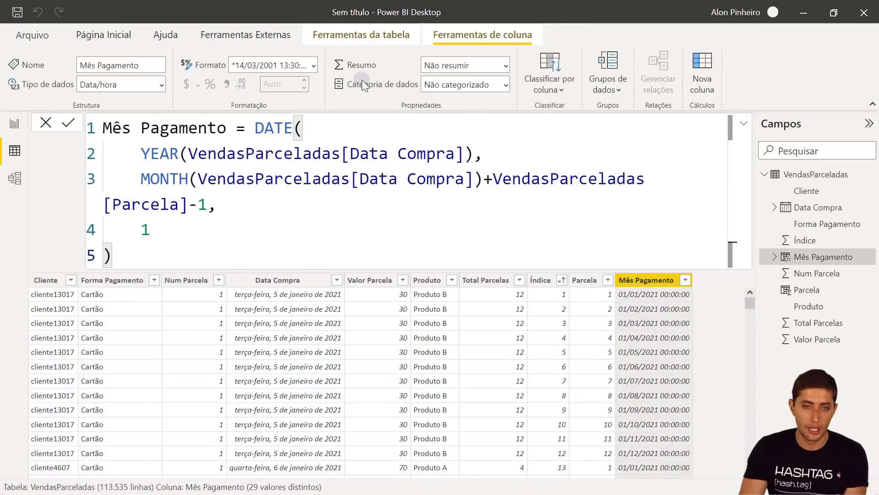
click(275, 69)
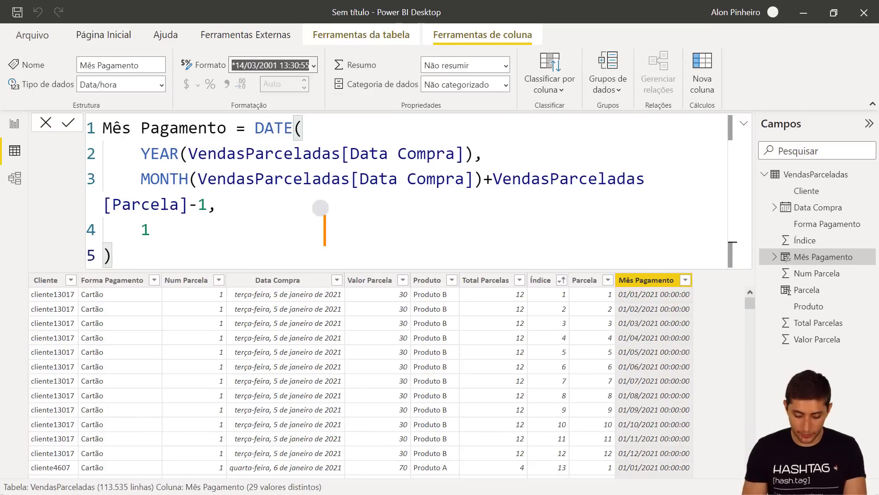
text(mmm)
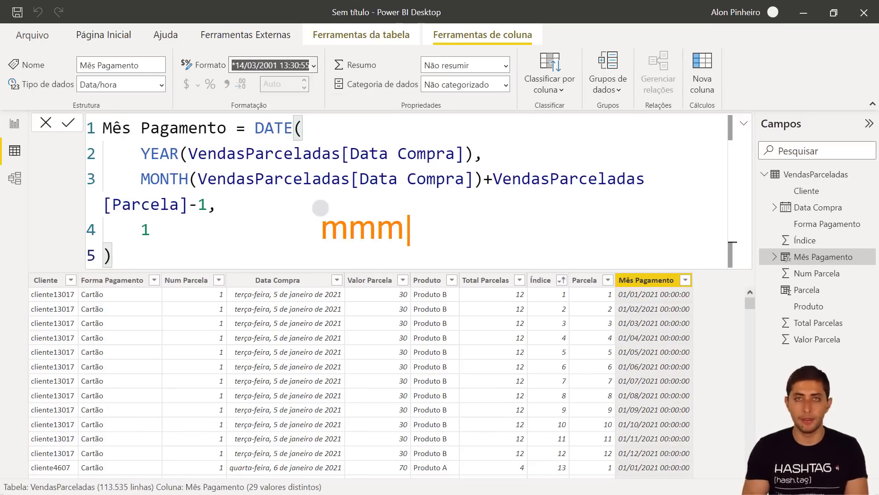
text(/yyyy)
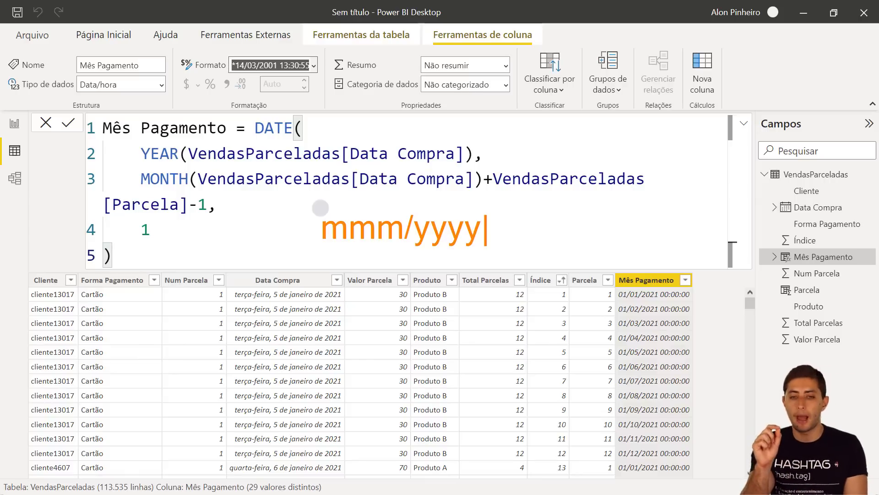
key(Escape)
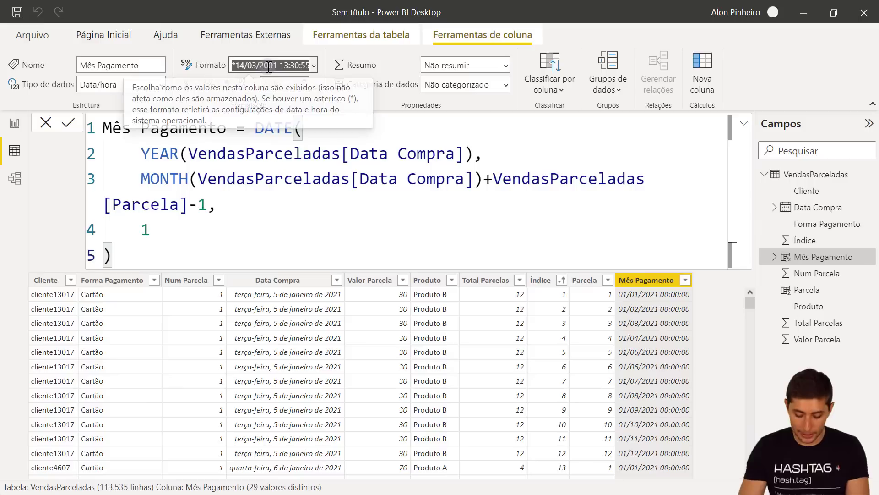
Set the display format of the Mês Pagamento column to mmm/yyyy.
click(269, 66)
text(mmm)
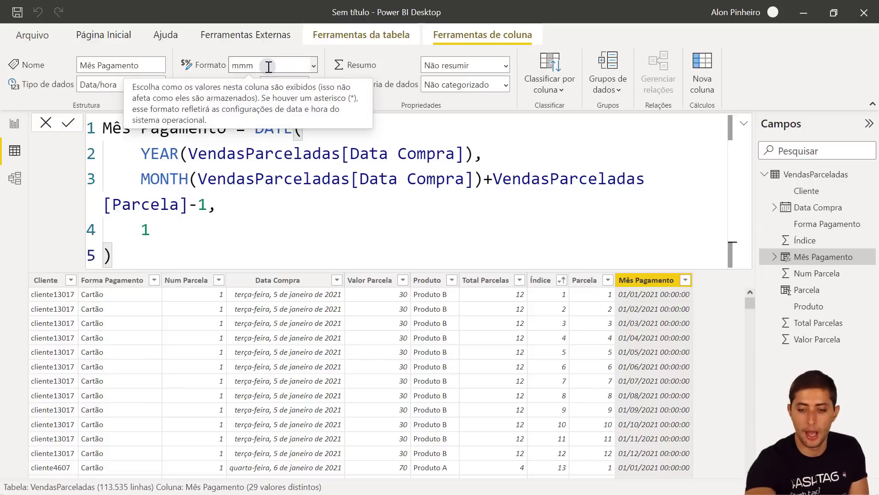
text(/yyyy)
key(Return)
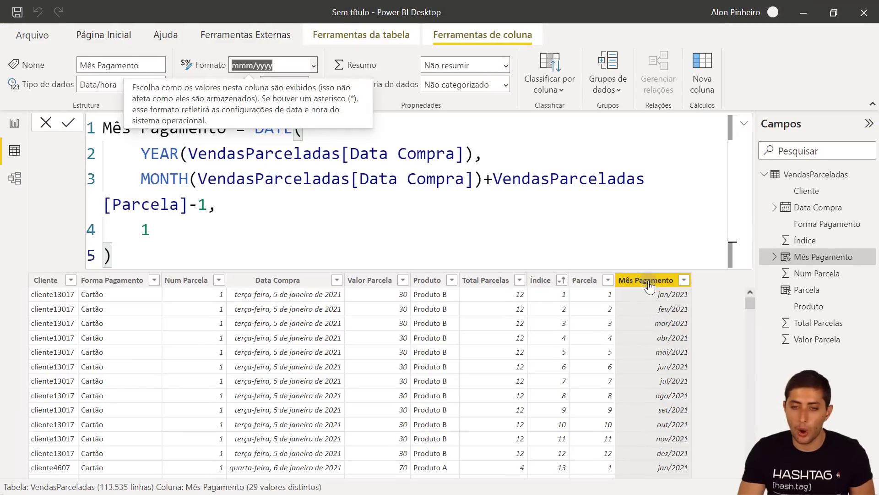
click(245, 65)
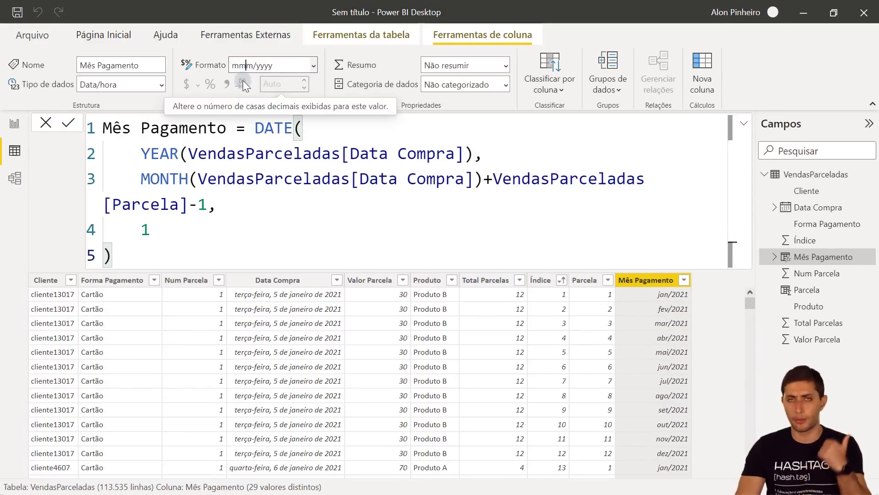
Examine Mês Pagamento against Data Compra, Total Parcelas and Parcela for the January 2021 and May 2022 purchases, and the Valor Parcela column.
click(735, 339)
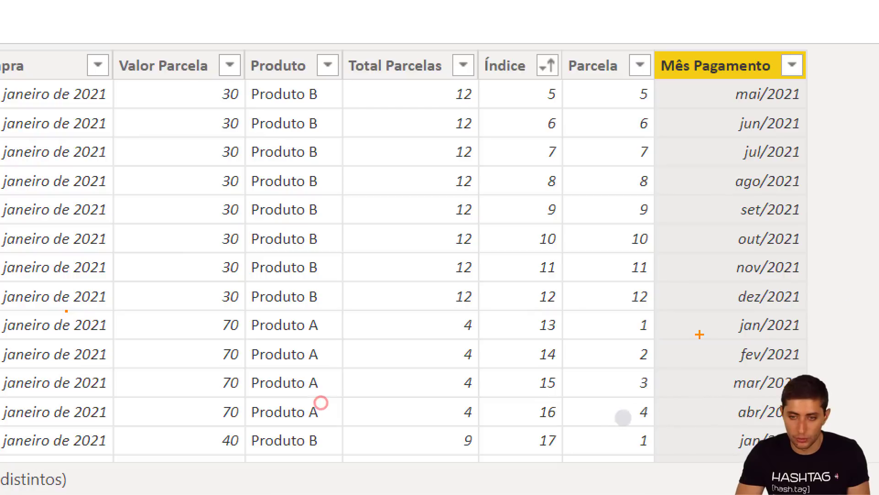
mouse_move(653, 313)
mouse_down()
mouse_move(815, 394)
mouse_move(816, 429)
mouse_up()
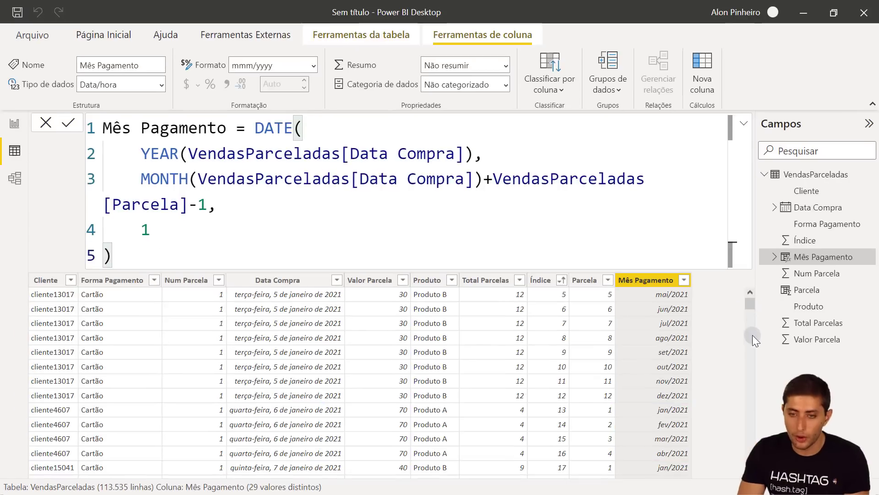
drag(751, 306, 602, 402)
scroll(602, 401, up, 1)
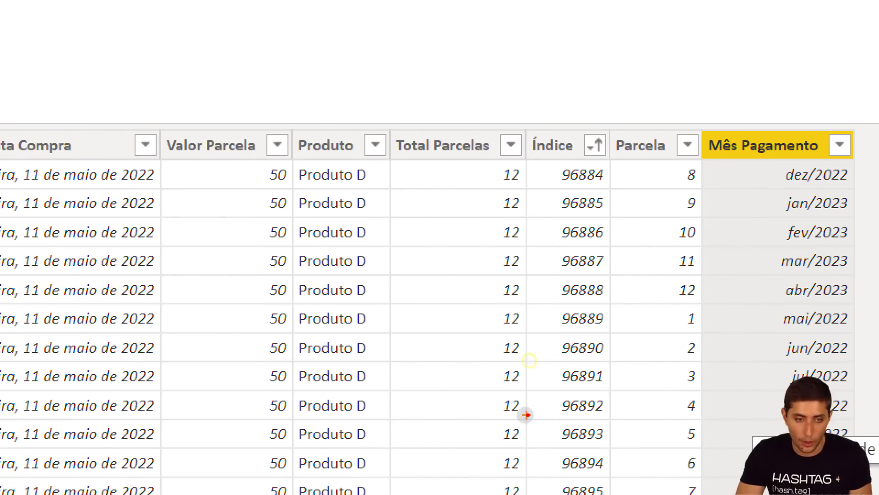
drag(156, 309, 208, 272)
drag(523, 310, 555, 281)
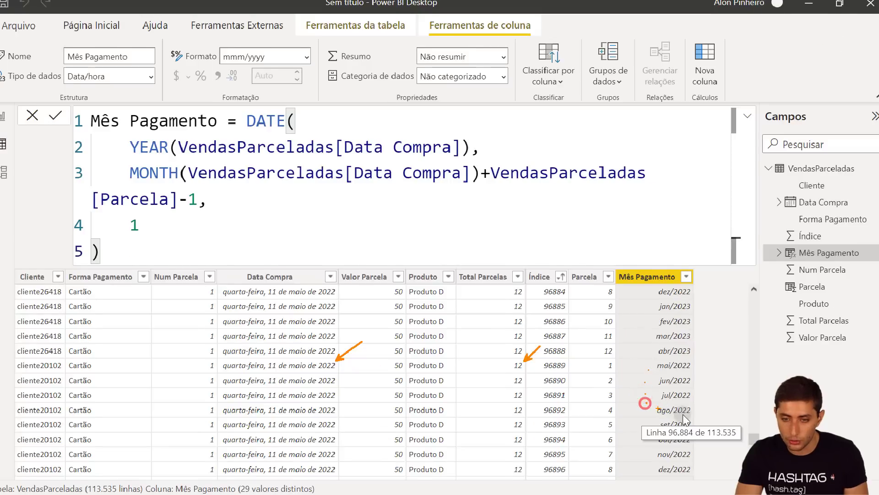
scroll(687, 414, down, 2)
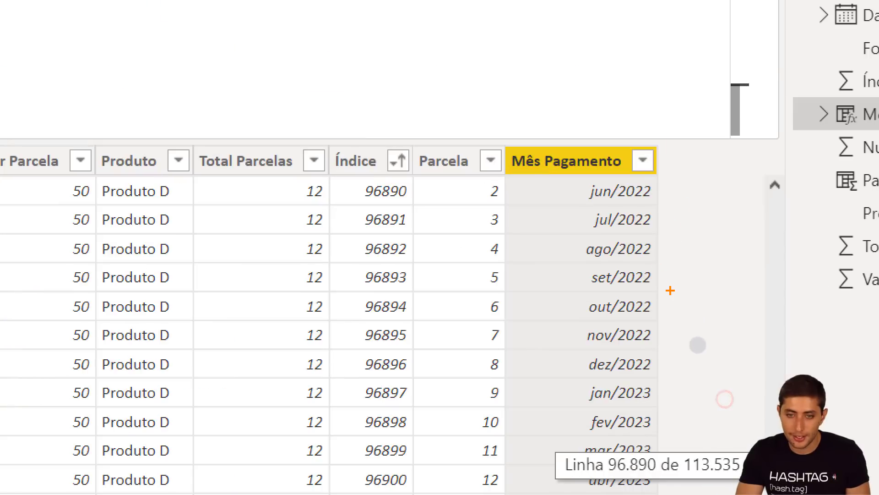
click(664, 334)
click(666, 359)
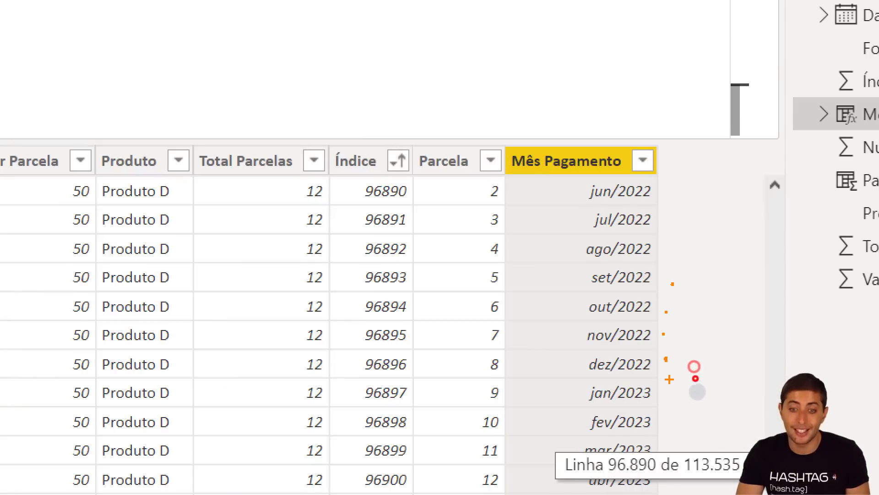
click(659, 392)
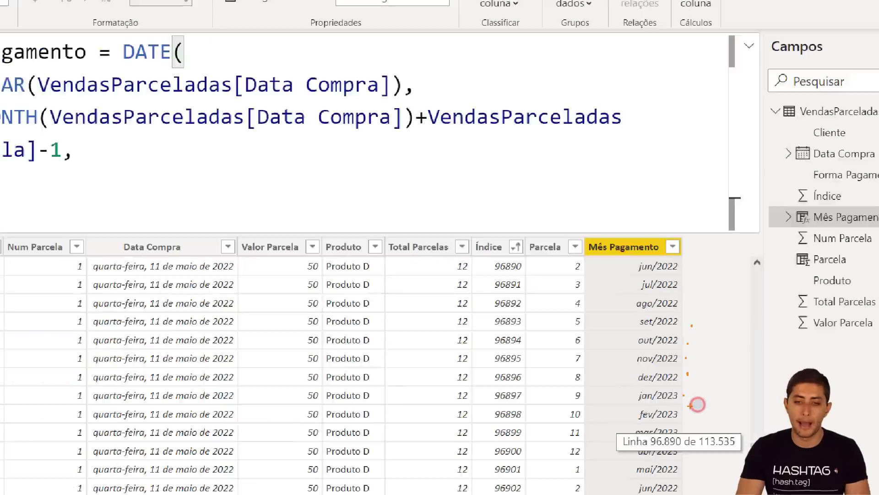
key(Escape)
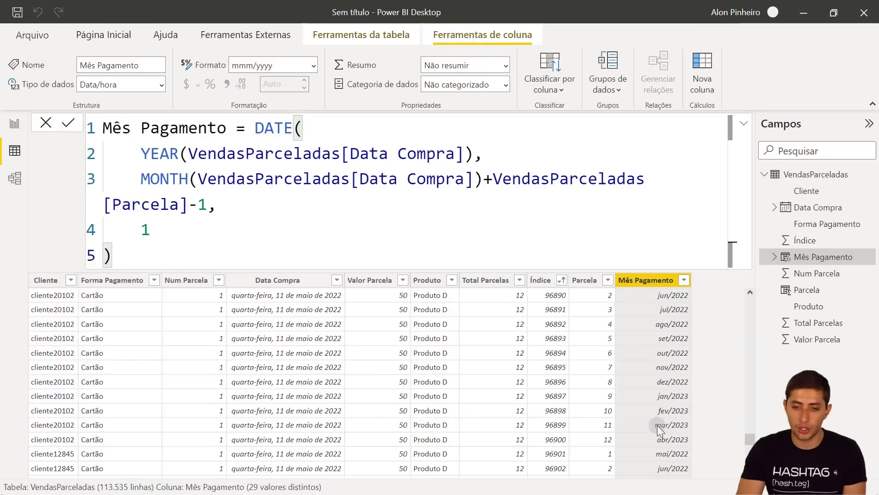
scroll(681, 455, down, 1)
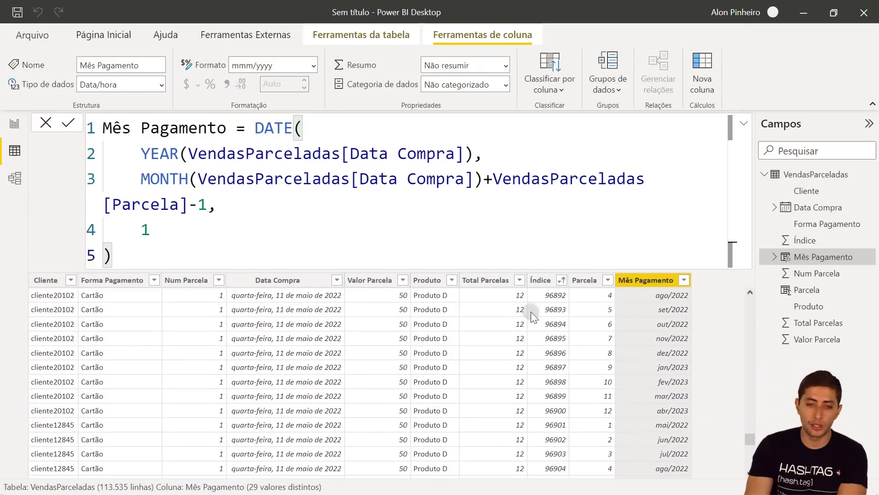
click(369, 280)
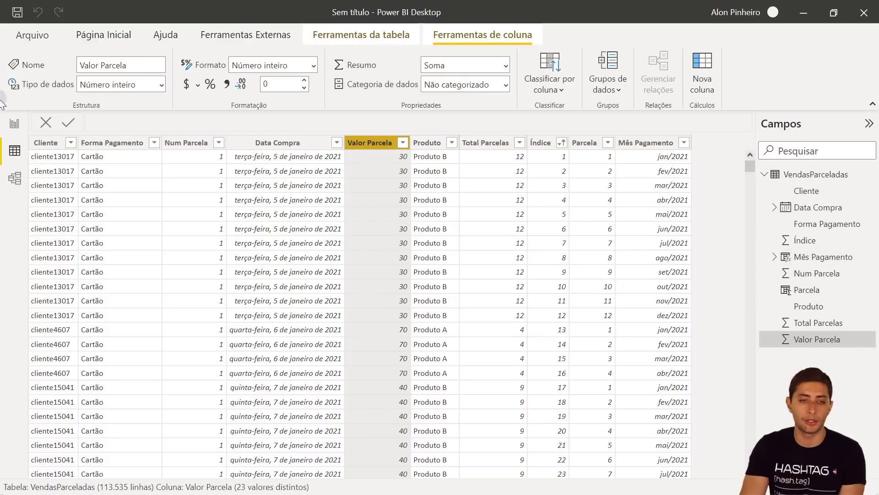
Insert an area chart on the Página 1 report page, collapse the filters and enlarge the chart to fill most of the page.
click(14, 128)
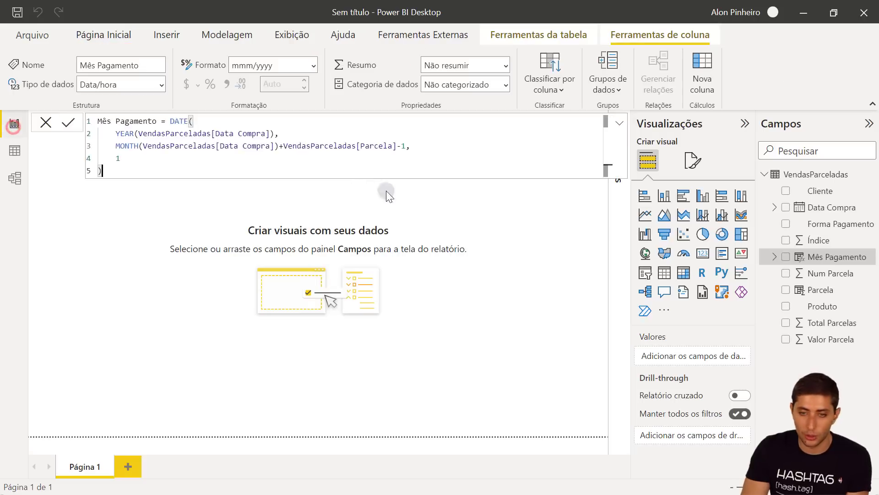
click(664, 216)
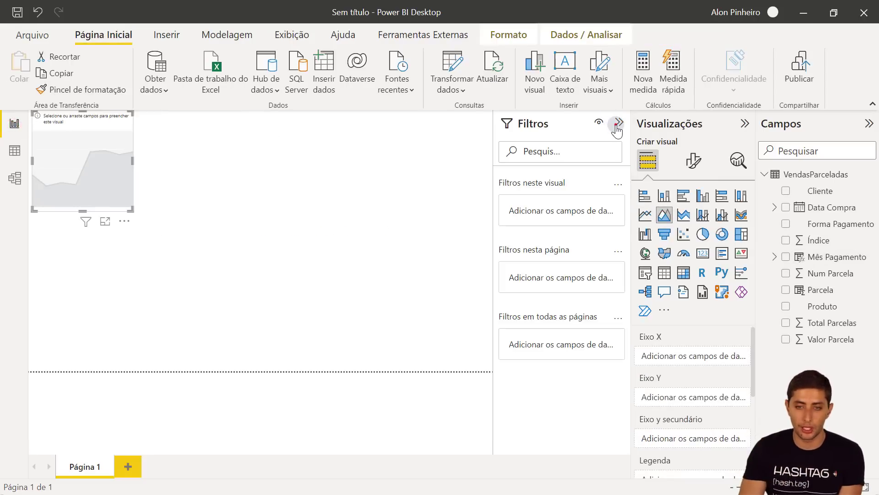
click(619, 124)
drag(132, 204, 161, 235)
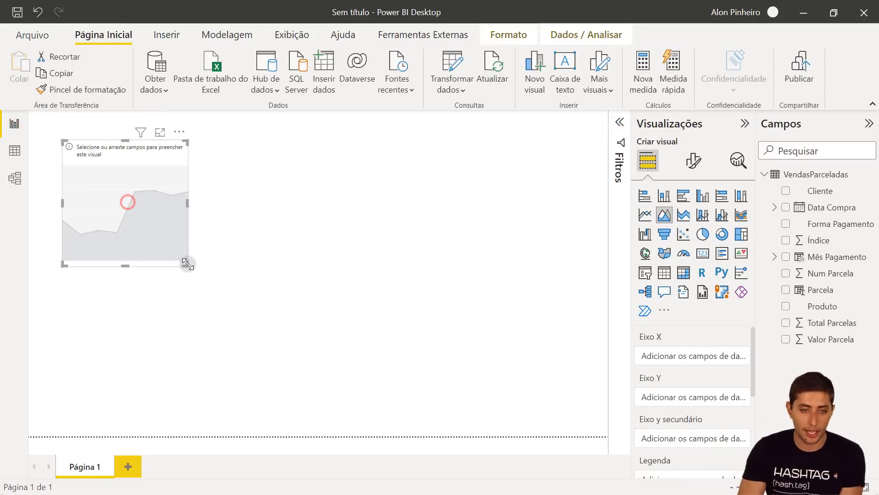
drag(187, 263, 594, 416)
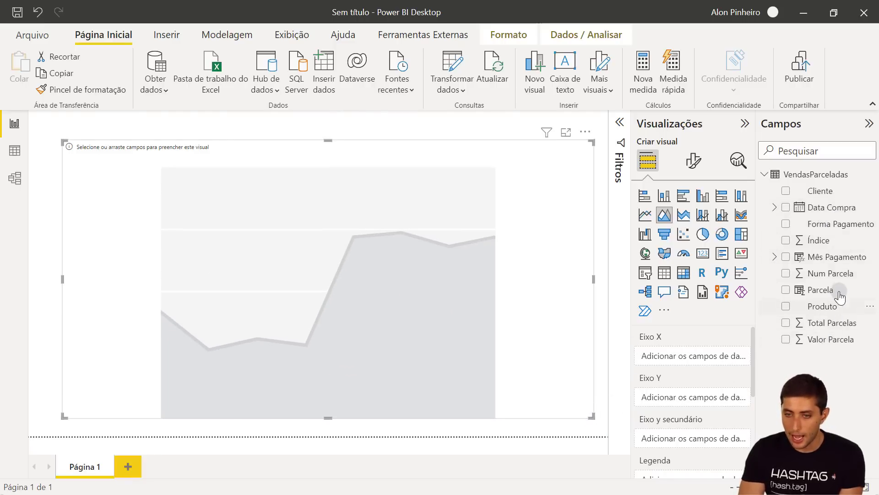
Assign Mês Pagamento to the area chart's X axis and Valor Parcela to its Y axis.
drag(833, 265, 709, 364)
scroll(667, 408, down, 1)
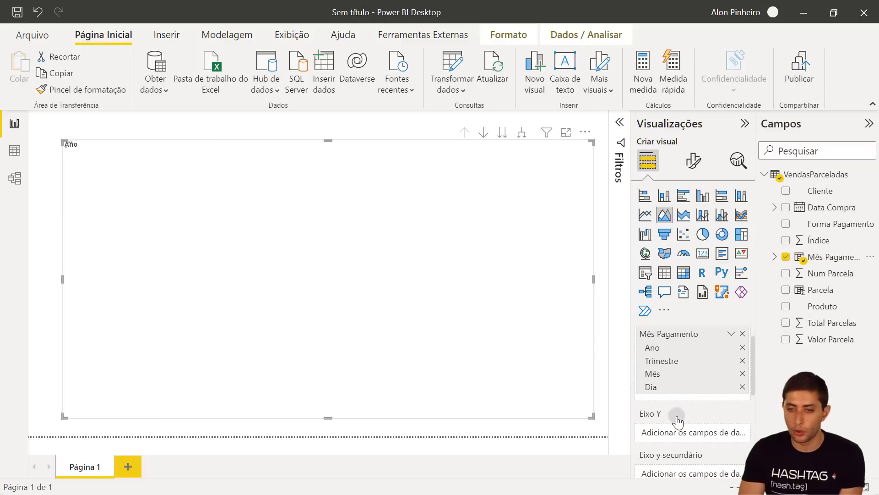
drag(839, 344, 712, 442)
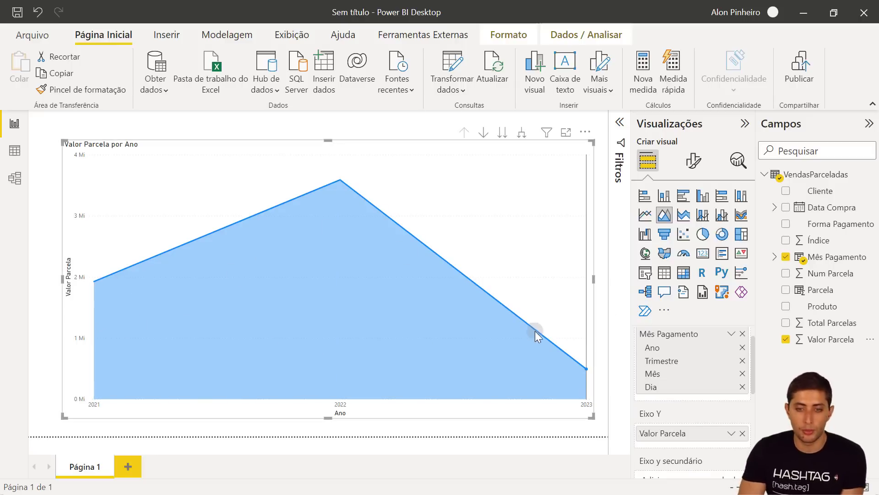
Find the colour settings by searching the chart's format options for "cor" and set the Valor Parcela line to the theme's darkest navy blue.
mouse_move(570, 352)
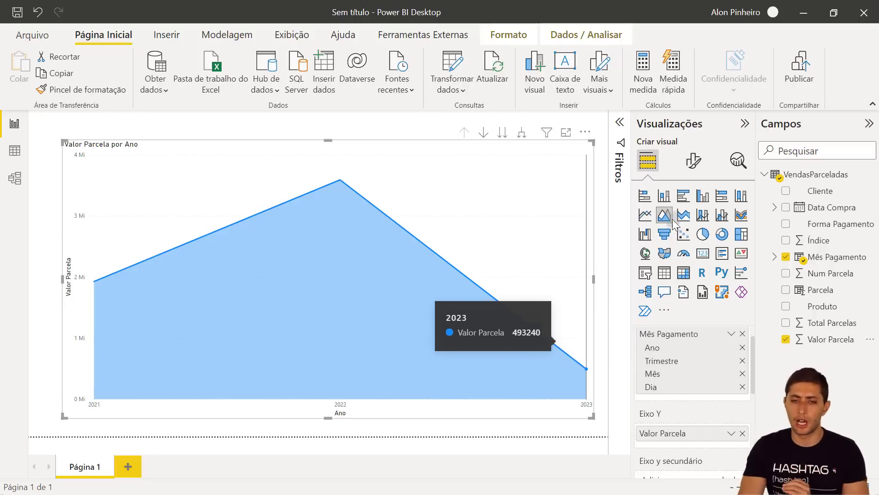
click(692, 168)
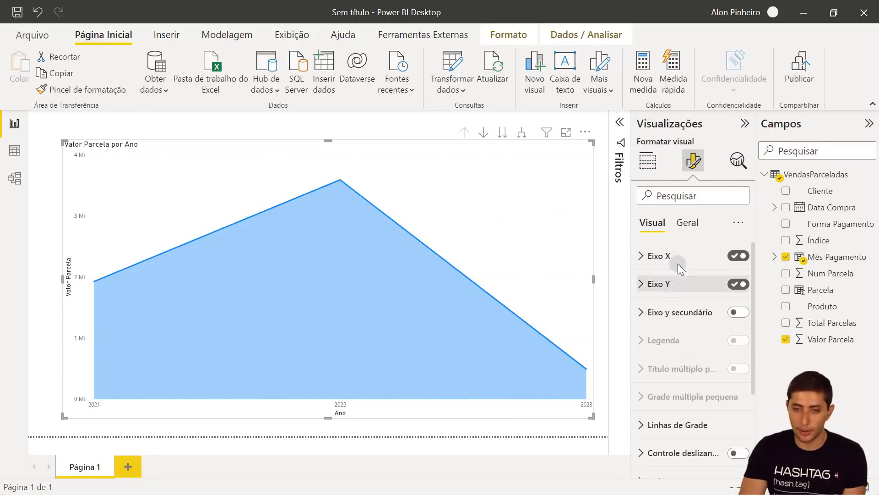
click(664, 285)
scroll(683, 352, down, 3)
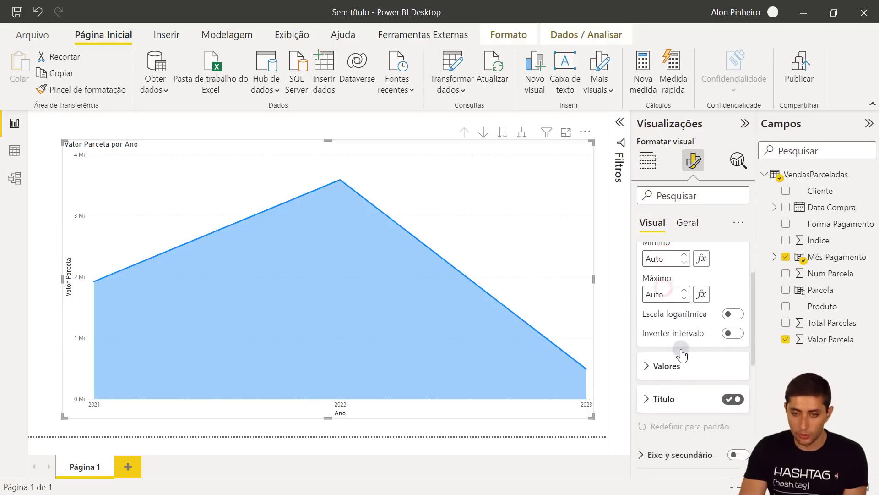
click(678, 316)
scroll(680, 324, down, 2)
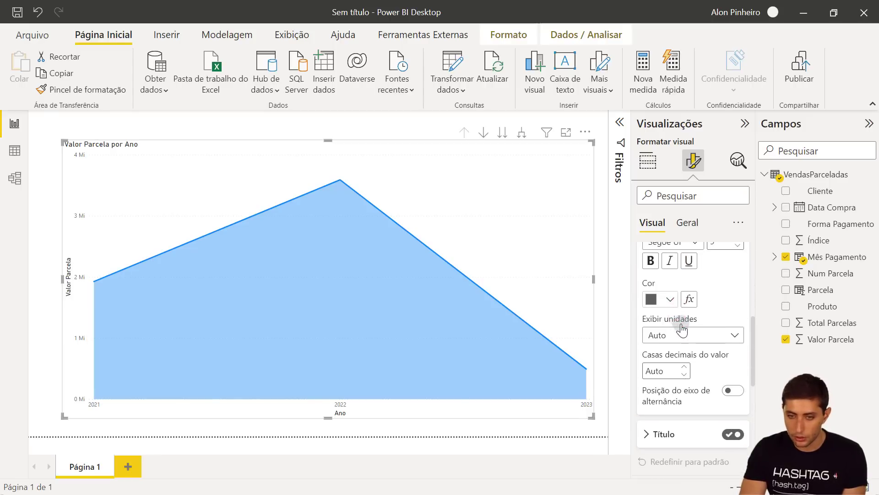
click(695, 202)
text(or)
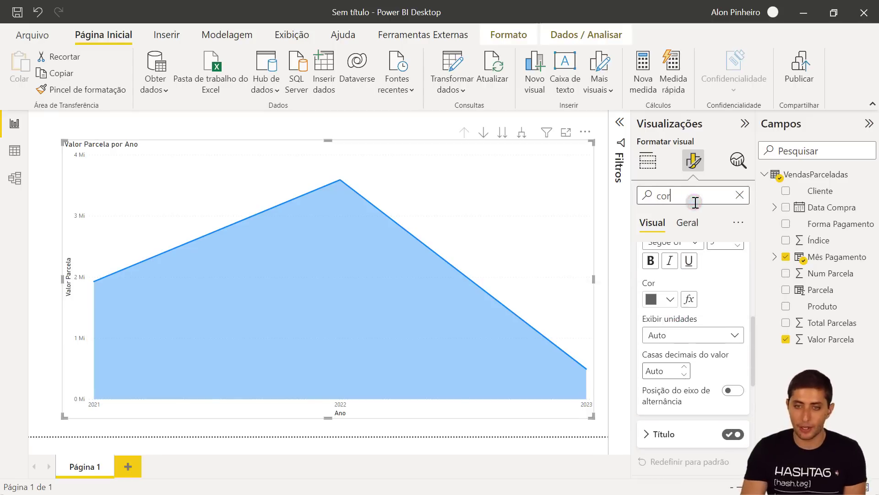
scroll(691, 286, down, 6)
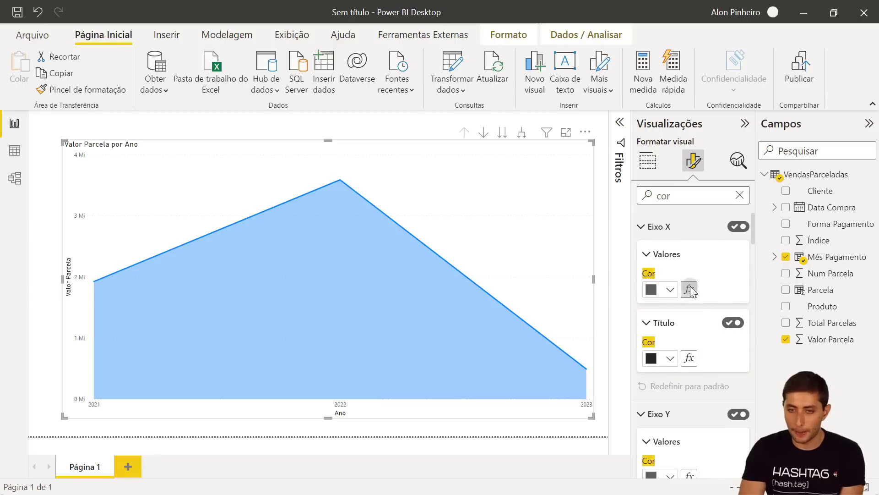
scroll(711, 309, down, 5)
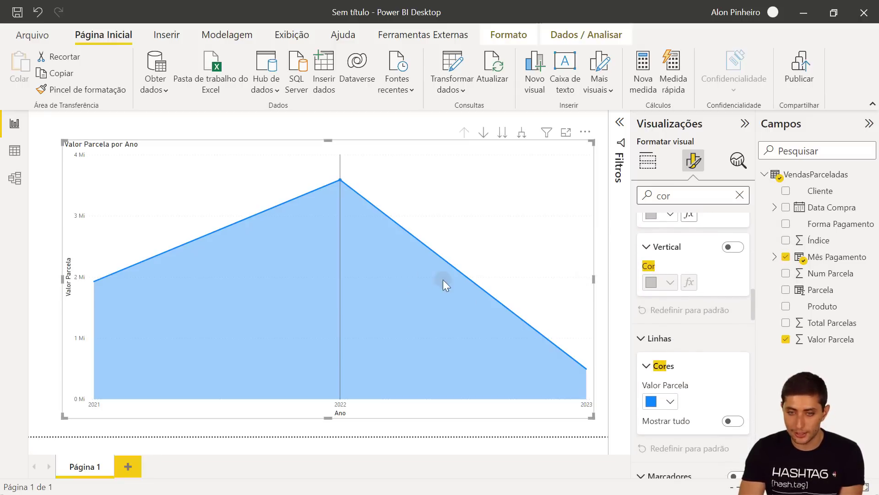
click(664, 362)
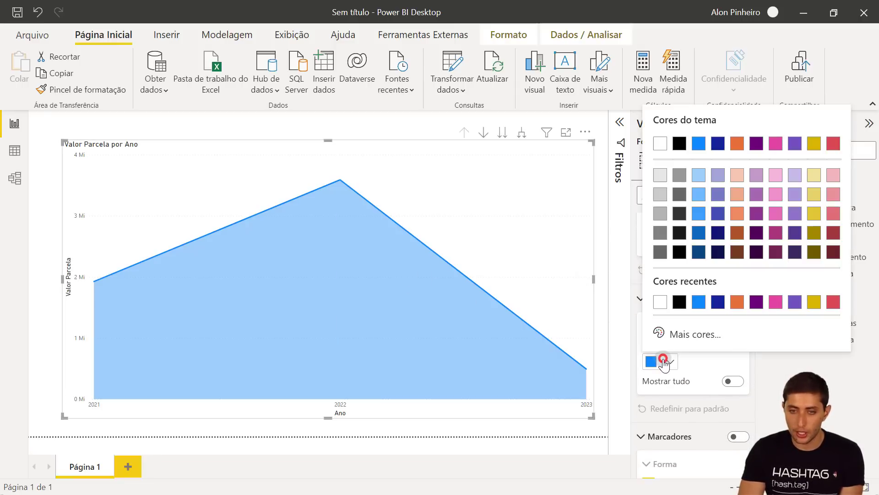
click(718, 253)
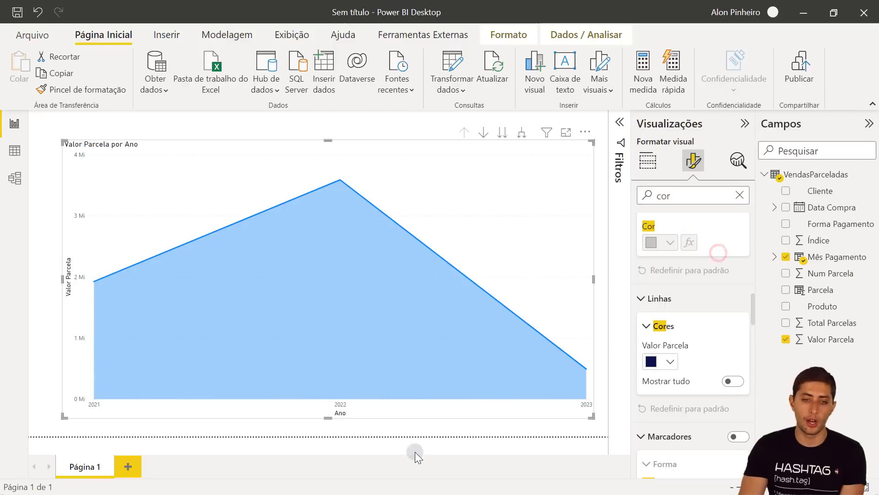
click(412, 436)
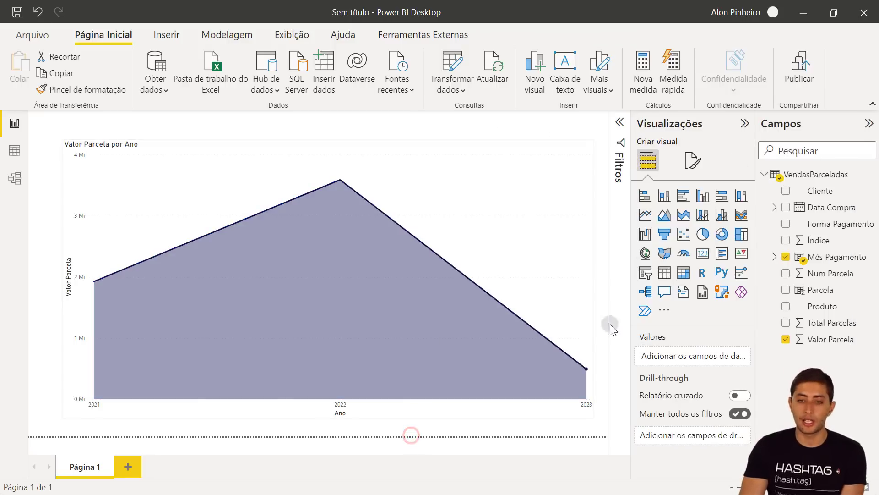
Remove Trimestre and Dia from the area chart's X axis hierarchy and expand the chart to the year and month level.
click(574, 262)
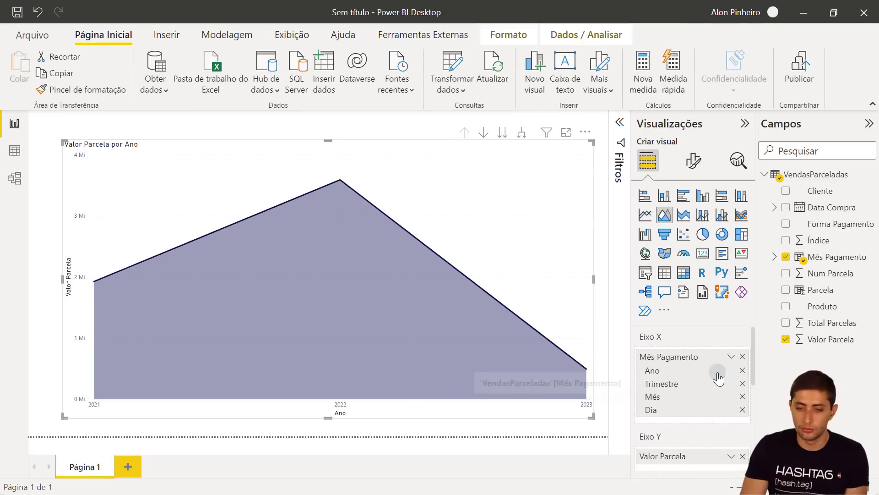
click(742, 384)
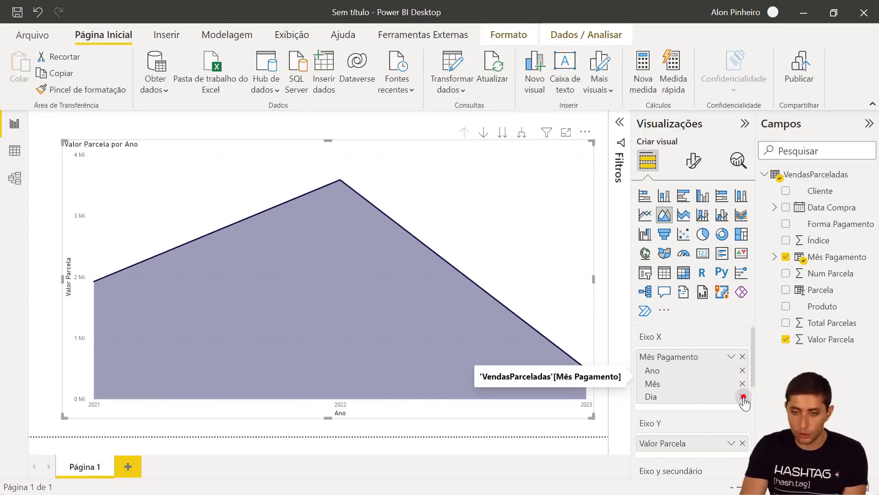
click(743, 397)
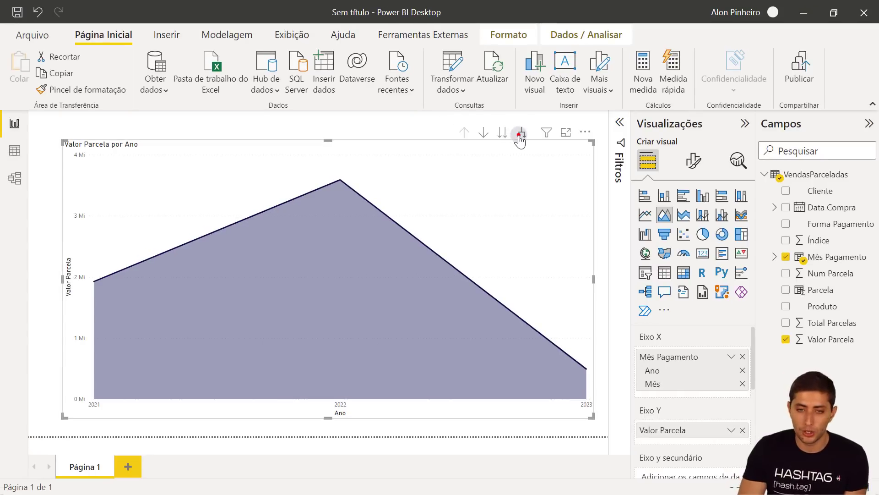
click(517, 138)
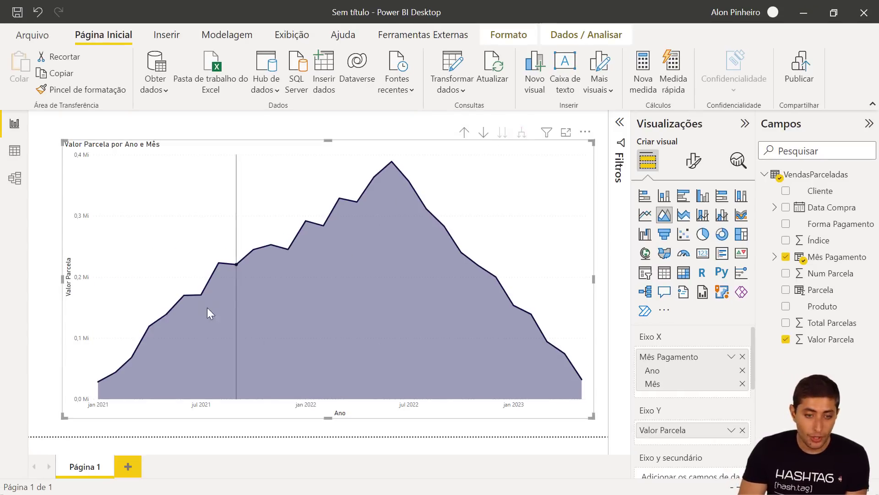
mouse_move(98, 383)
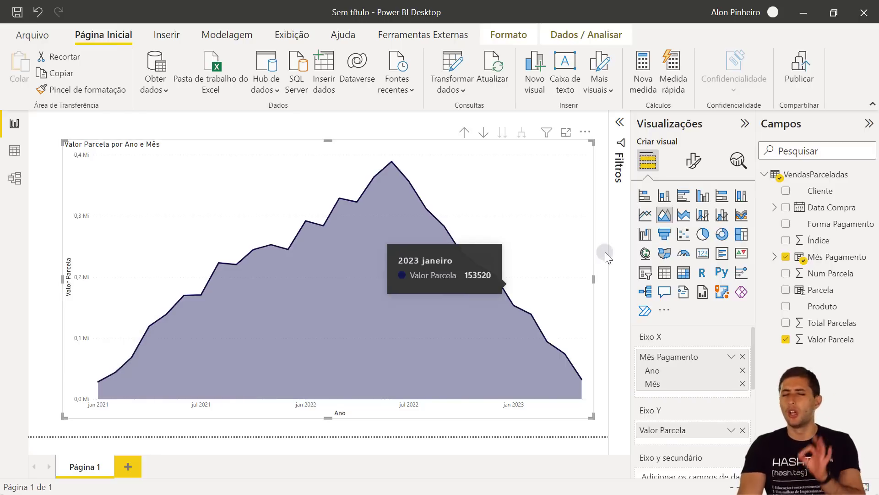
Set the font size of the area chart's X axis values to 14.
click(692, 161)
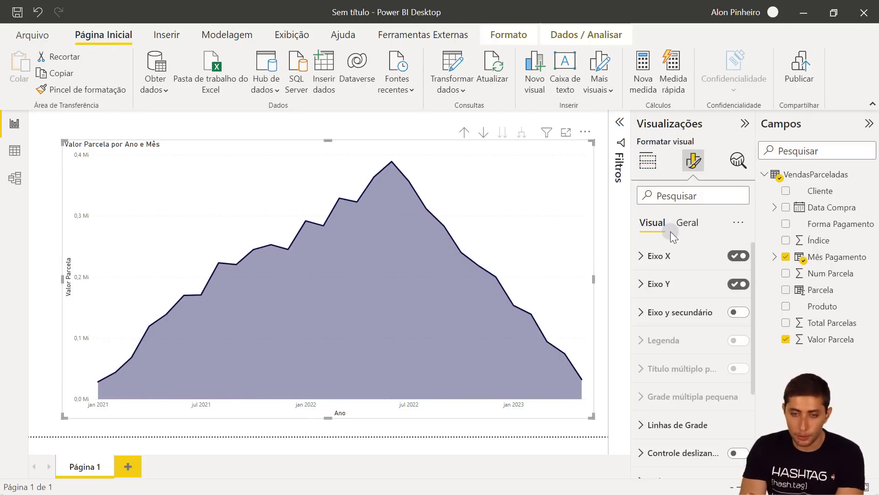
click(669, 257)
scroll(693, 315, down, 5)
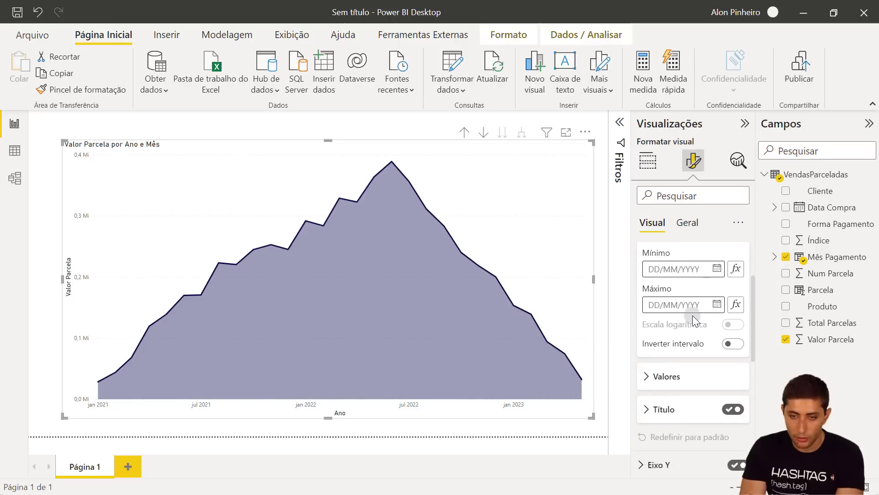
click(664, 261)
scroll(737, 321, down, 1)
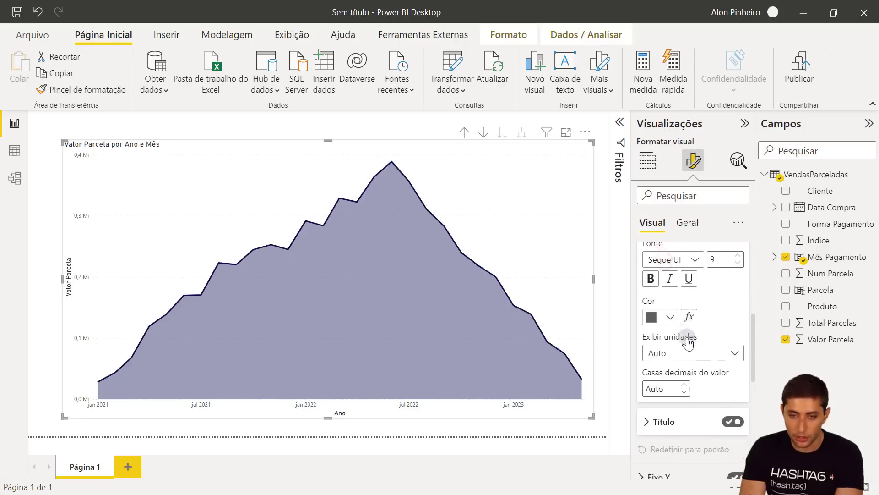
scroll(714, 293, up, 1)
click(737, 294)
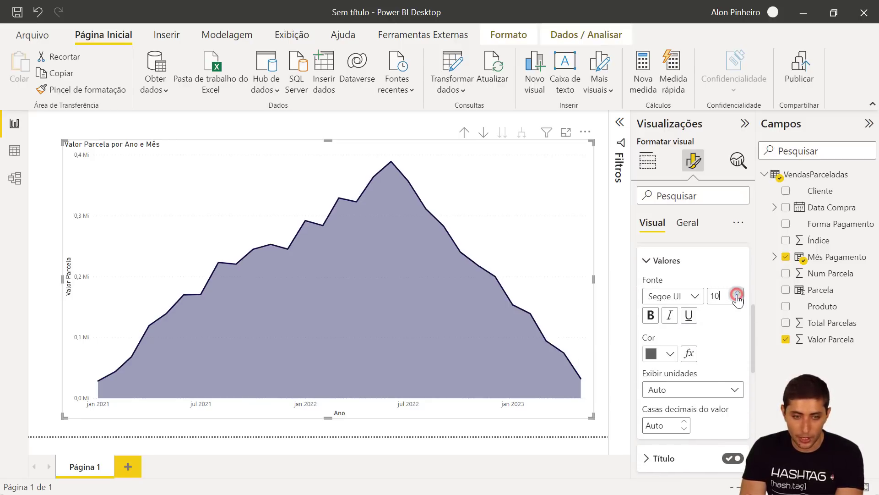
click(737, 294)
click(736, 294)
click(737, 293)
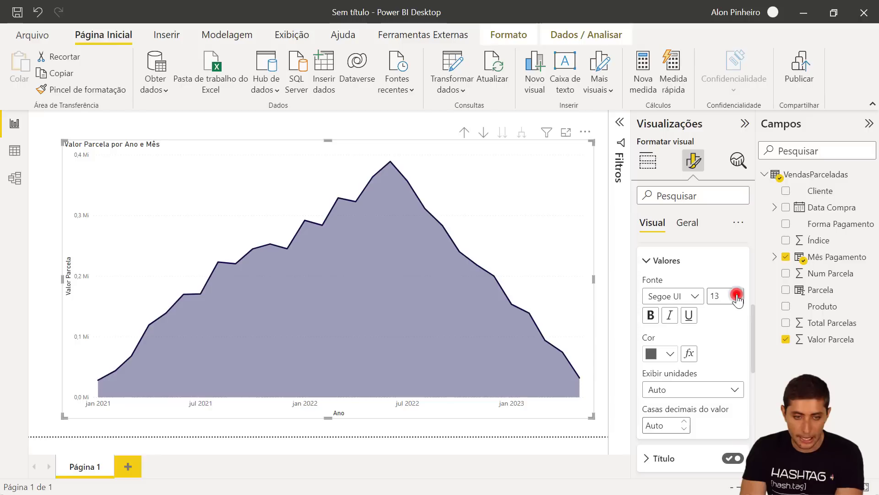
click(736, 293)
key(Down)
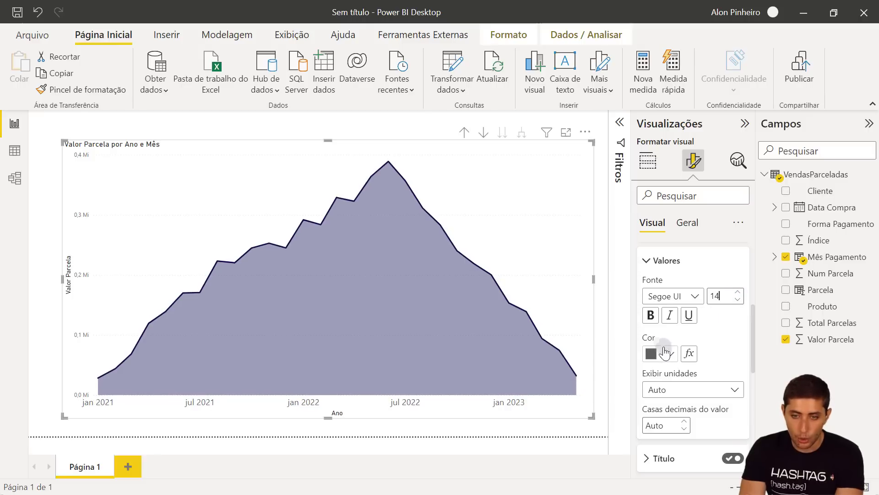
Set the colour of the area chart's X axis values to black and collapse the X axis settings.
click(665, 352)
click(680, 137)
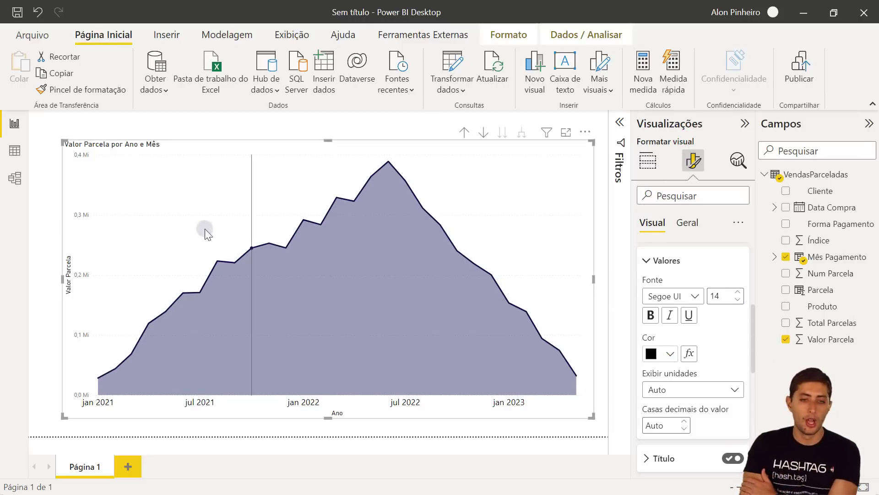
click(676, 263)
scroll(676, 267, up, 5)
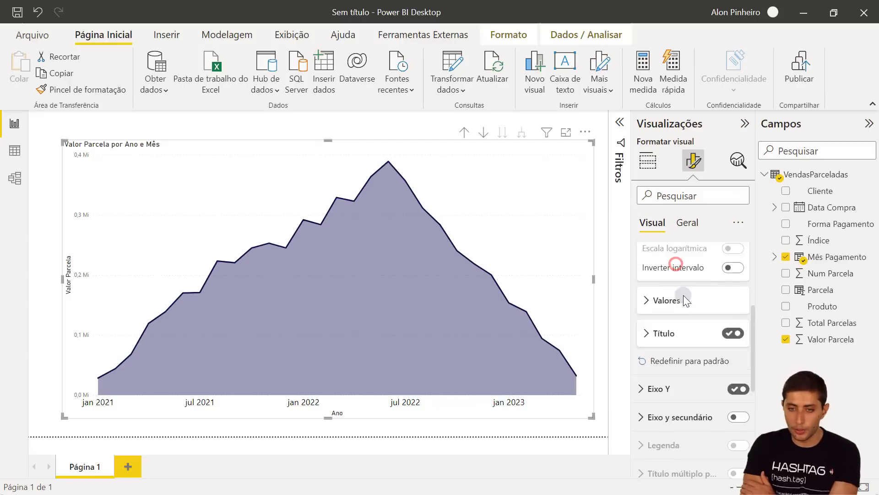
click(664, 256)
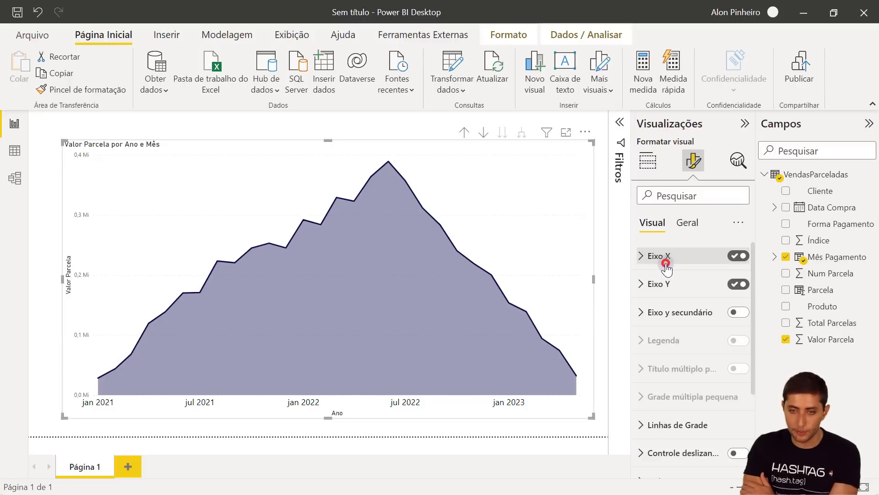
Turn on data labels for the area chart and expand their settings.
scroll(710, 353, down, 3)
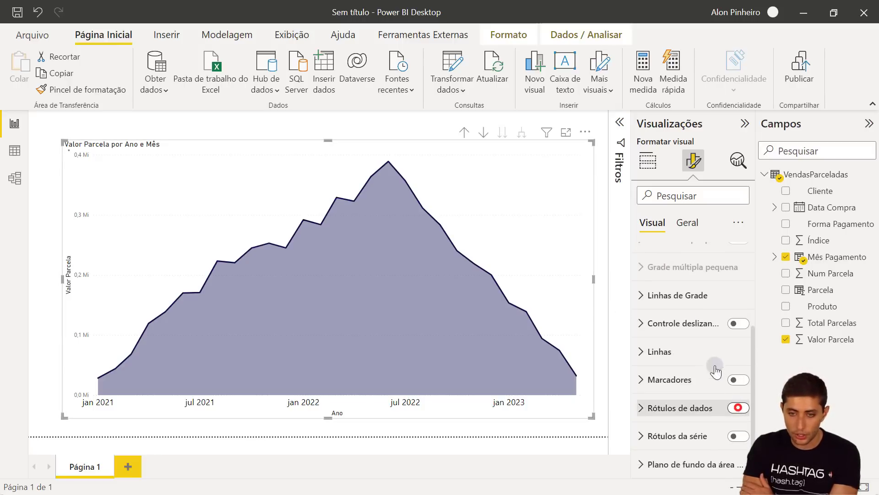
click(691, 411)
scroll(696, 353, down, 3)
scroll(696, 353, up, 2)
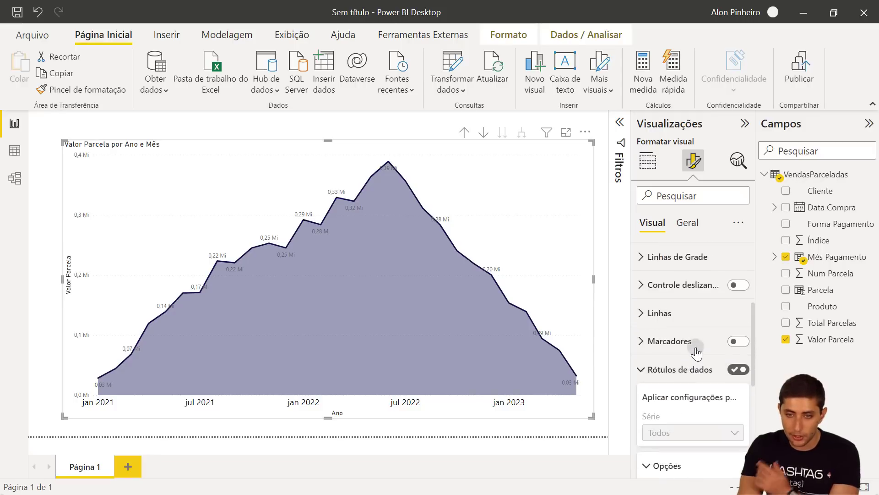
scroll(697, 362, down, 3)
scroll(697, 363, down, 3)
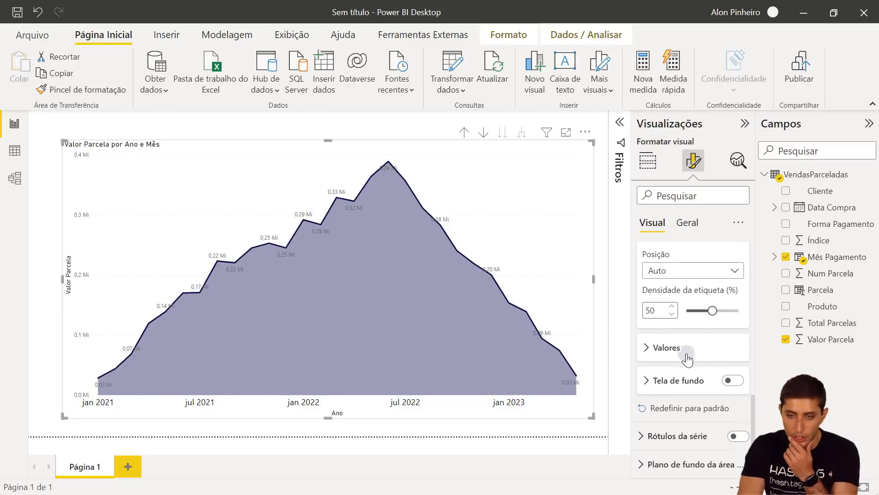
Set the data label values to font size 11 and colour black.
click(683, 351)
scroll(714, 346, down, 1)
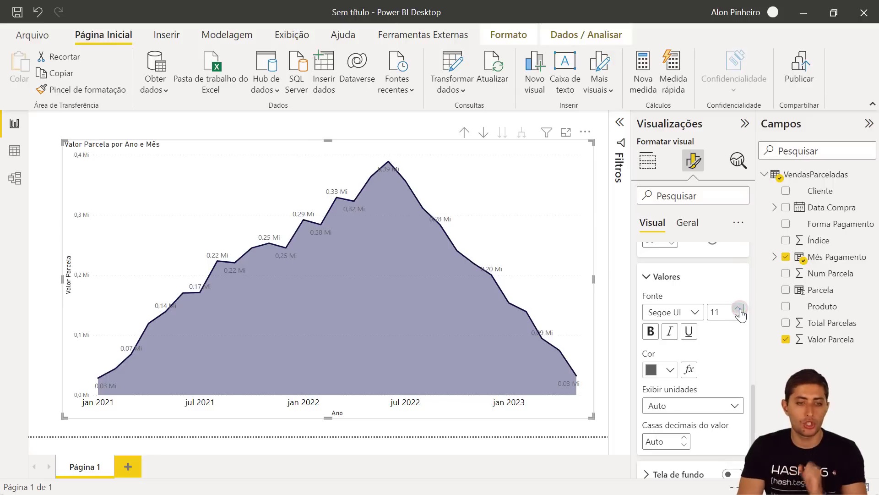
click(669, 370)
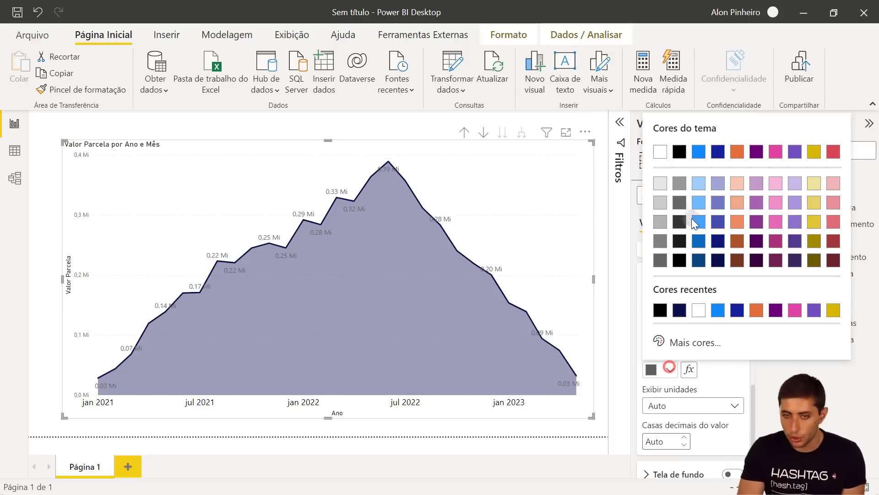
click(679, 151)
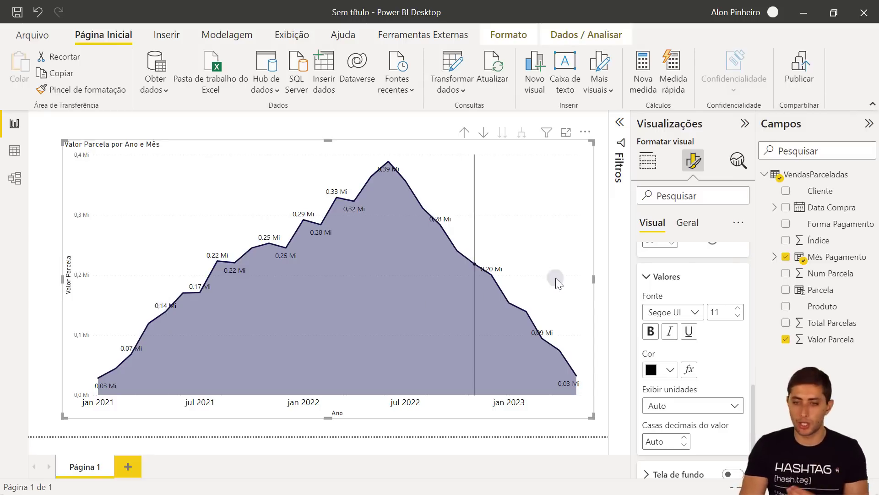
Format the Valor Parcela column as currency using the R$ Português (Brasil) symbol.
click(828, 340)
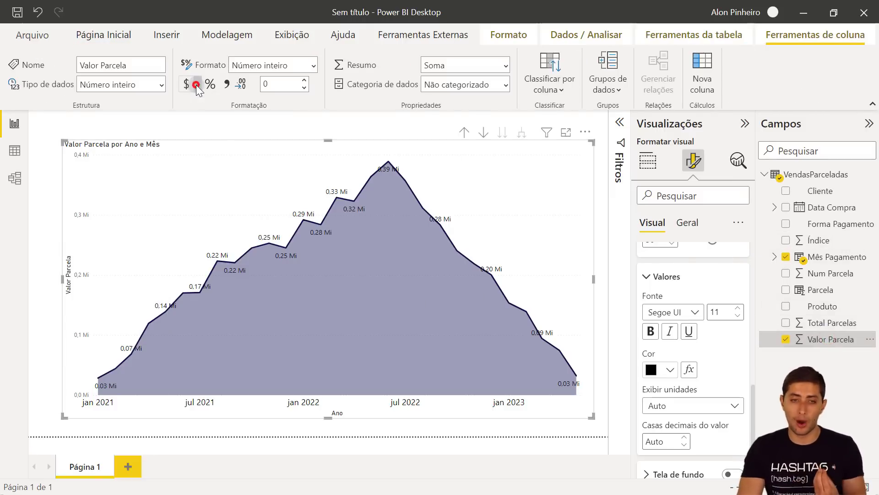
click(196, 84)
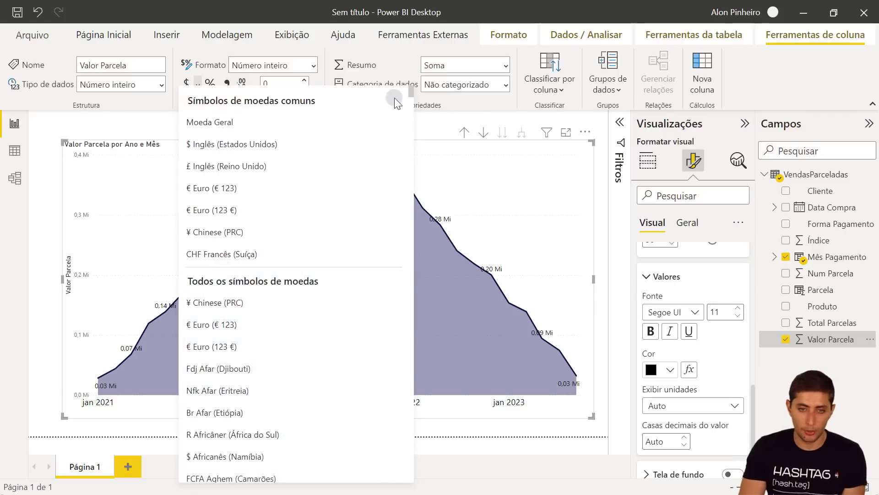
drag(412, 102, 411, 314)
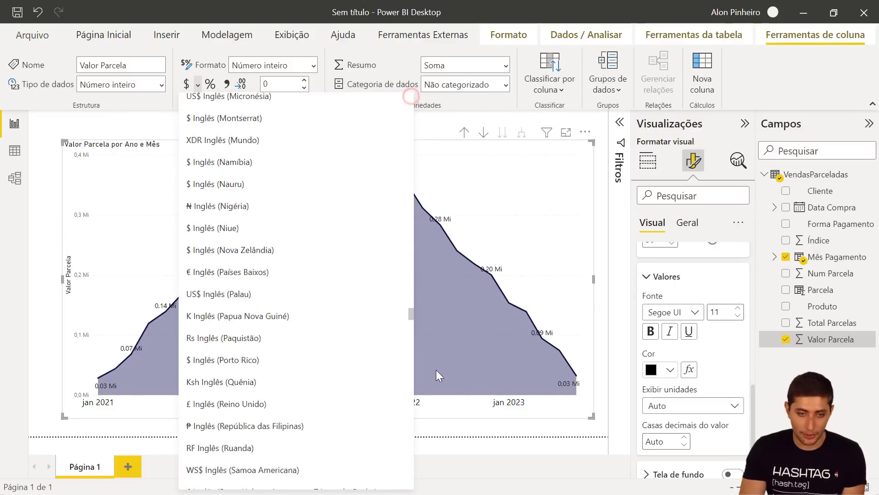
drag(436, 370, 433, 414)
scroll(321, 344, up, 5)
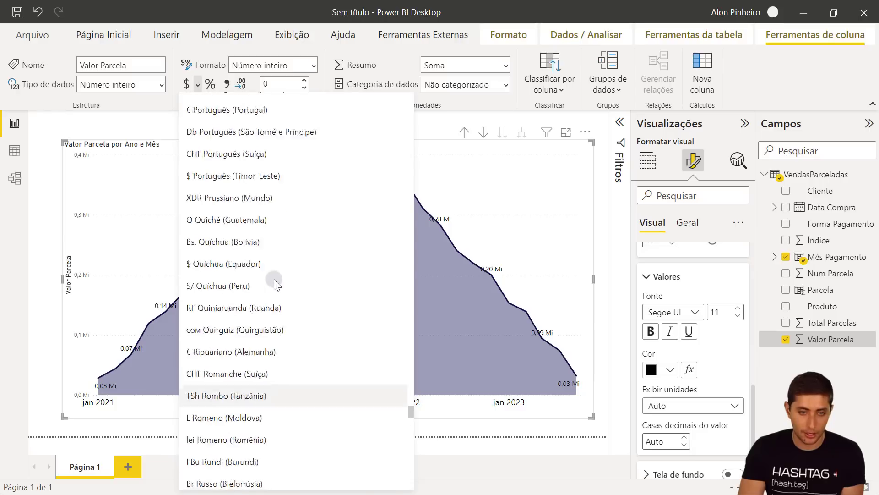
scroll(274, 279, up, 1)
scroll(234, 257, up, 1)
scroll(233, 270, down, 1)
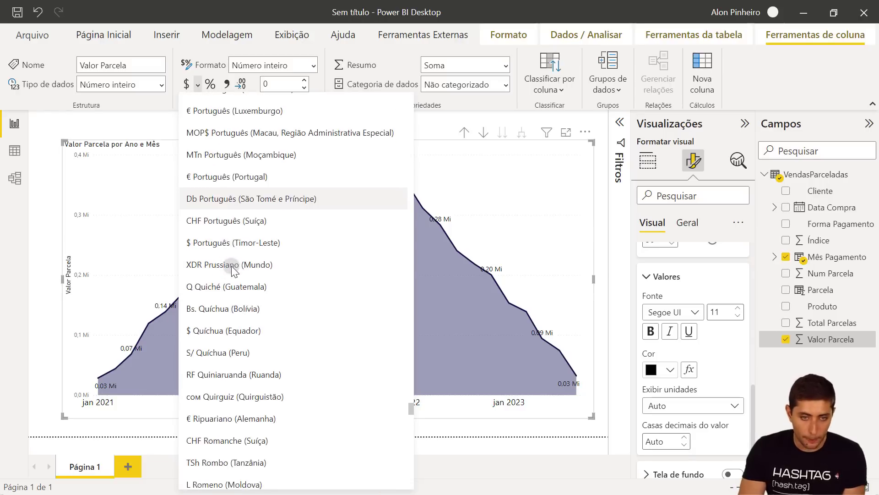
scroll(232, 268, up, 3)
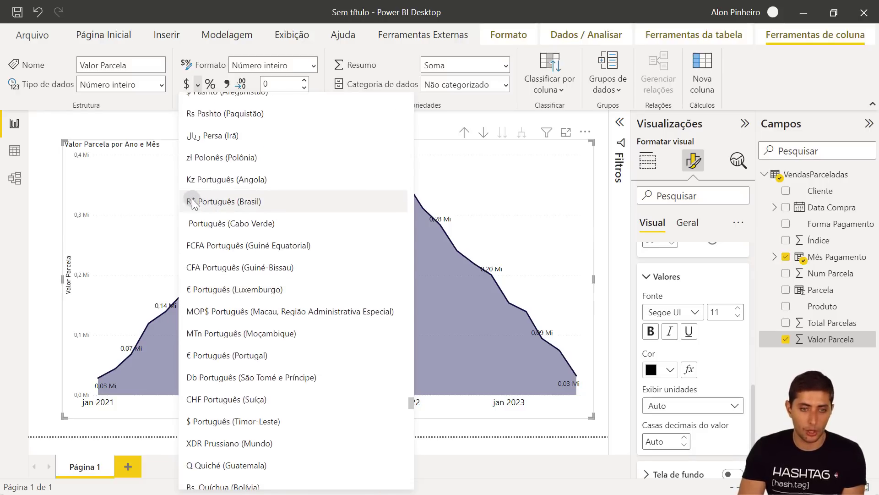
click(192, 203)
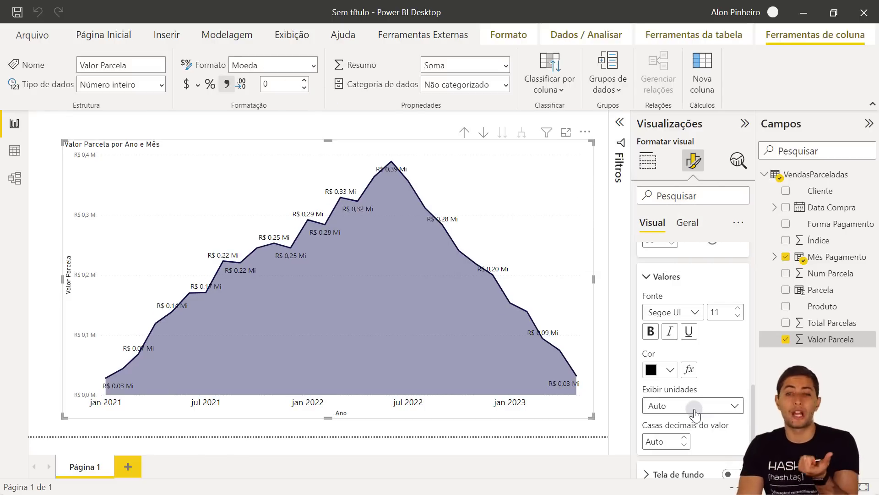
Set the data labels' display units to Milhares and turn off the area chart's Y axis.
click(670, 407)
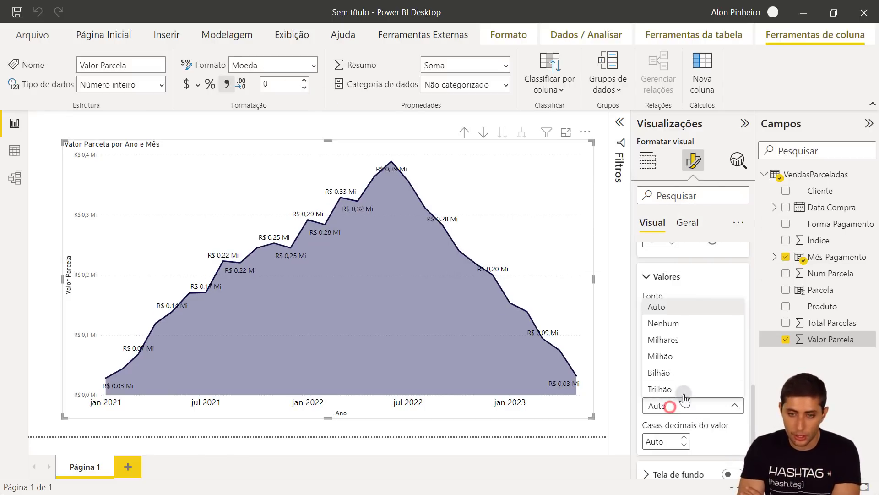
click(674, 344)
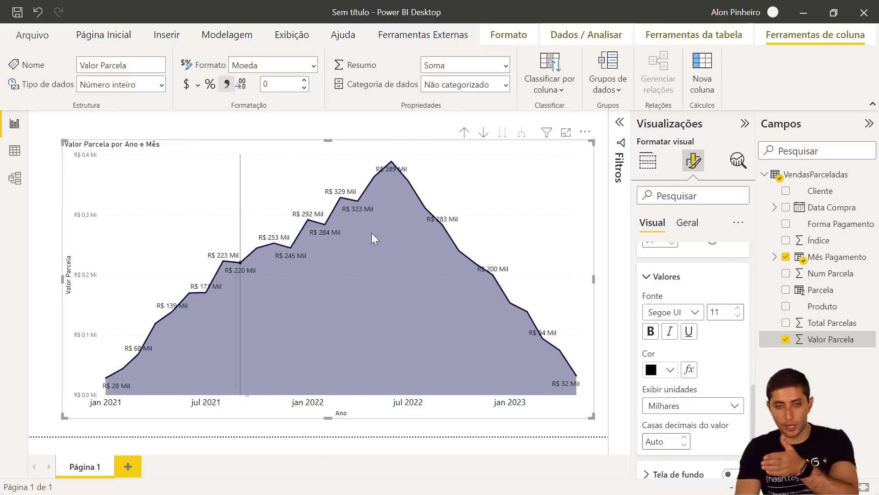
click(73, 183)
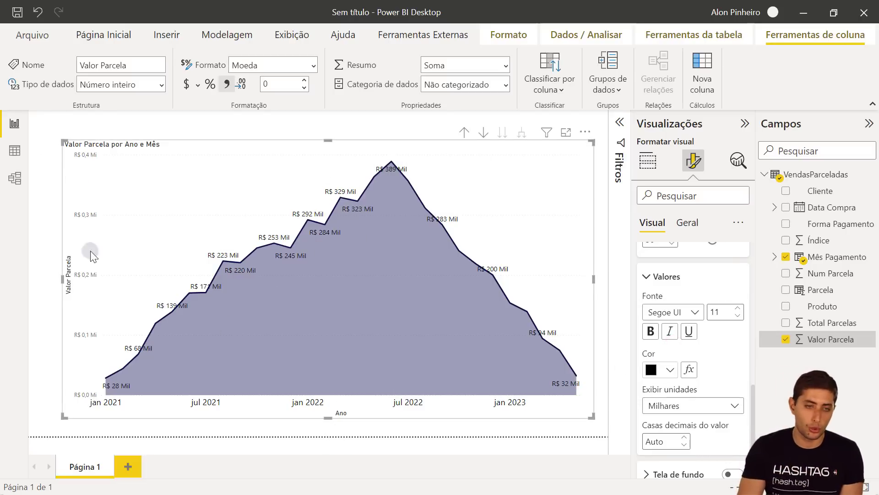
scroll(719, 277, up, 15)
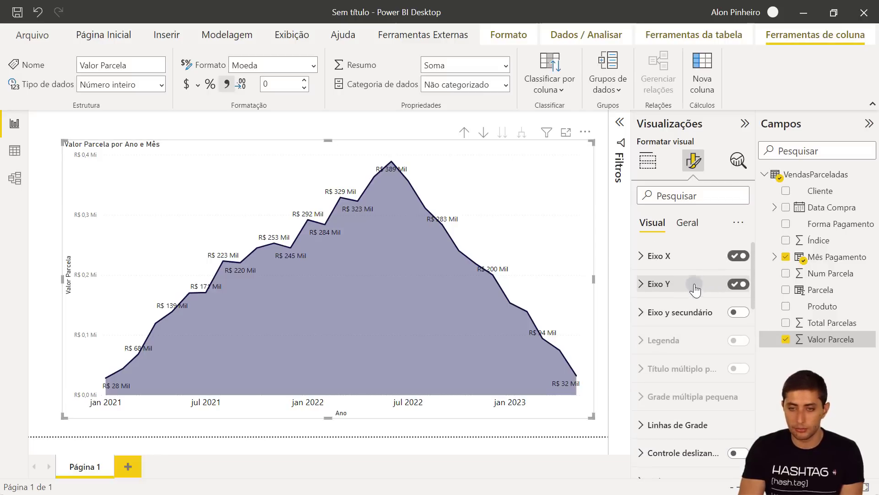
click(734, 286)
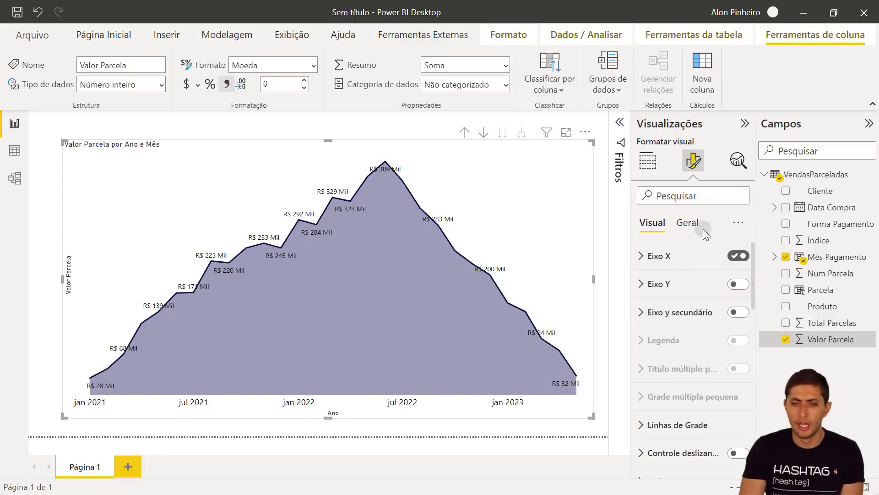
Turn on the visual border and shadow effects for the area chart, and deselect it.
click(686, 223)
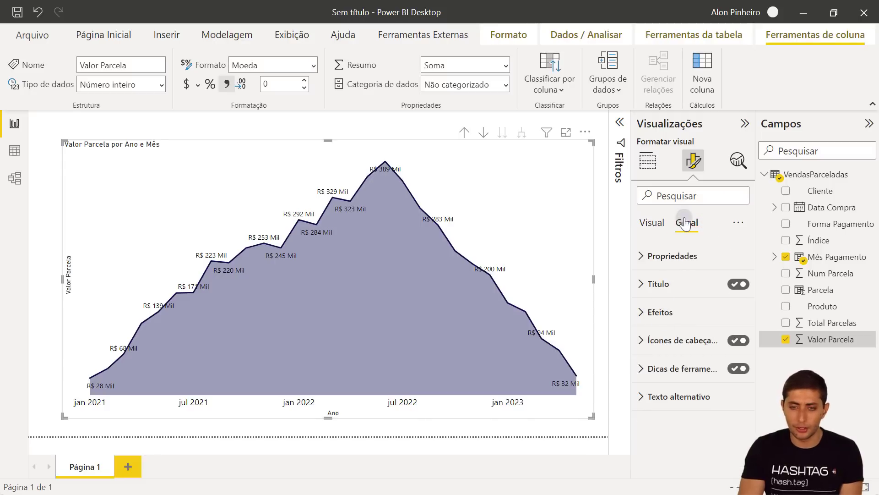
click(668, 315)
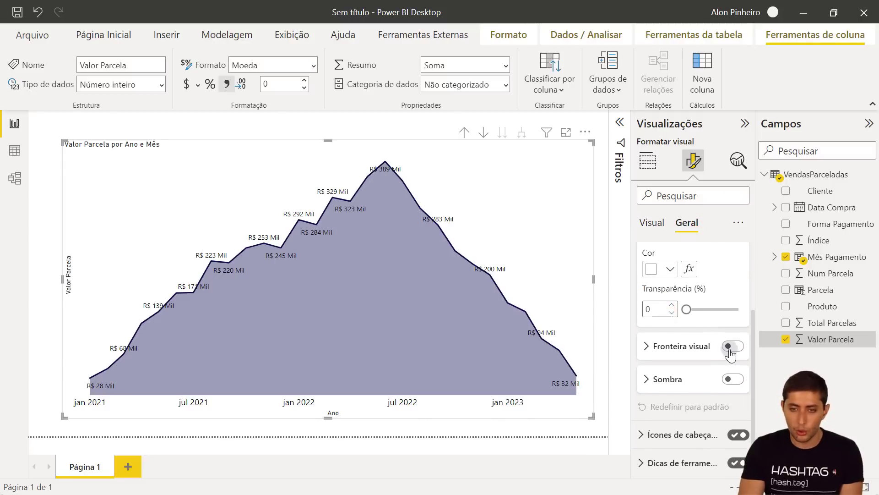
click(731, 346)
click(733, 379)
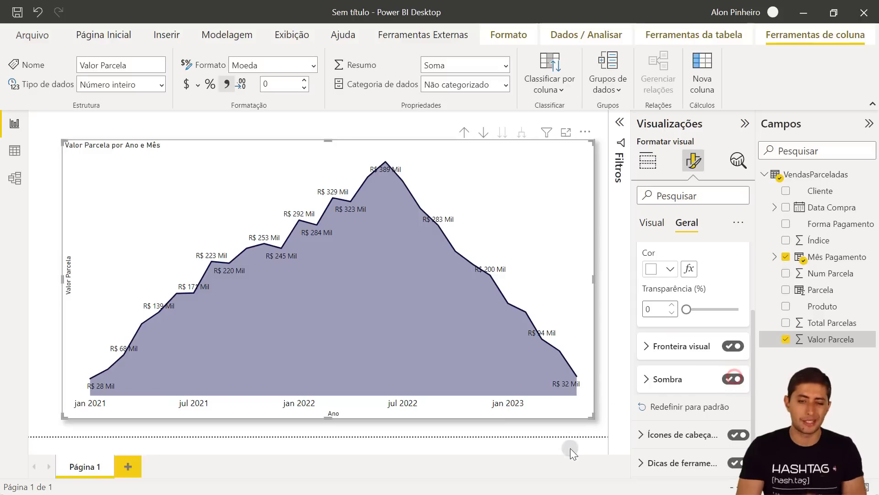
click(564, 430)
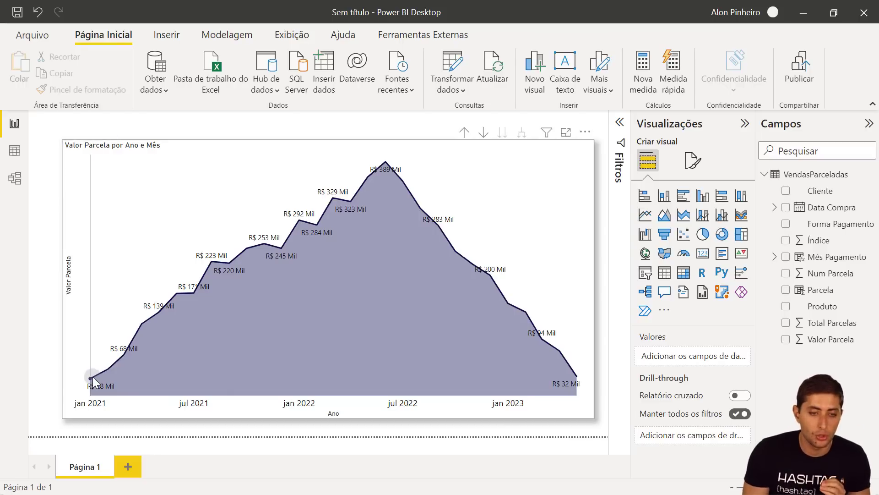
Check the Valor Parcela details of the January 2021 and June 2022 points on the area chart.
mouse_move(93, 381)
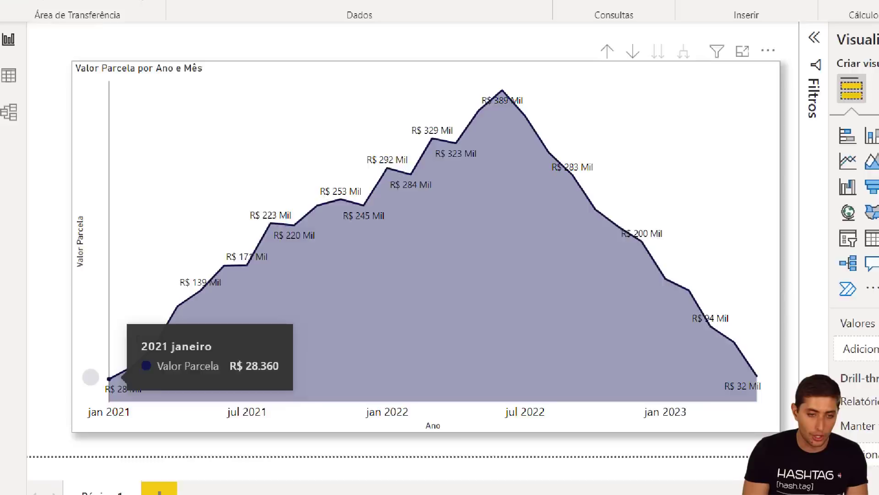
click(90, 376)
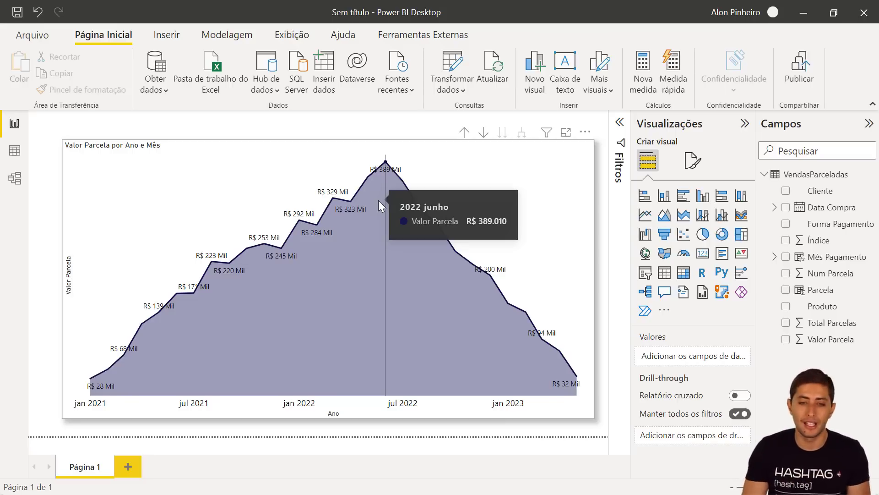
click(356, 127)
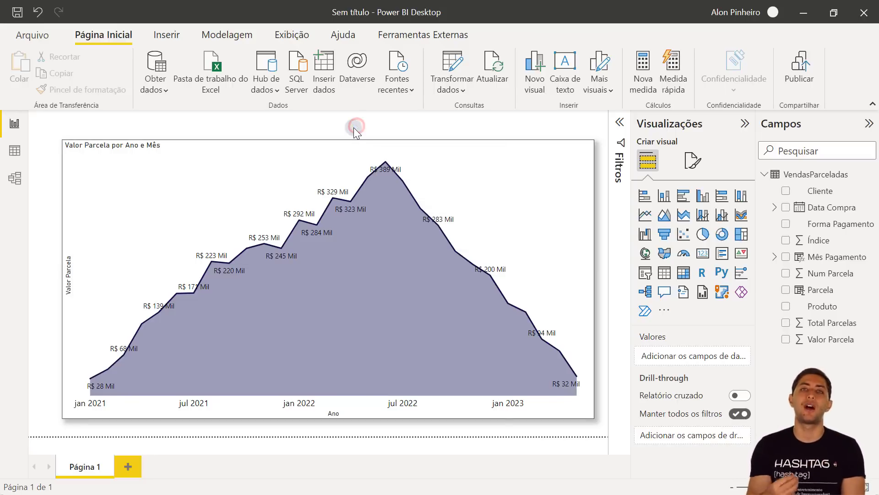